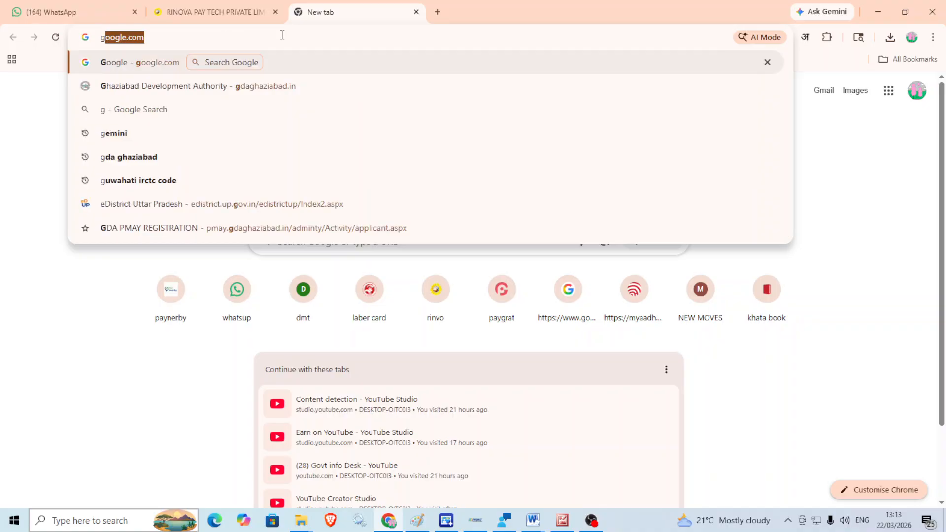
- Load the google.com homepage in a new Chrome tab
key(Return)
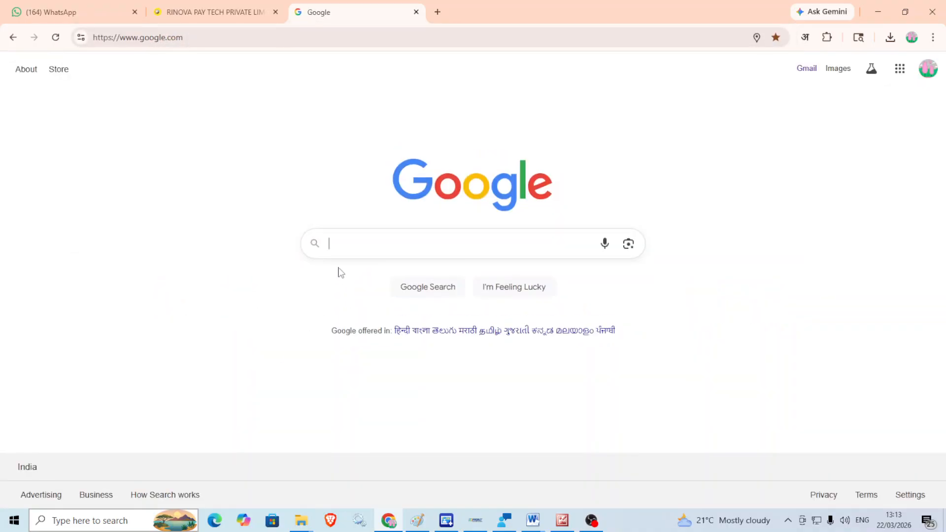
- Search Google for 'kvs balvatika admission 2026-27' and open the admission.kvs.gov.in result
click(342, 251)
text(k)
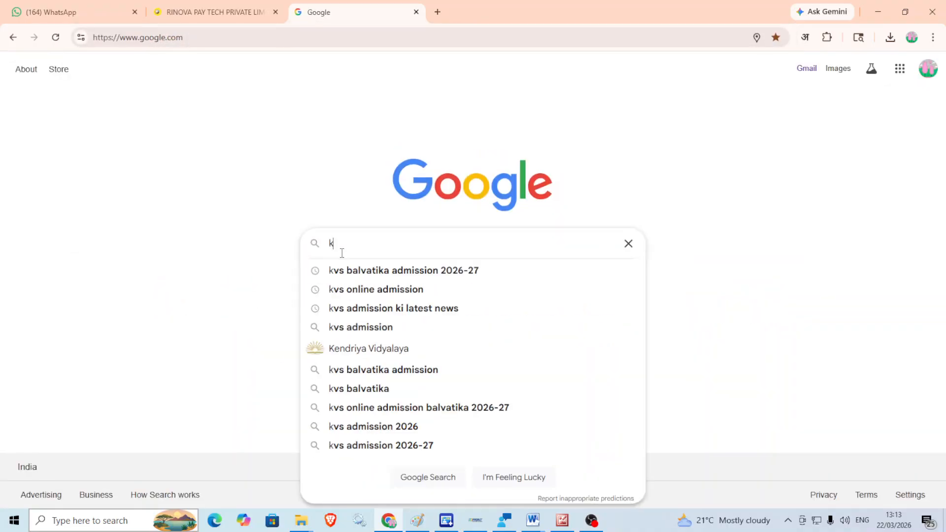
text(vs)
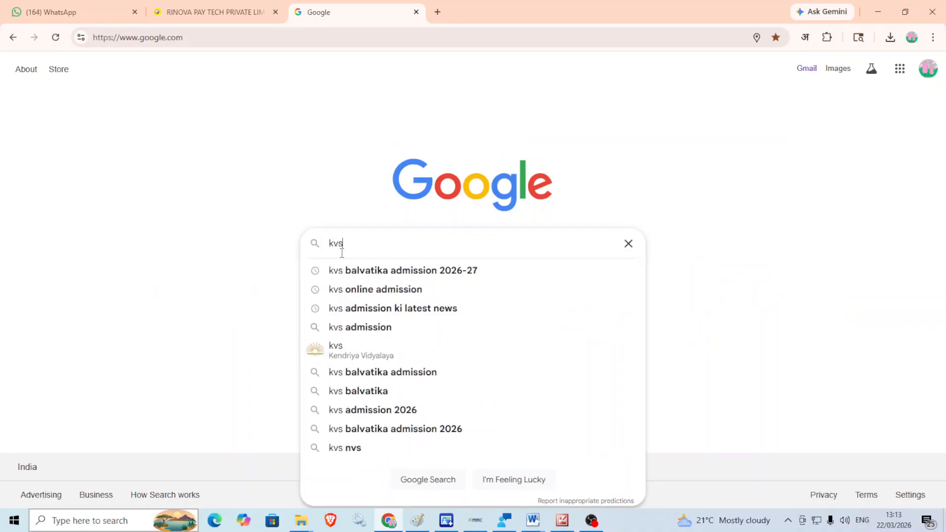
click(357, 277)
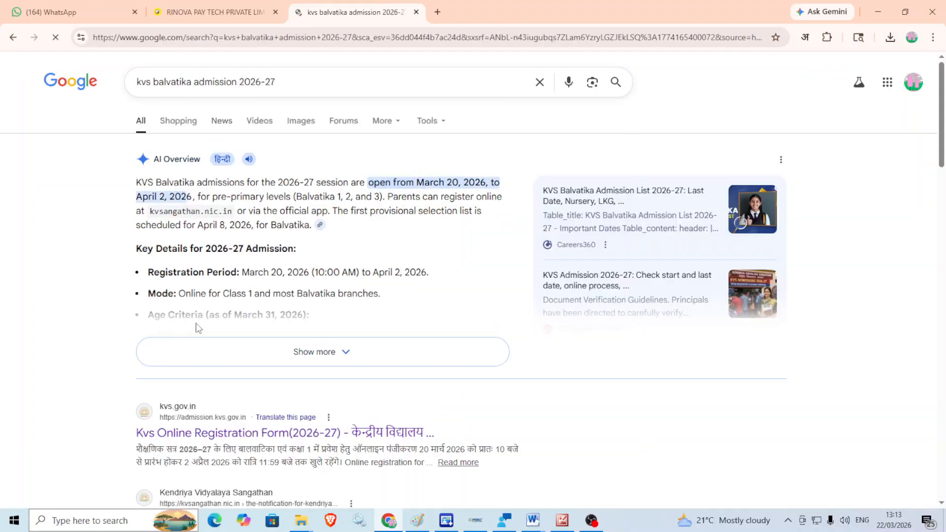
scroll(243, 355, down, 4)
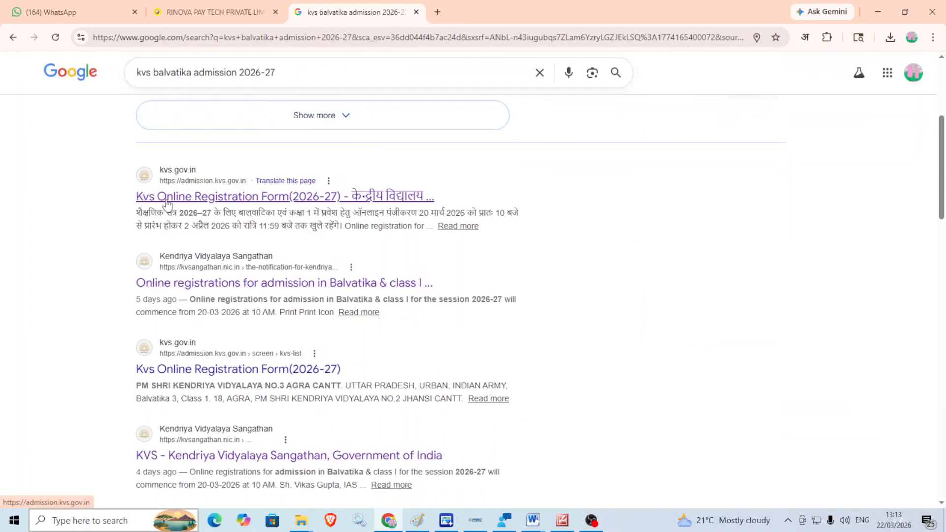
click(168, 200)
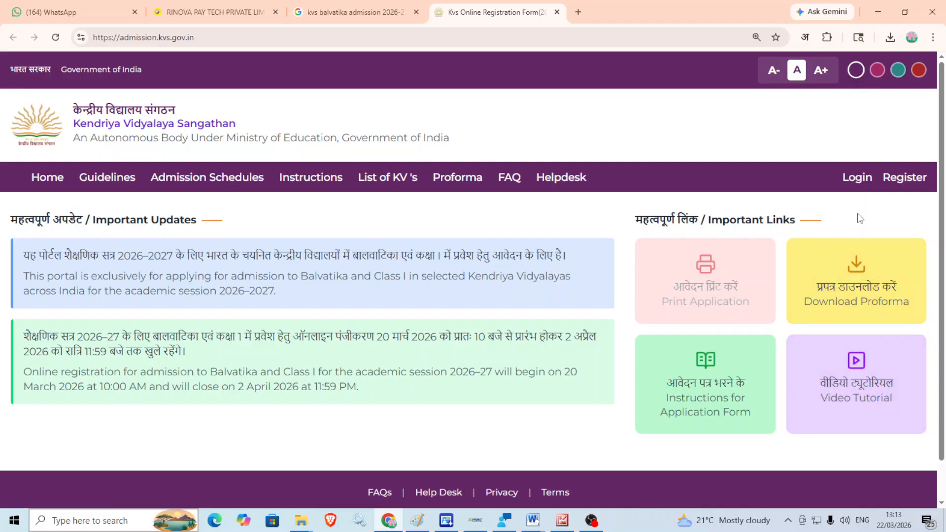
- Start a new registration and choose Class 1 as the class to apply for
click(892, 300)
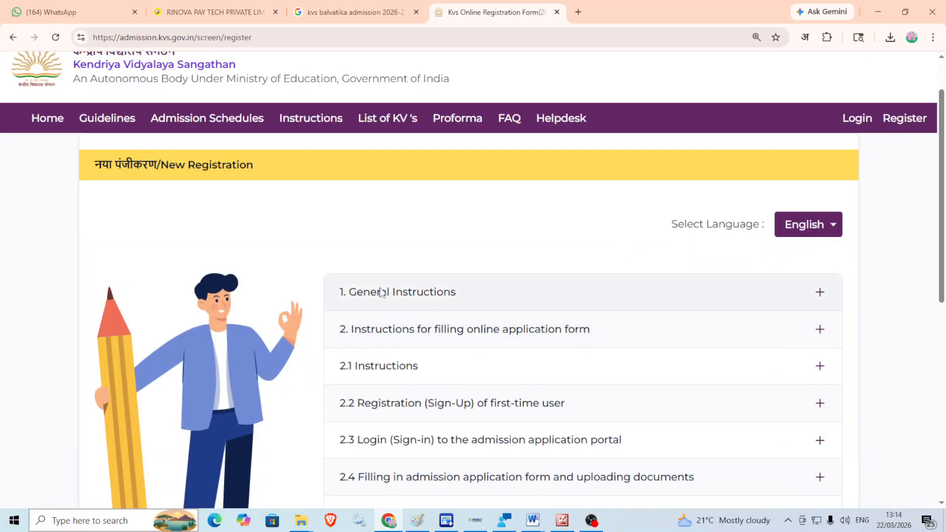
scroll(382, 293, down, 10)
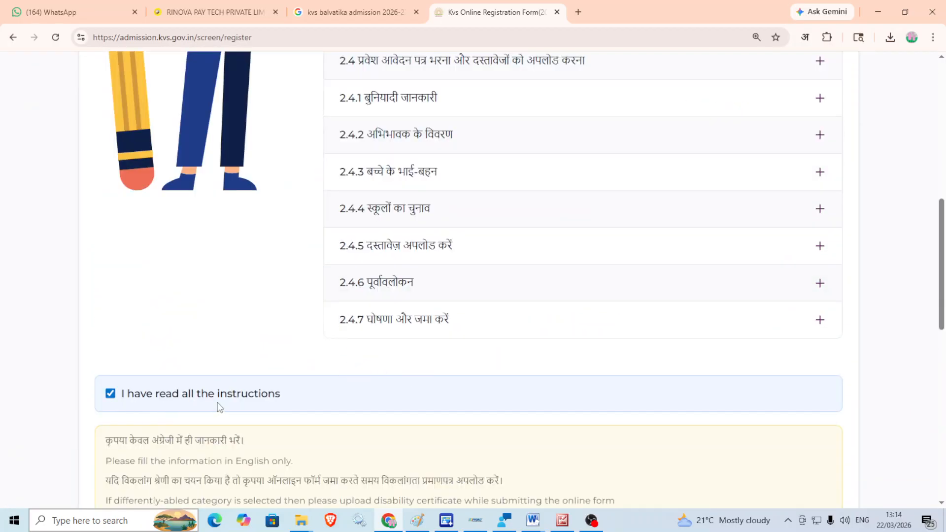
scroll(289, 368, down, 5)
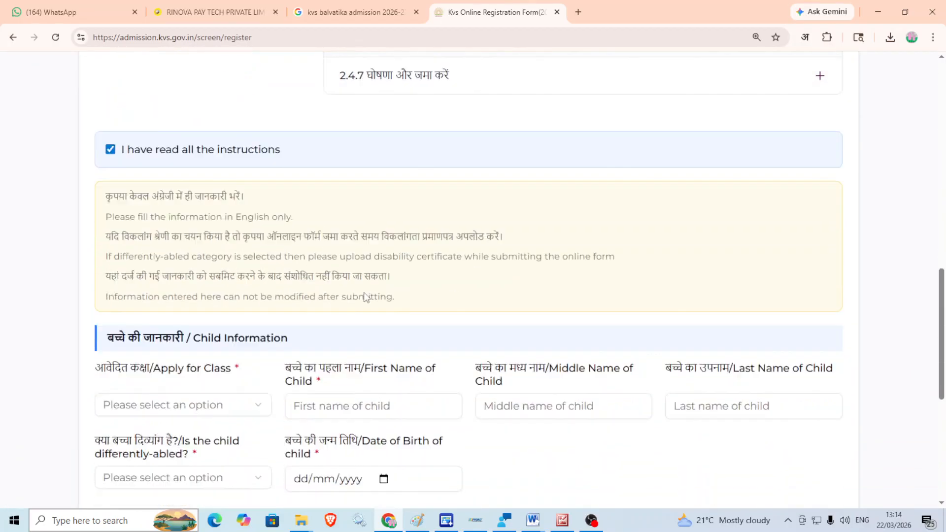
scroll(365, 297, down, 5)
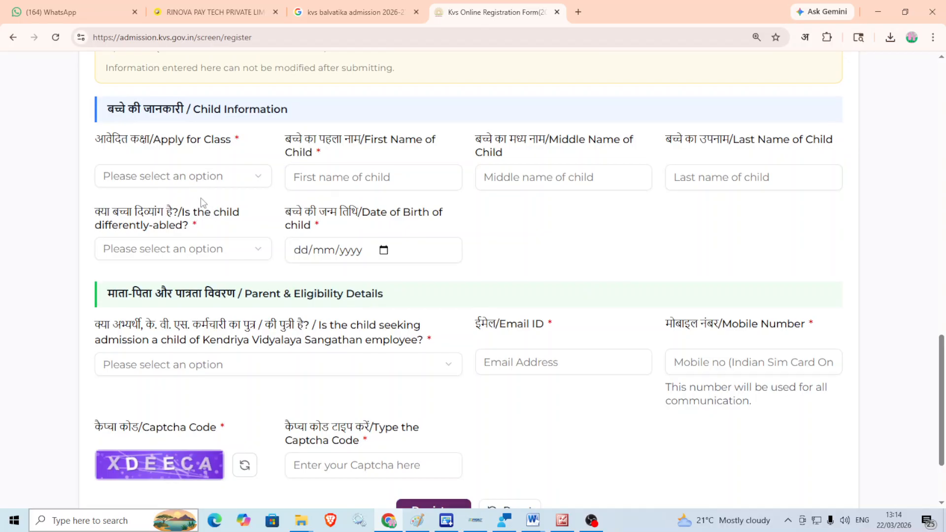
click(195, 178)
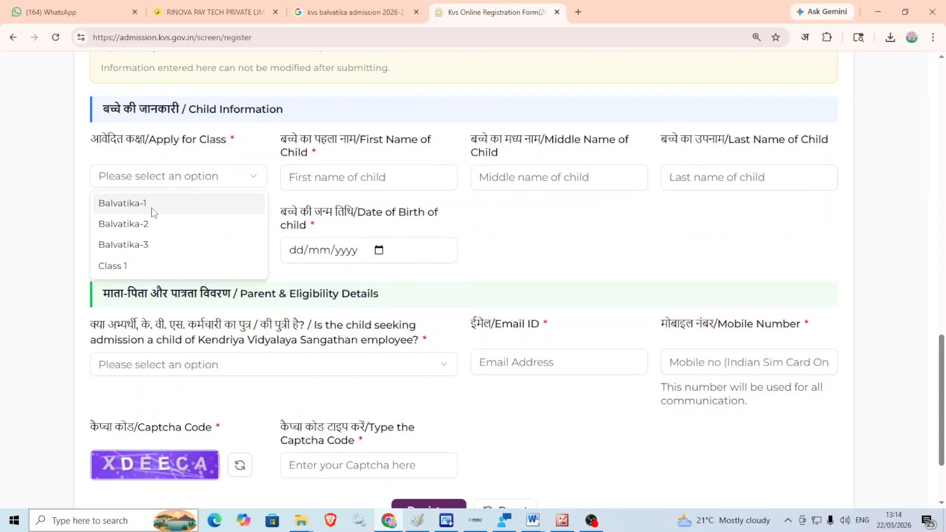
click(132, 266)
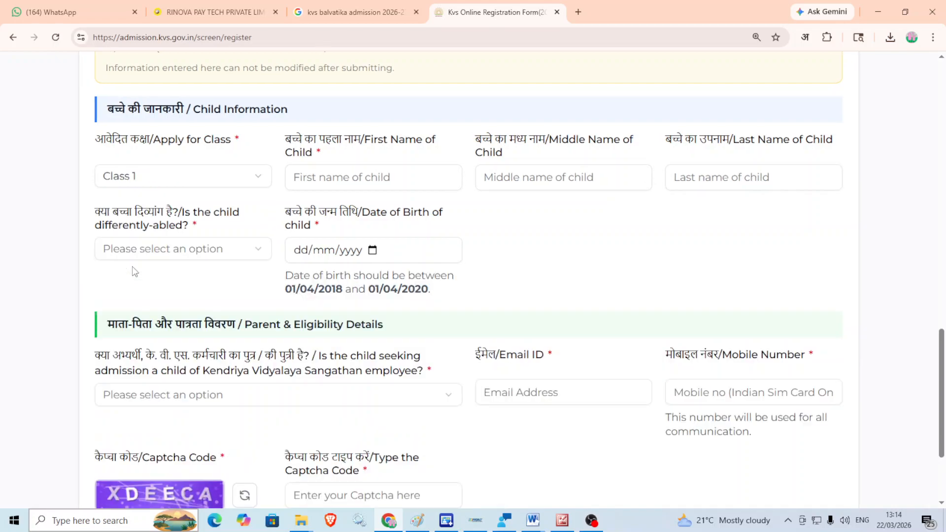
- Enter the child's first and last name on the registration form
click(335, 178)
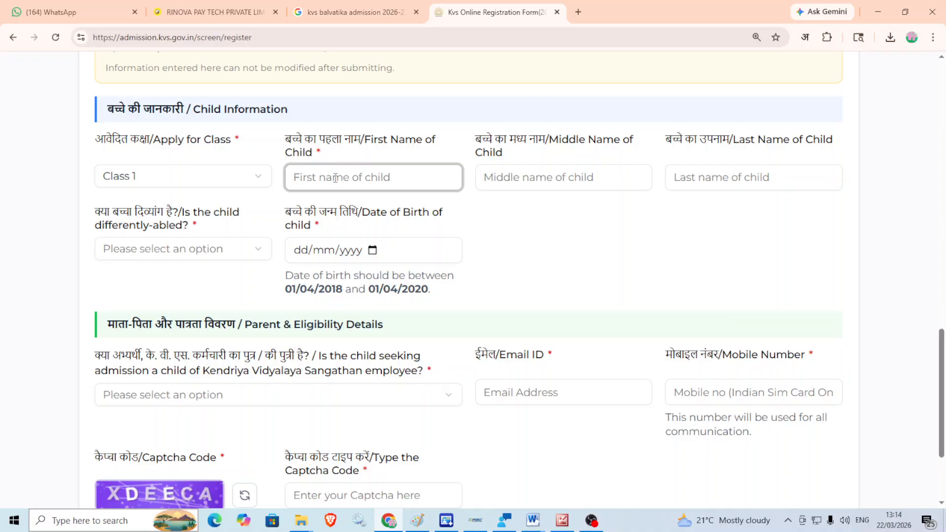
key(Tab)
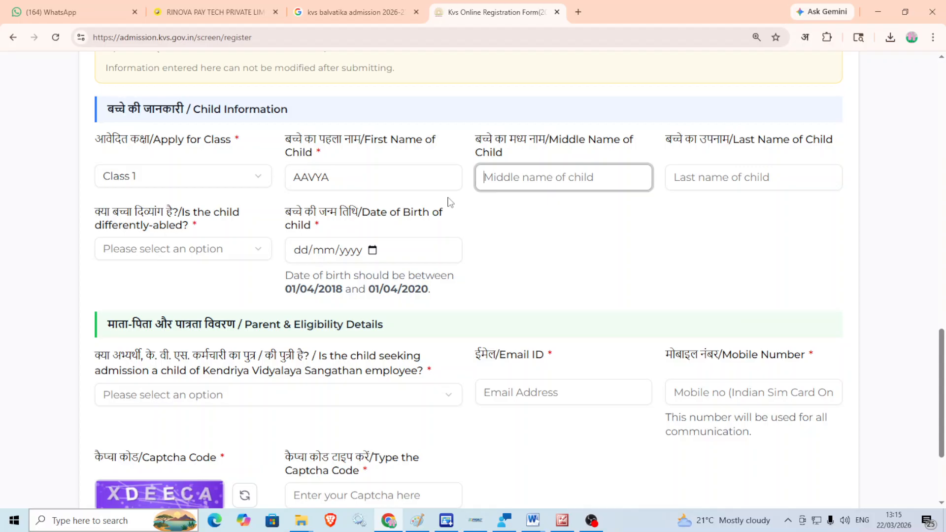
click(773, 178)
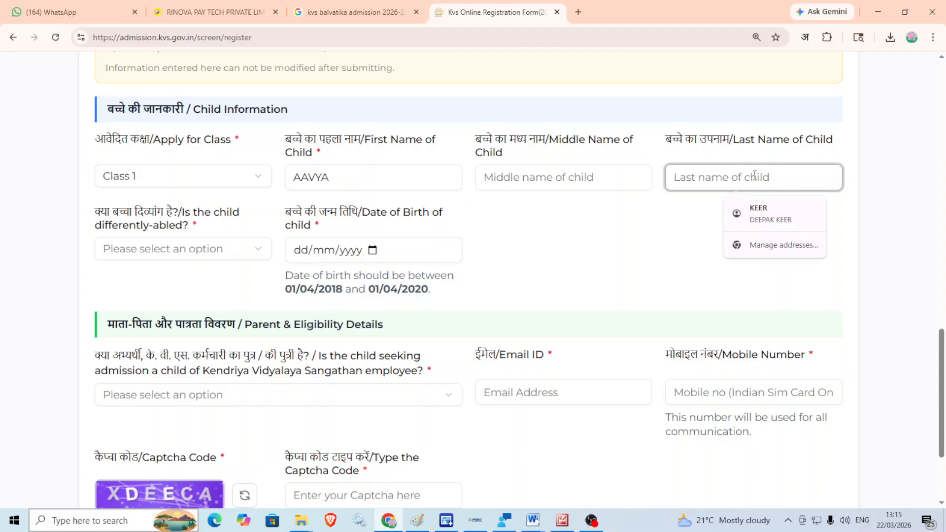
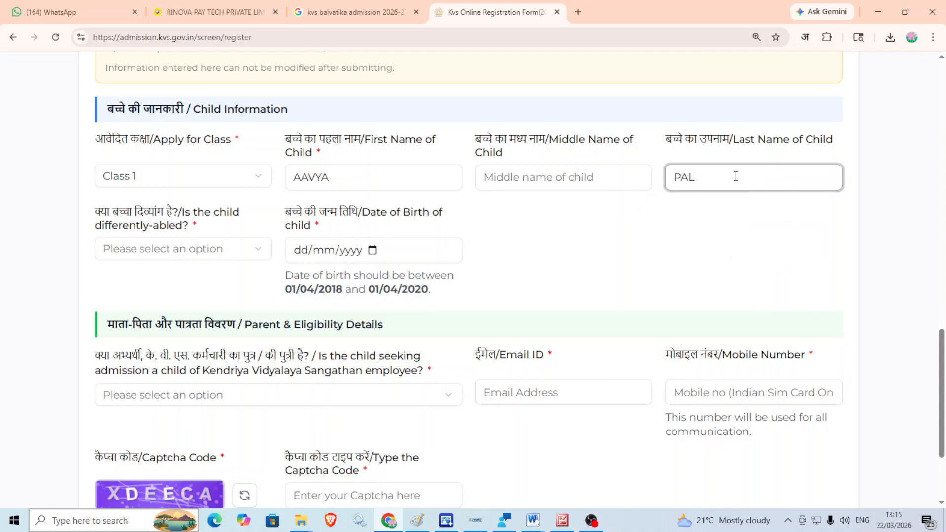
key(Tab)
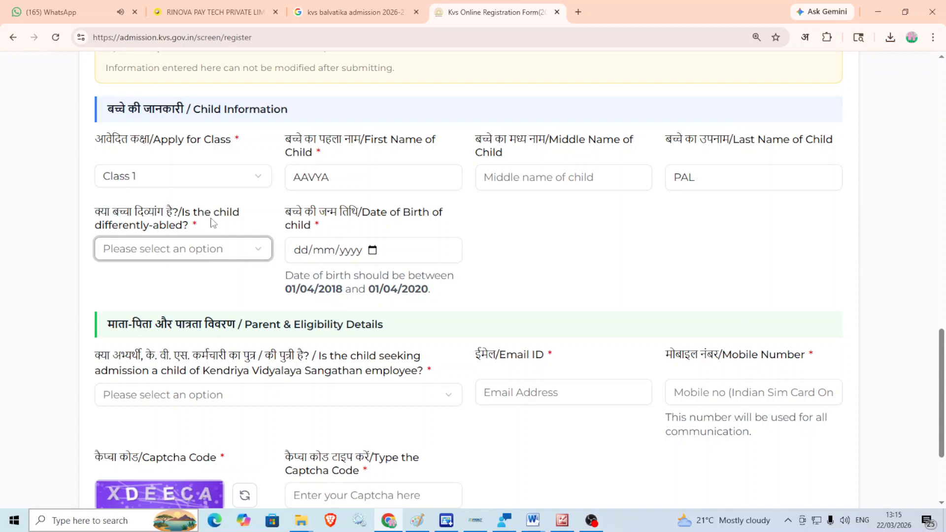
- Answer NO to the differently-abled question
click(163, 250)
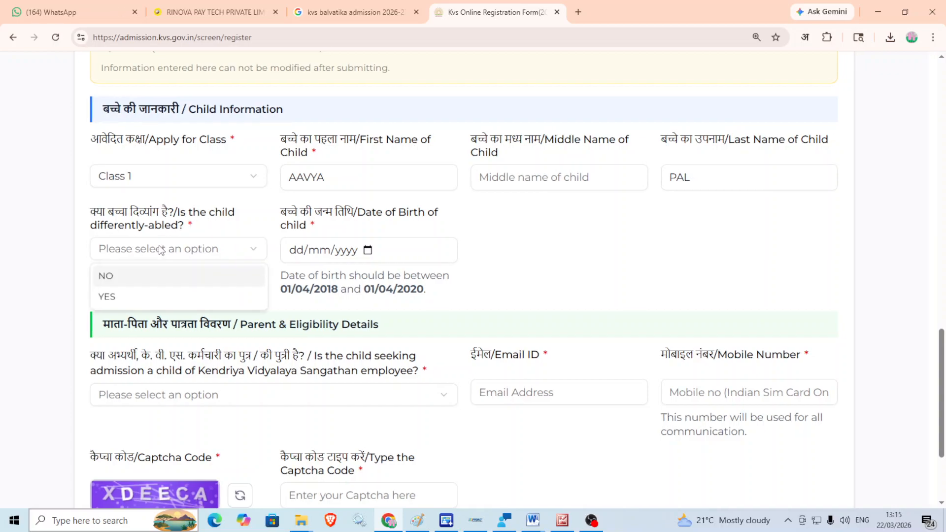
click(151, 302)
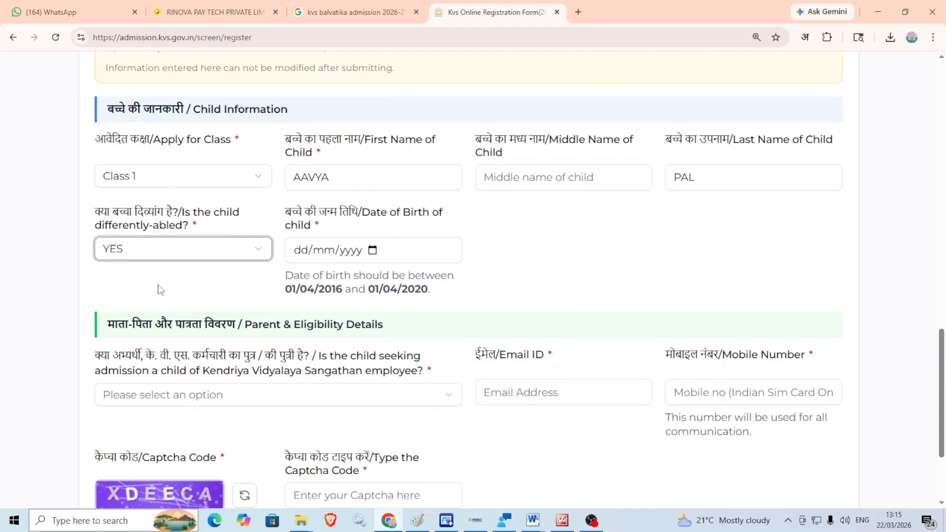
click(150, 252)
click(147, 275)
- Set the birth date to 31/12/2019 and answer No to the KVS-employee question
click(372, 250)
click(373, 250)
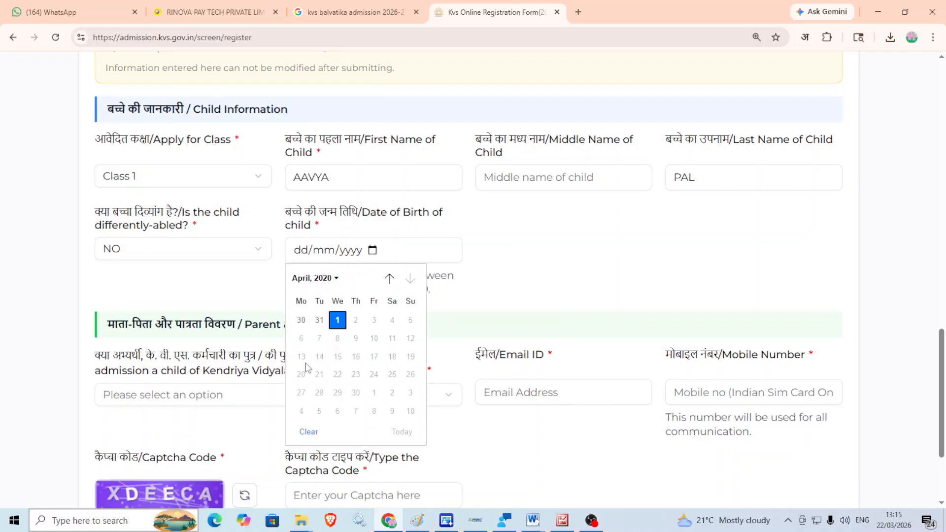
click(298, 252)
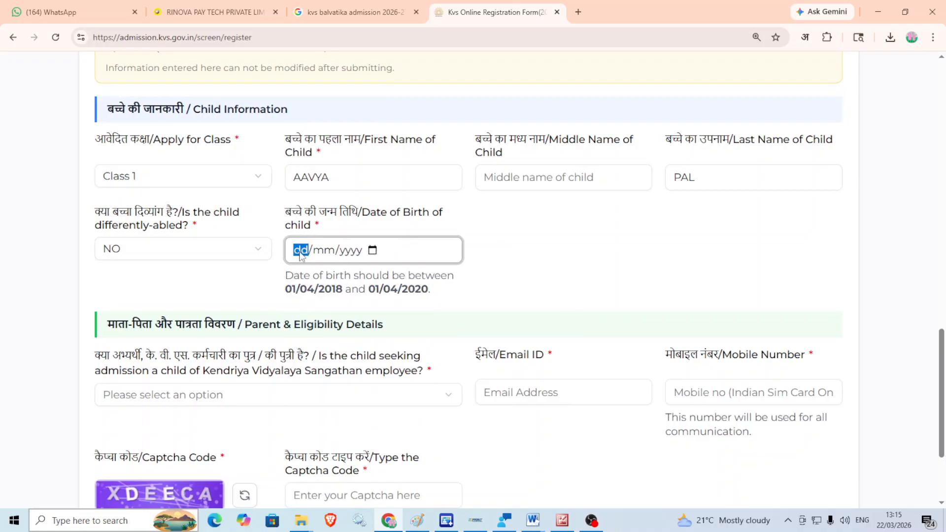
click(373, 250)
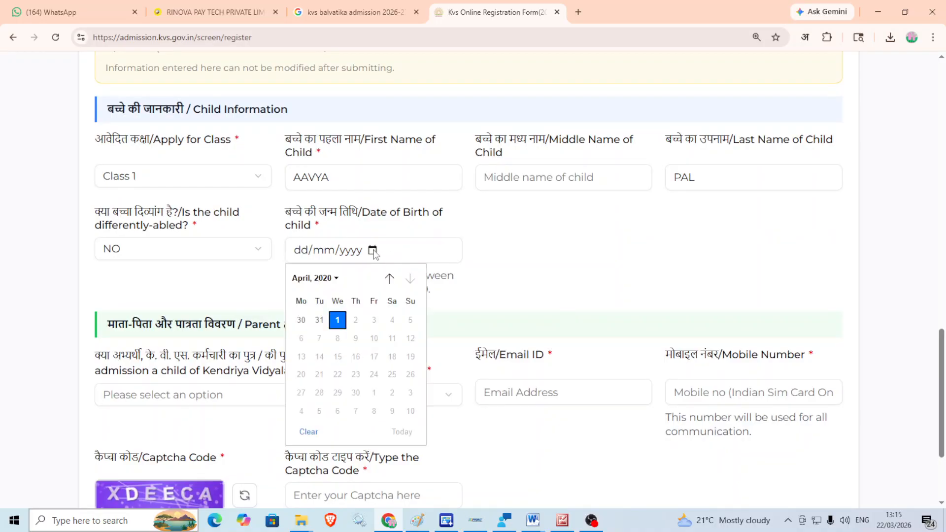
click(327, 279)
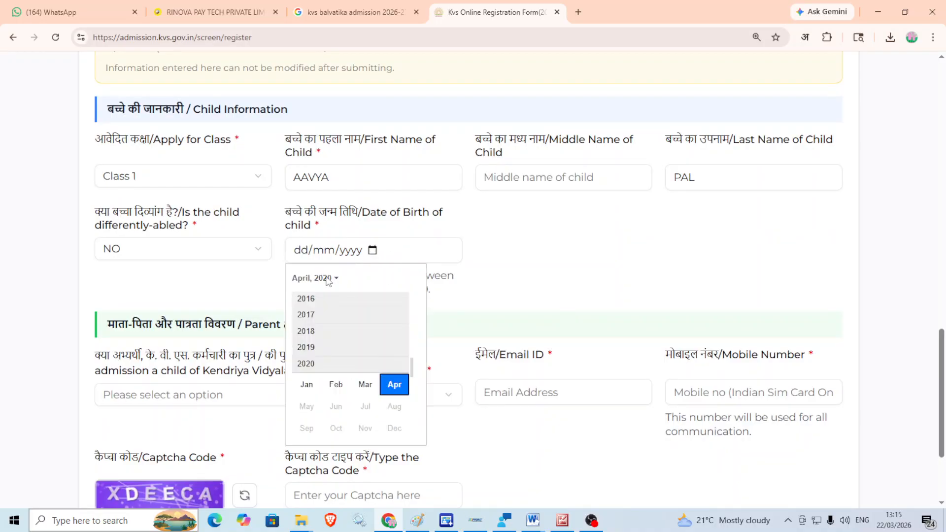
click(309, 347)
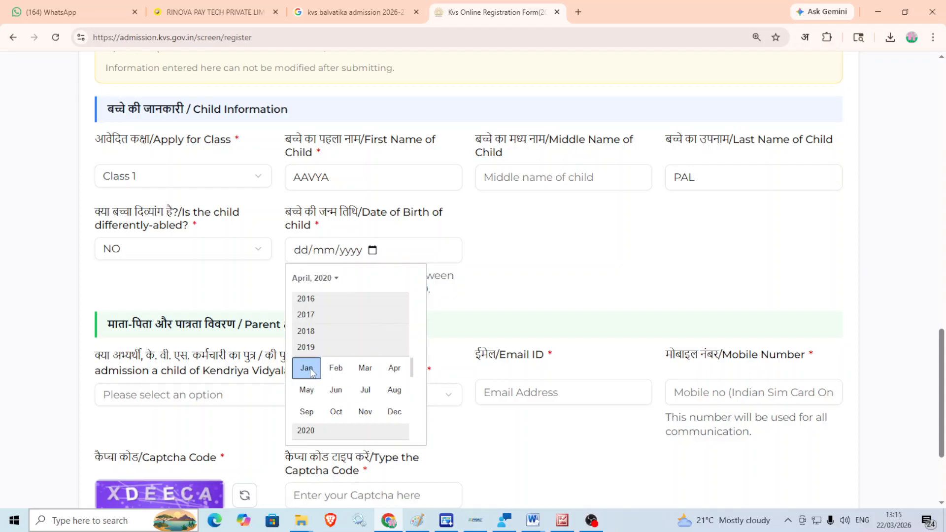
click(393, 414)
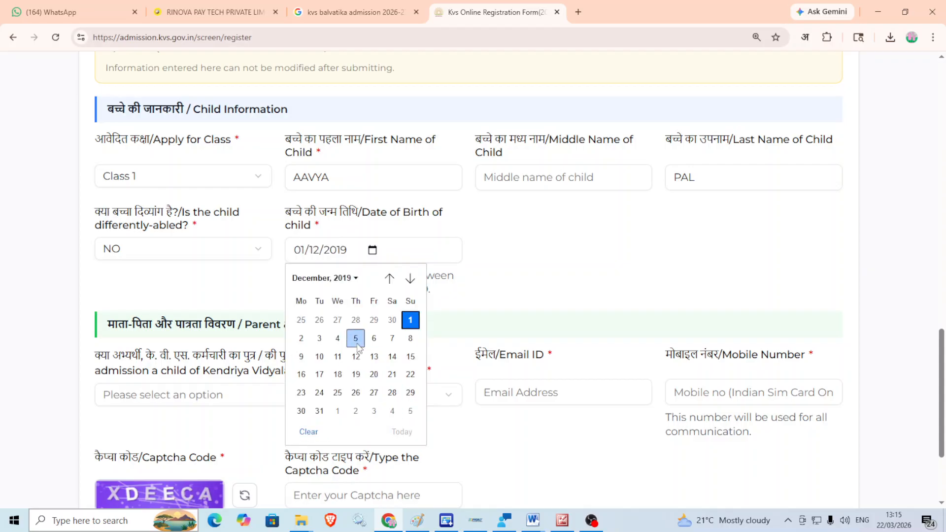
key(Escape)
click(333, 358)
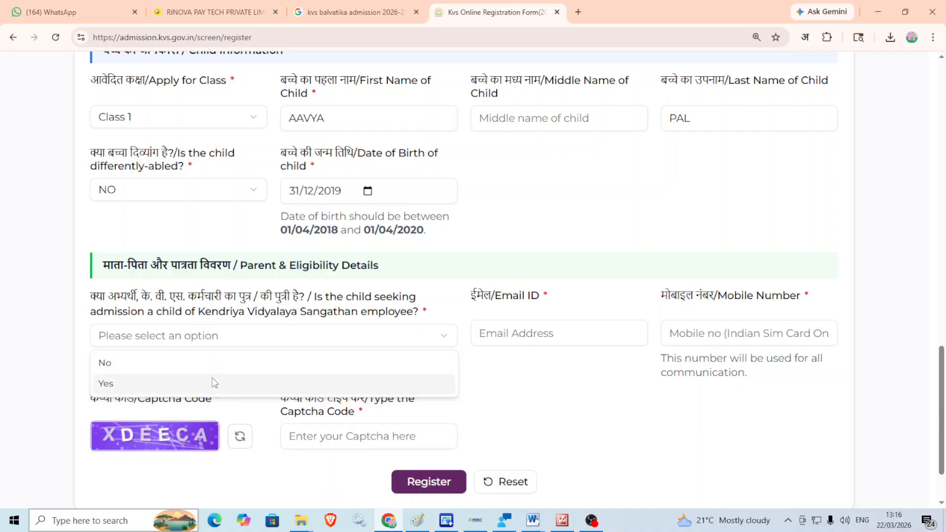
click(210, 362)
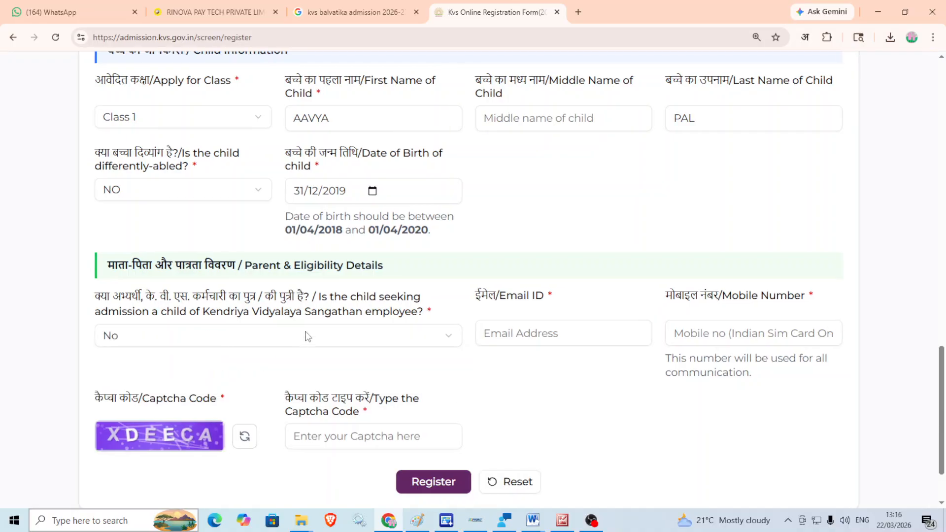
- Enter the contact e-mail, mobile number and captcha code, then submit to receive an OTP
scroll(478, 284, down, 2)
click(522, 255)
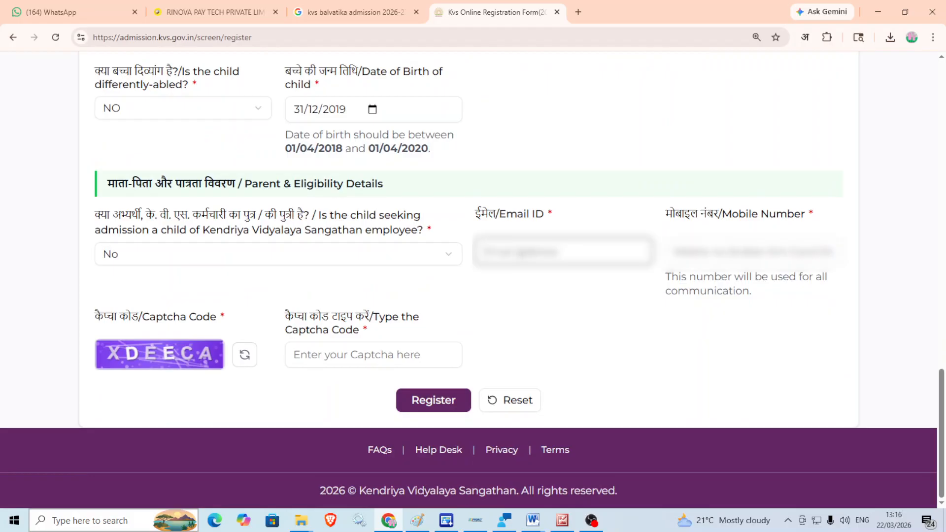
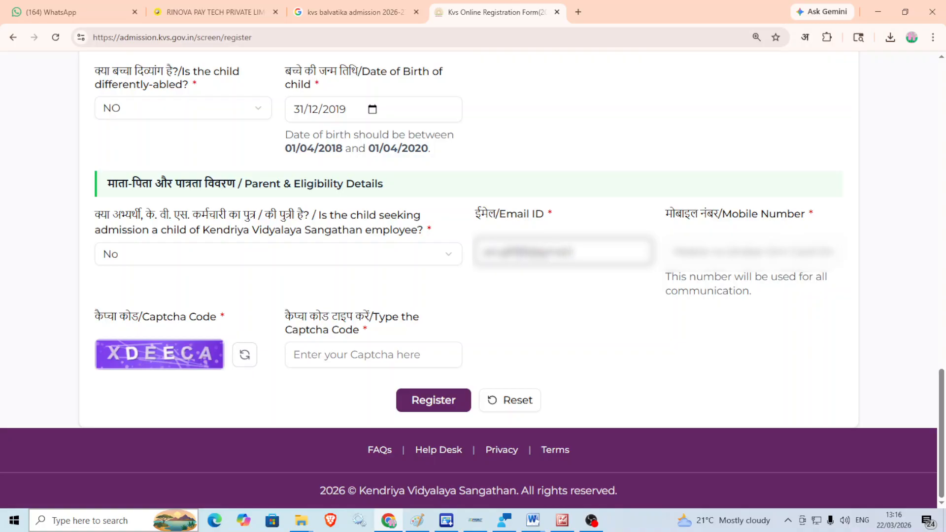
key(Tab)
text(########)
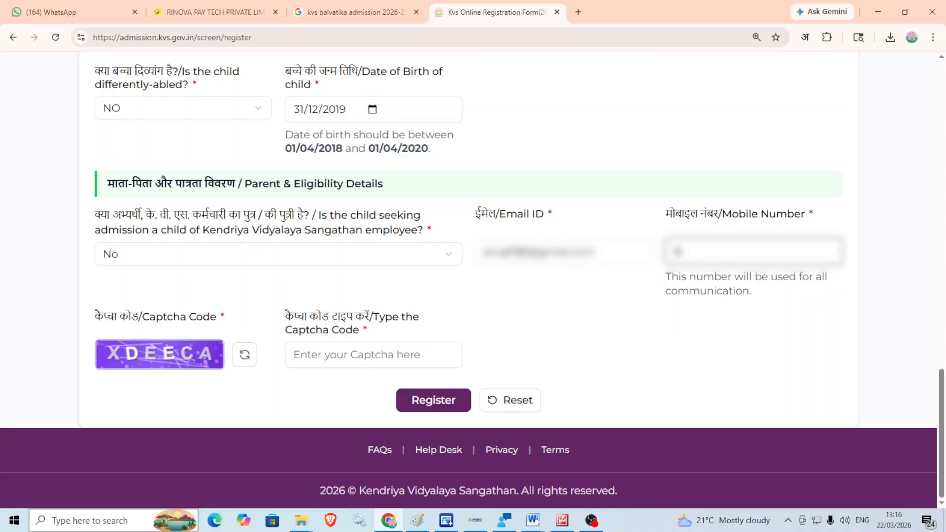
text(##)
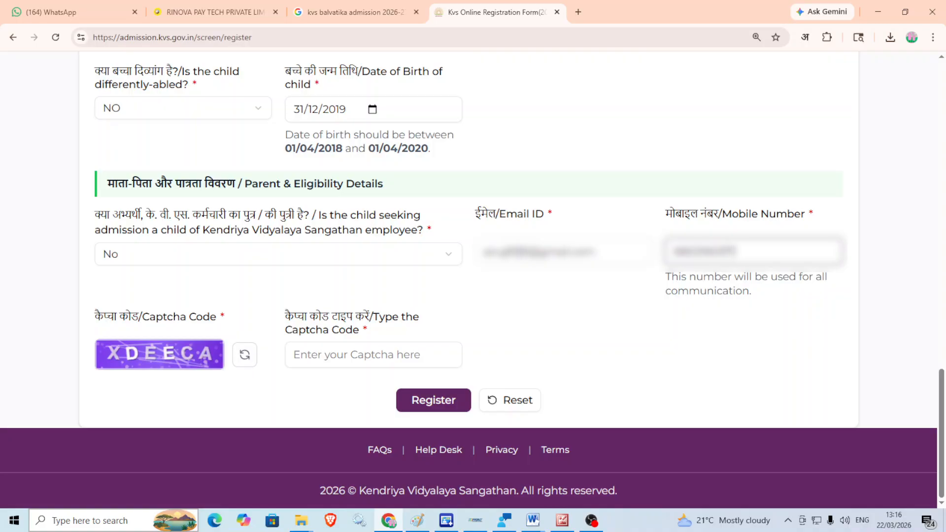
key(Tab)
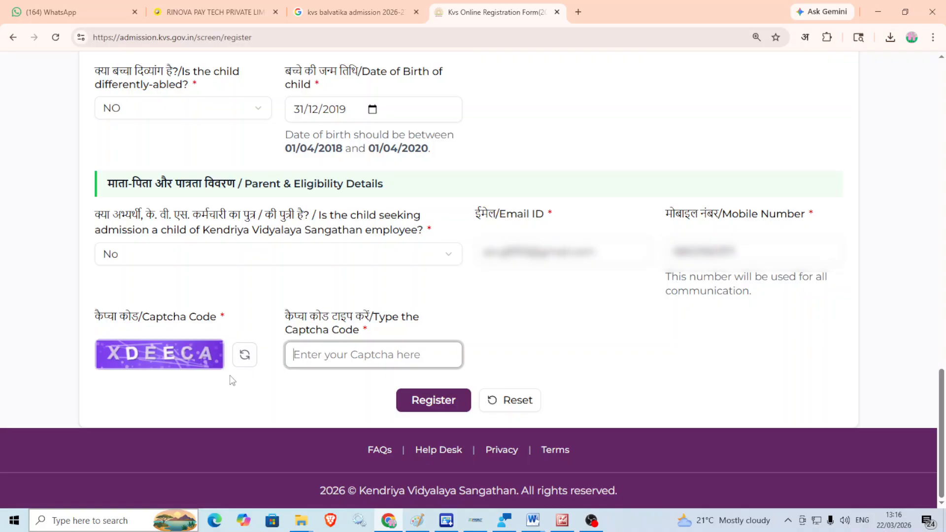
text(X)
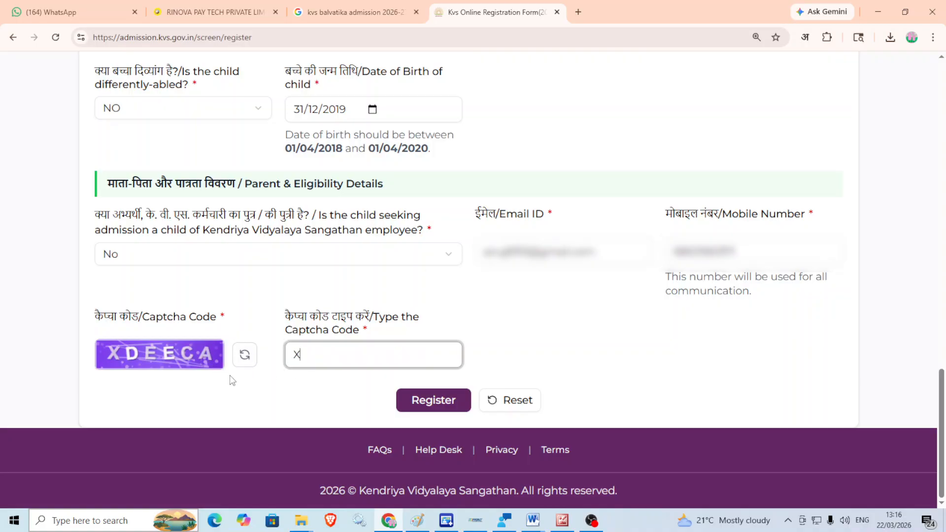
text(DEECA)
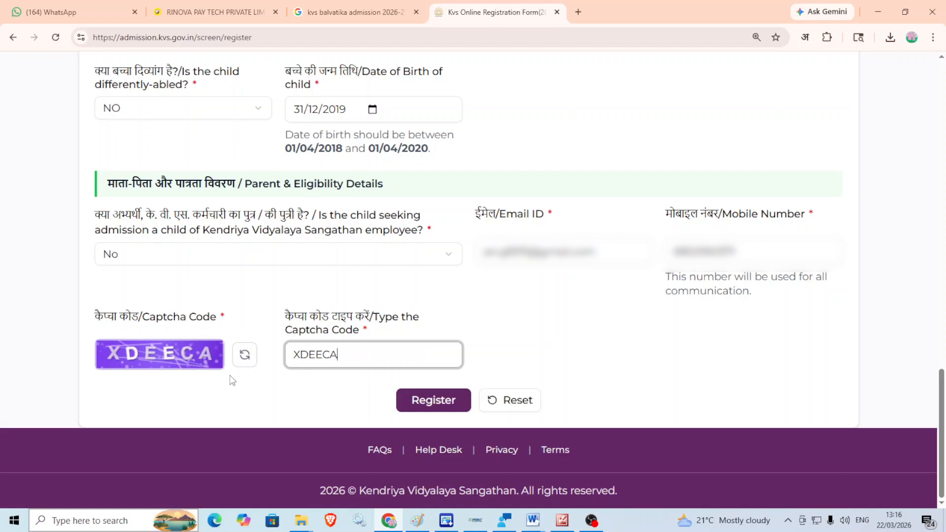
click(433, 401)
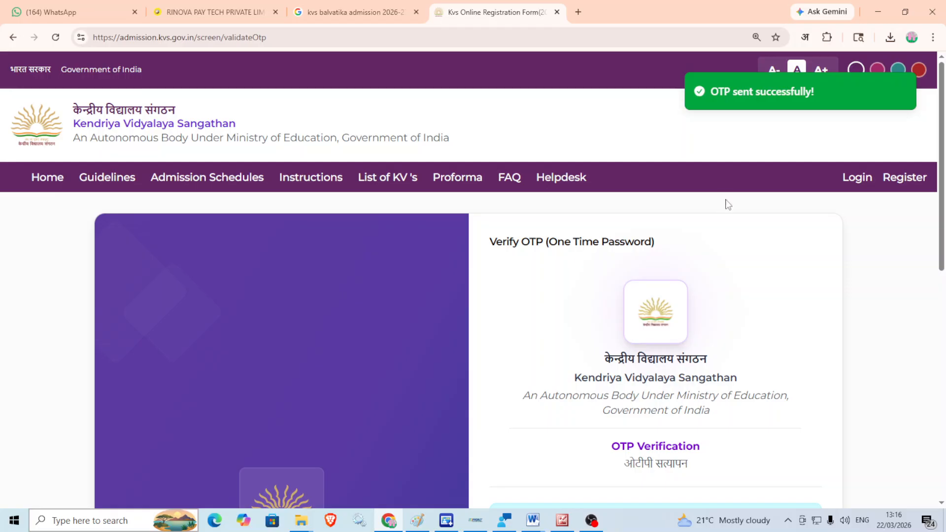
- Enter the OTP, replace the captcha with the new code, and verify the sign-up
scroll(720, 217, down, 1)
scroll(640, 366, down, 5)
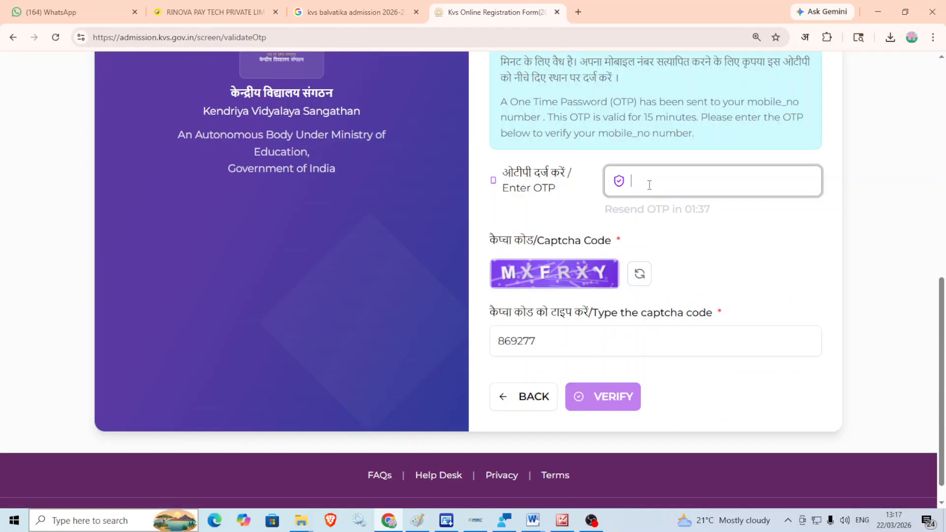
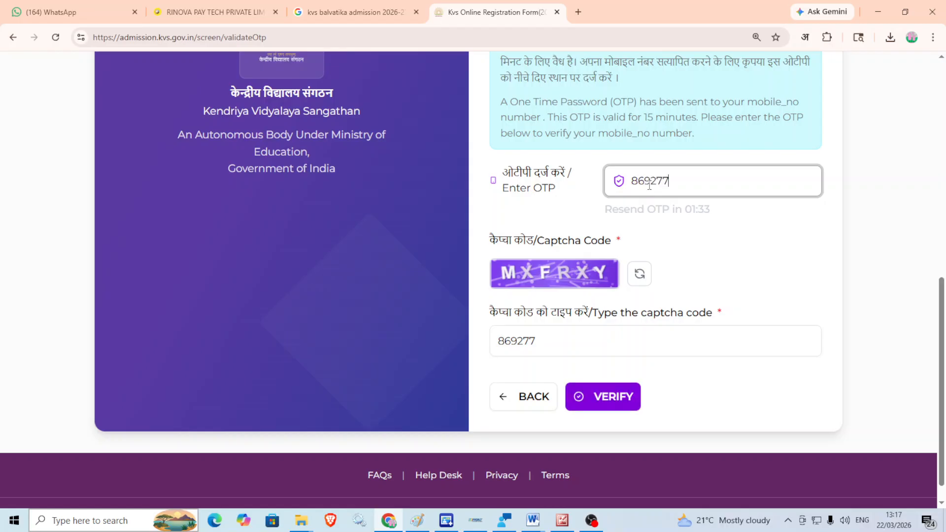
drag(547, 332, 454, 352)
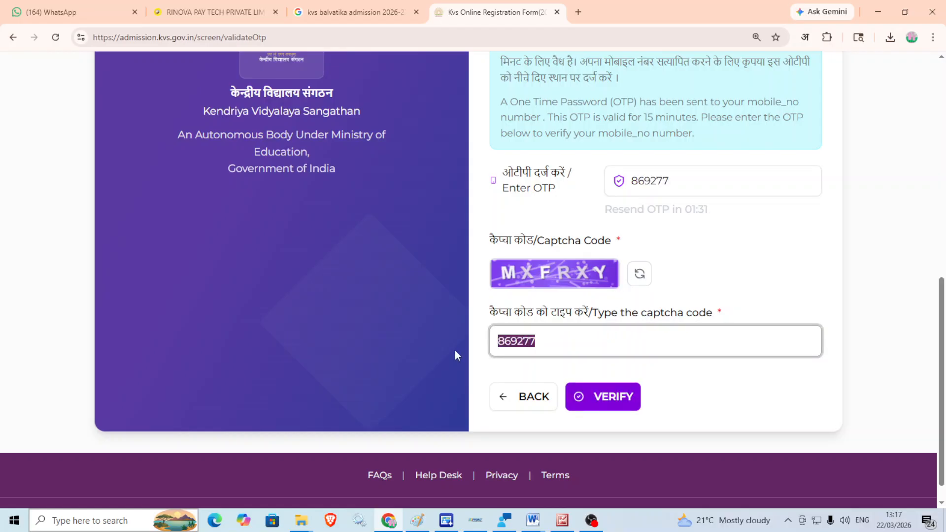
key(BackSpace)
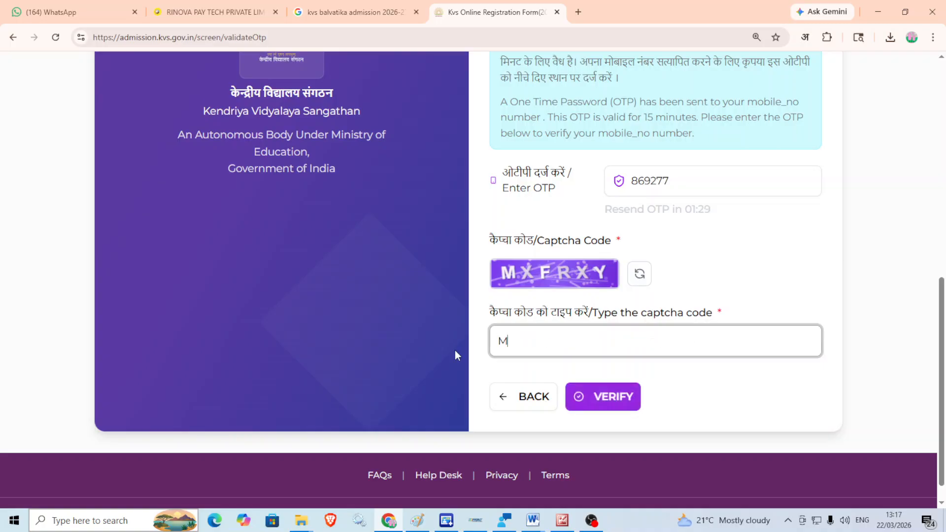
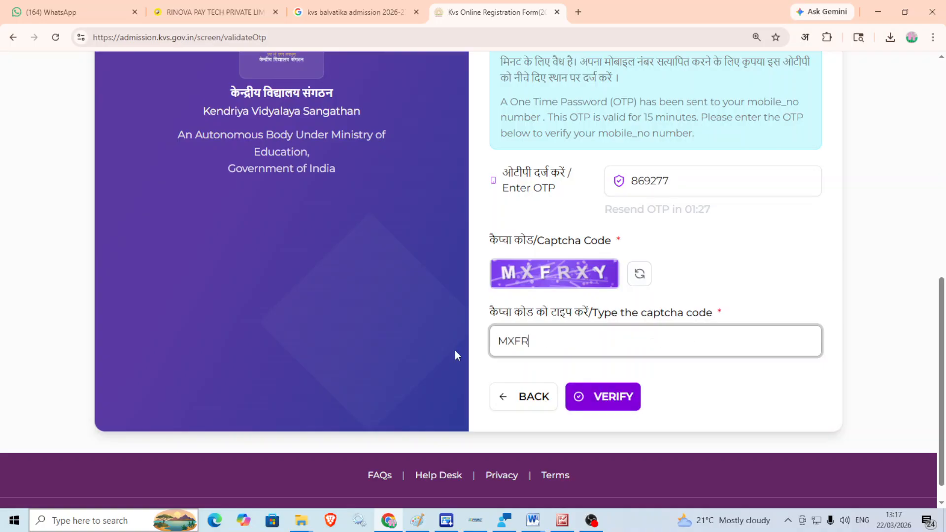
click(601, 397)
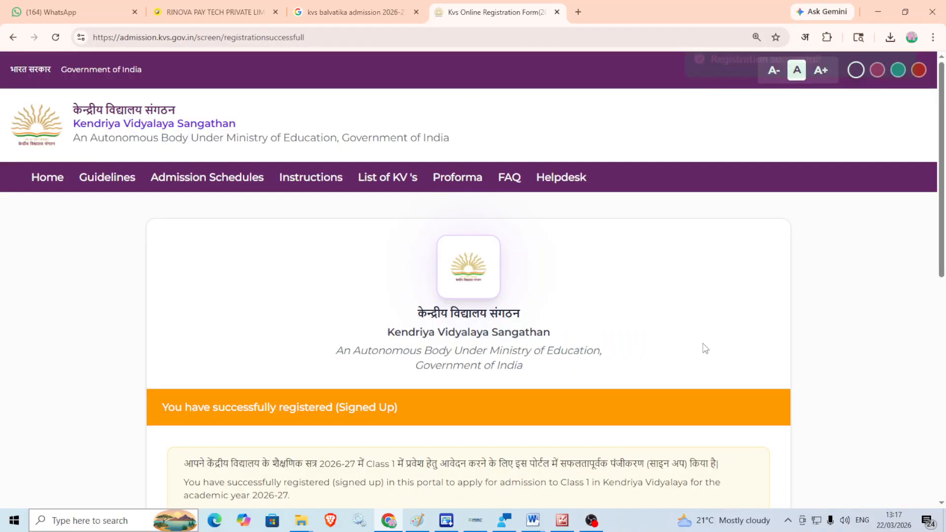
- Review the registration details and open the print dialog for the confirmation page
scroll(522, 302, down, 7)
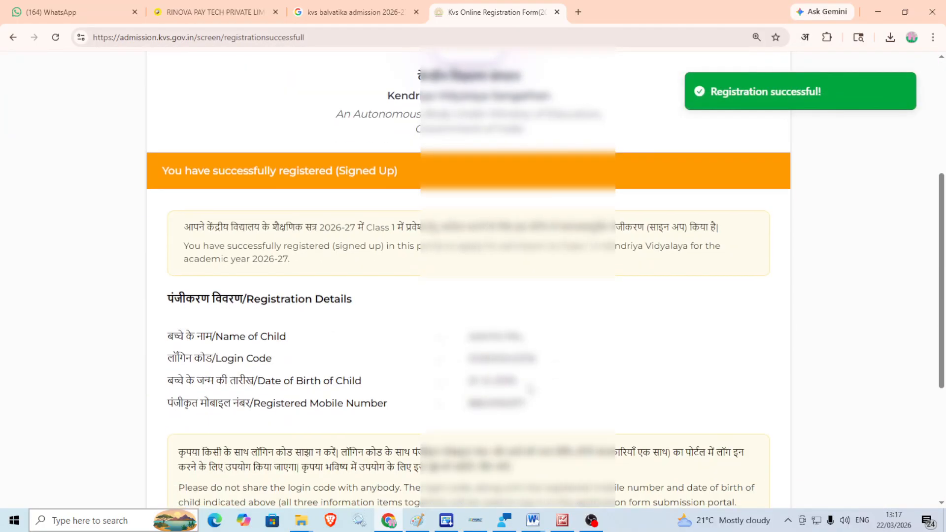
scroll(298, 313, down, 2)
scroll(703, 280, up, 6)
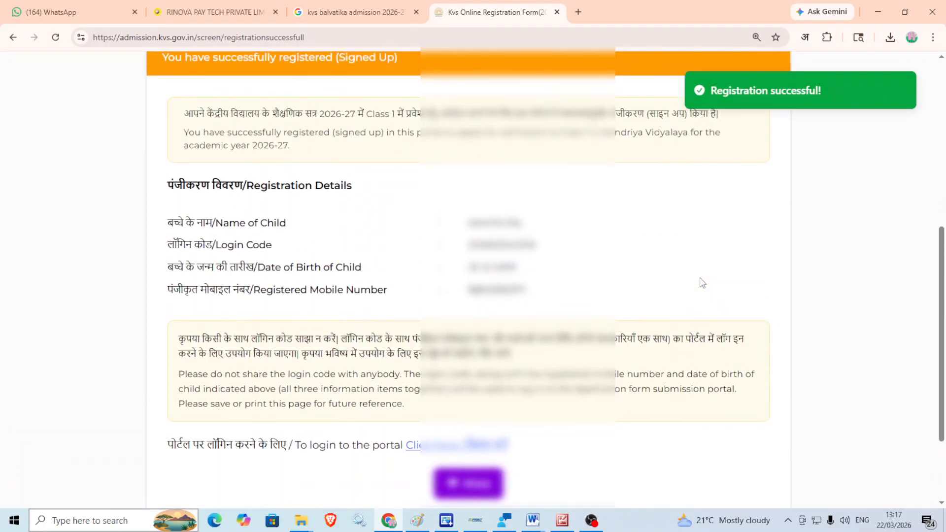
scroll(376, 363, down, 4)
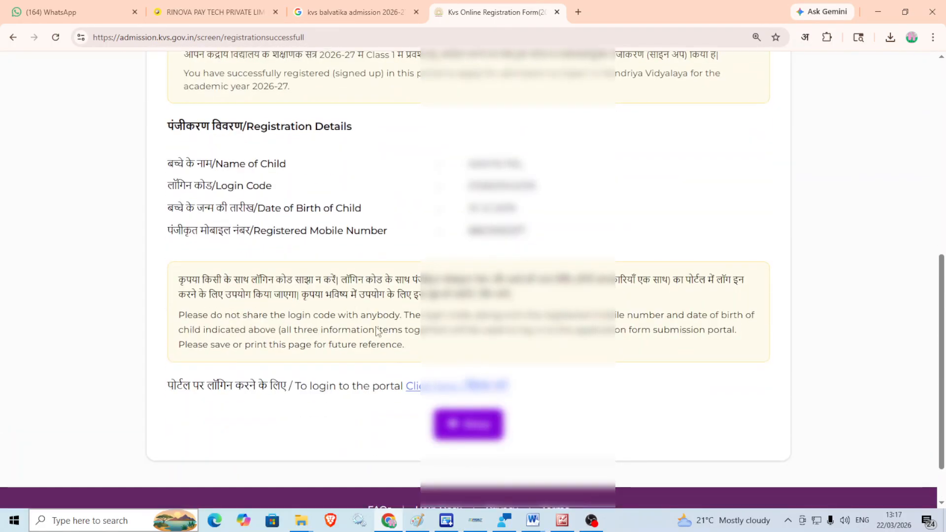
scroll(532, 335, up, 2)
scroll(532, 330, down, 3)
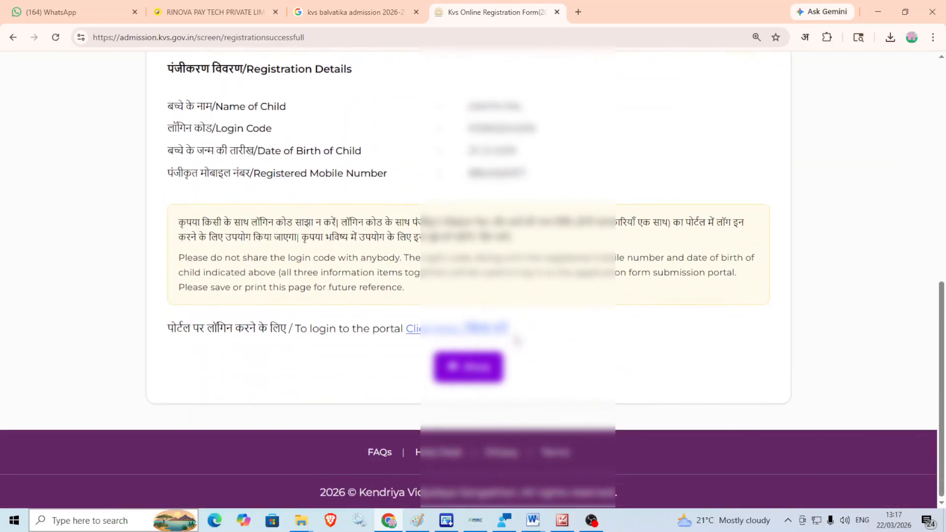
scroll(533, 321, up, 2)
scroll(494, 367, down, 1)
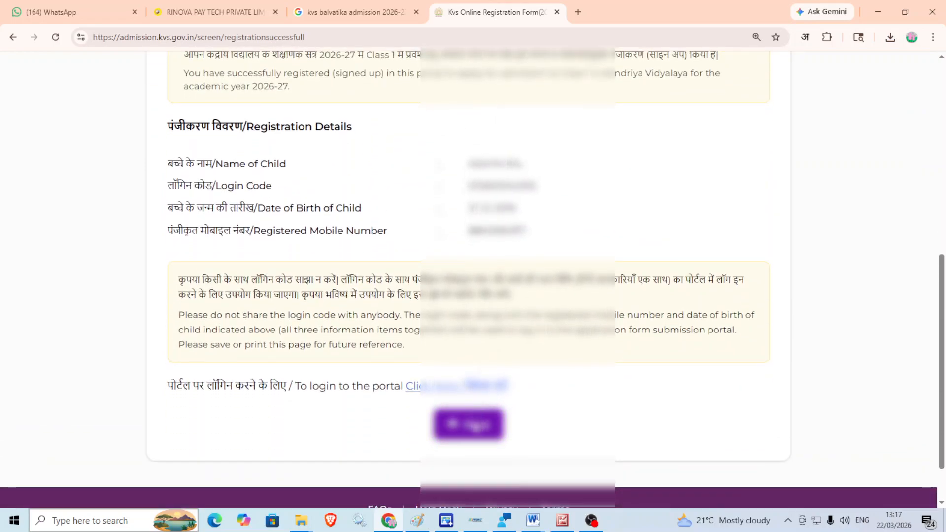
click(476, 426)
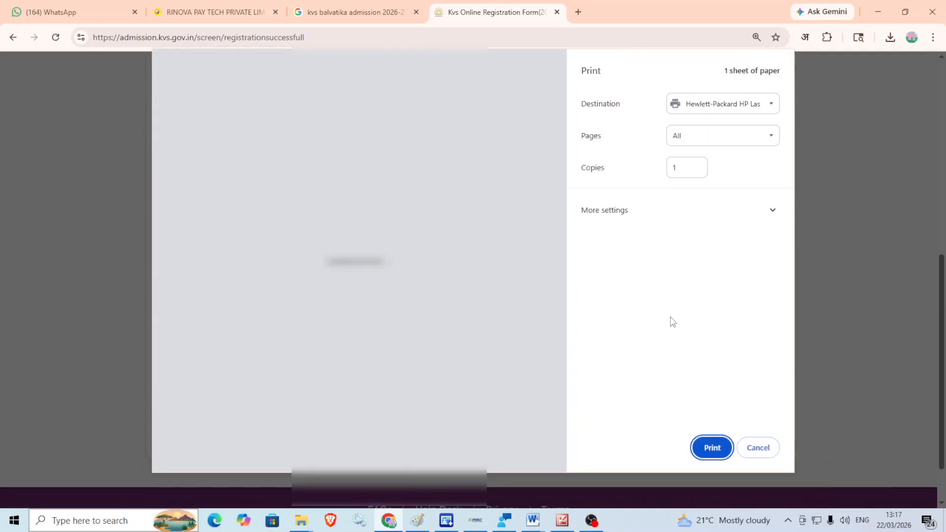
- Print the confirmation page, note the login code, and follow the 'Click here' link to sign-in
click(711, 449)
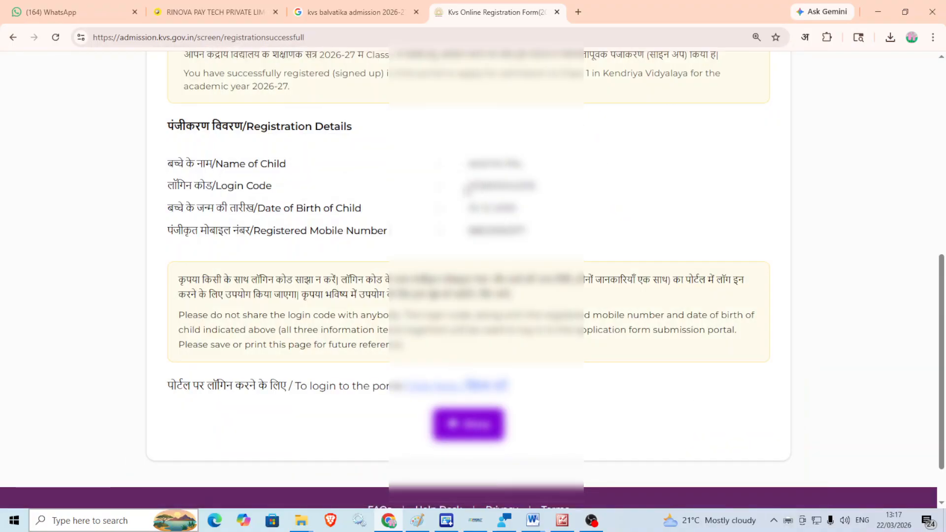
drag(467, 186, 555, 191)
click(579, 198)
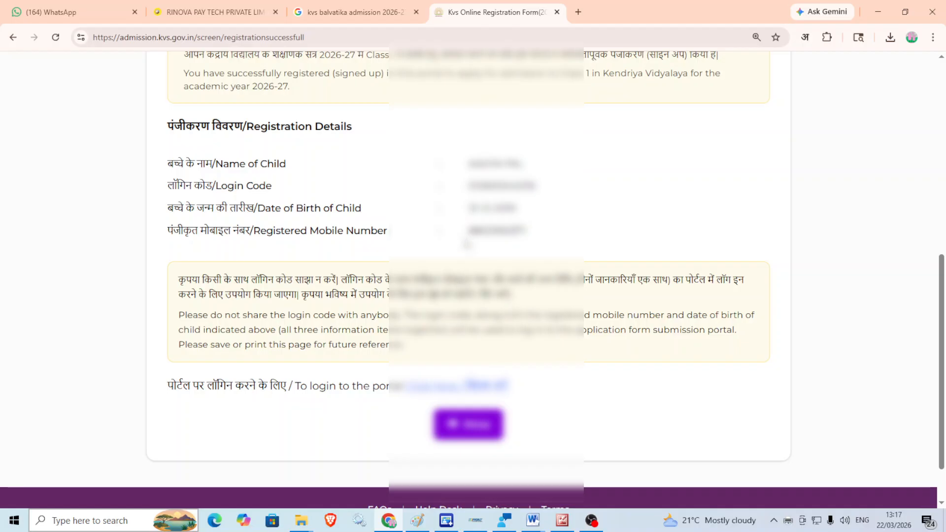
scroll(354, 332, up, 6)
scroll(354, 333, down, 7)
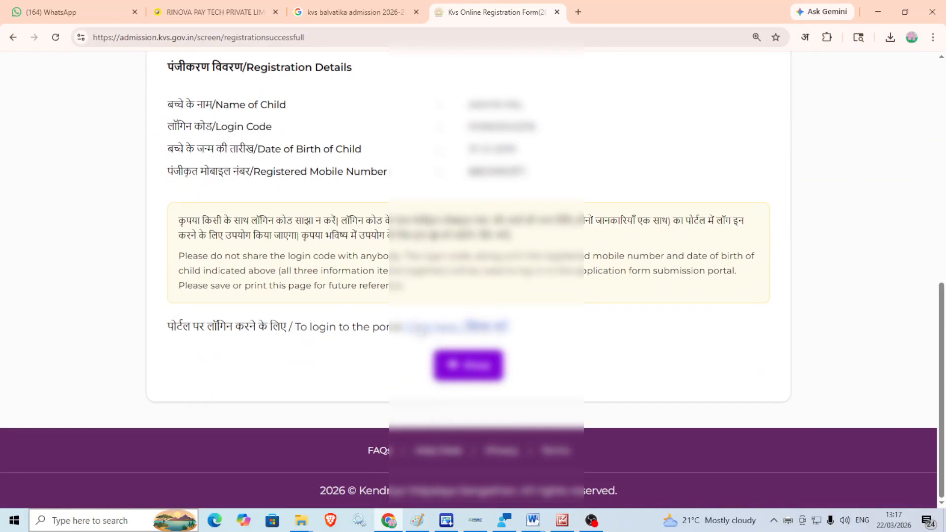
click(421, 329)
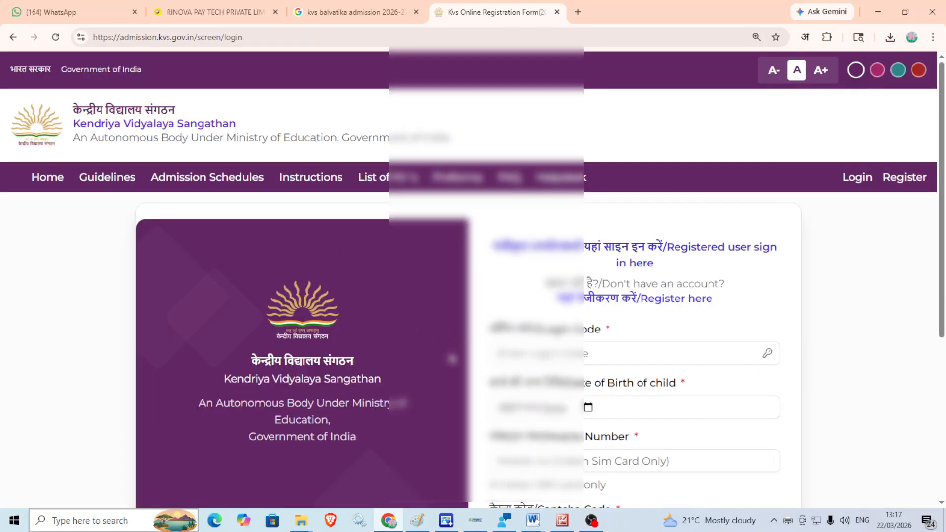
- Enter the registration login code and pick the child's birth date in the calendar
scroll(453, 358, down, 3)
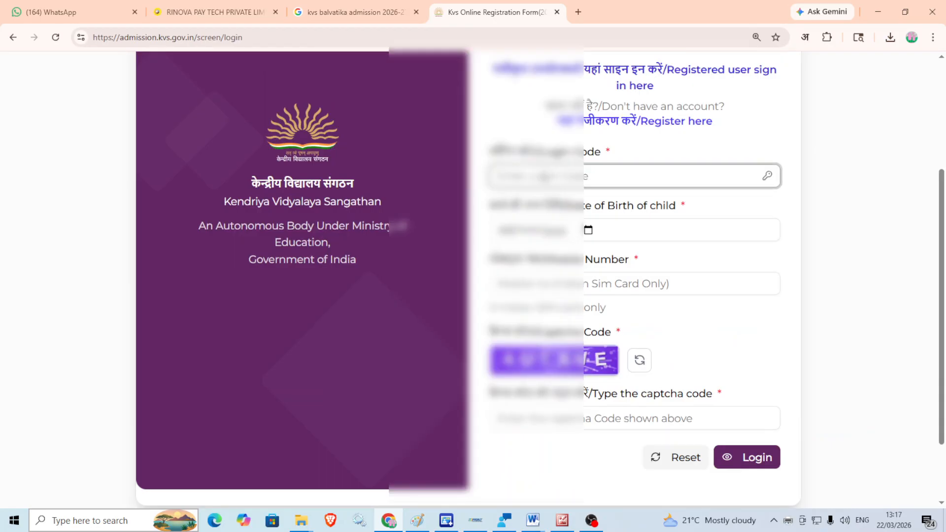
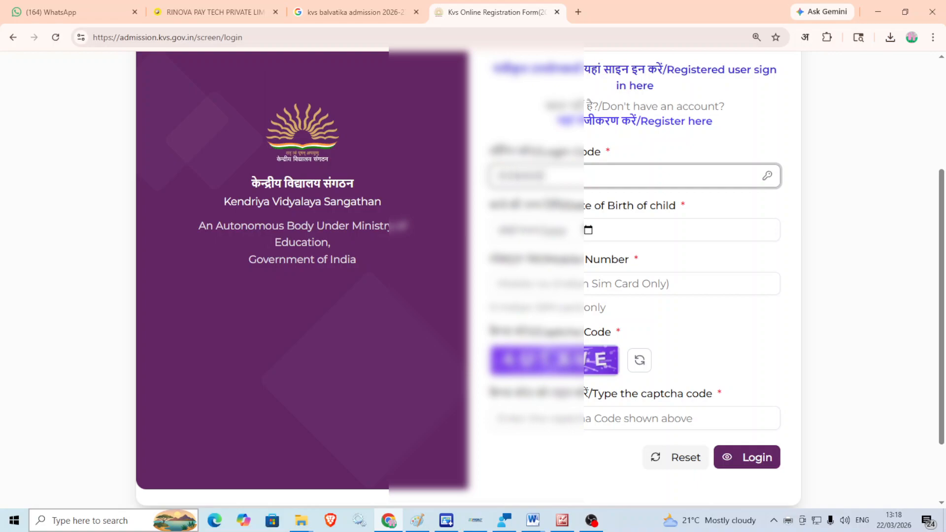
click(588, 230)
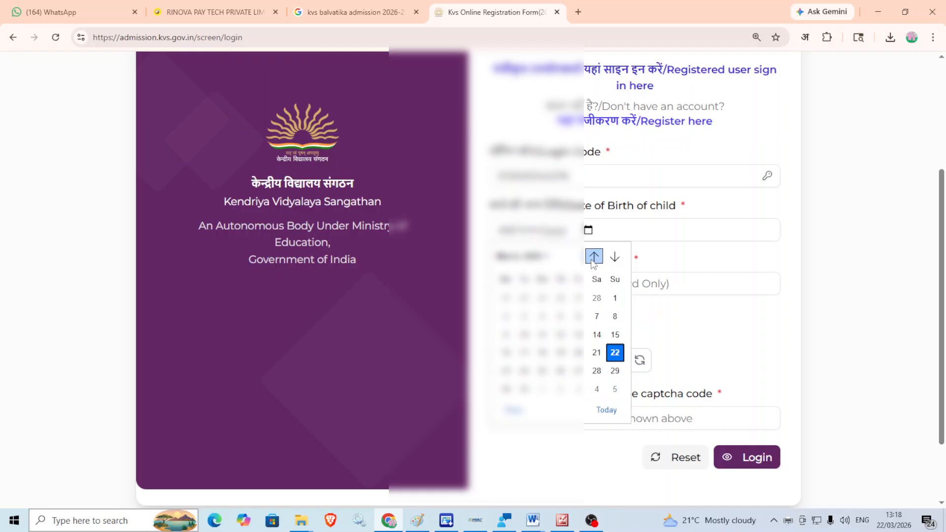
click(593, 261)
click(537, 257)
scroll(547, 315, up, 2)
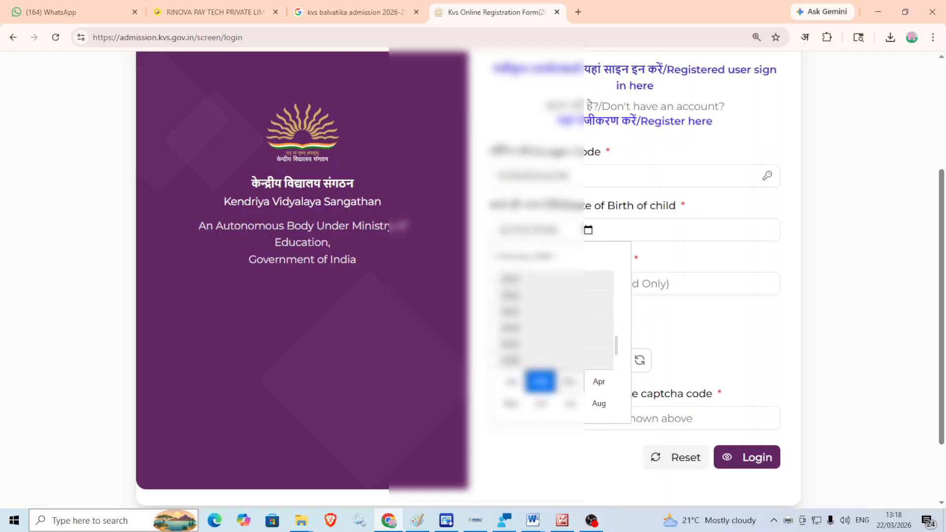
scroll(522, 313, up, 1)
click(520, 290)
click(568, 343)
click(524, 389)
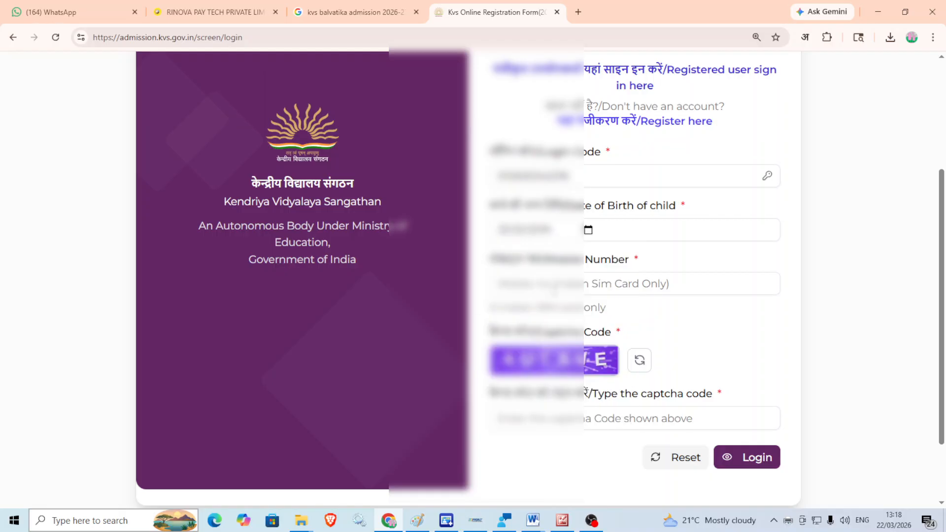
- Enter the registered mobile number and captcha code, then log in to open the application form
click(708, 286)
text(########)
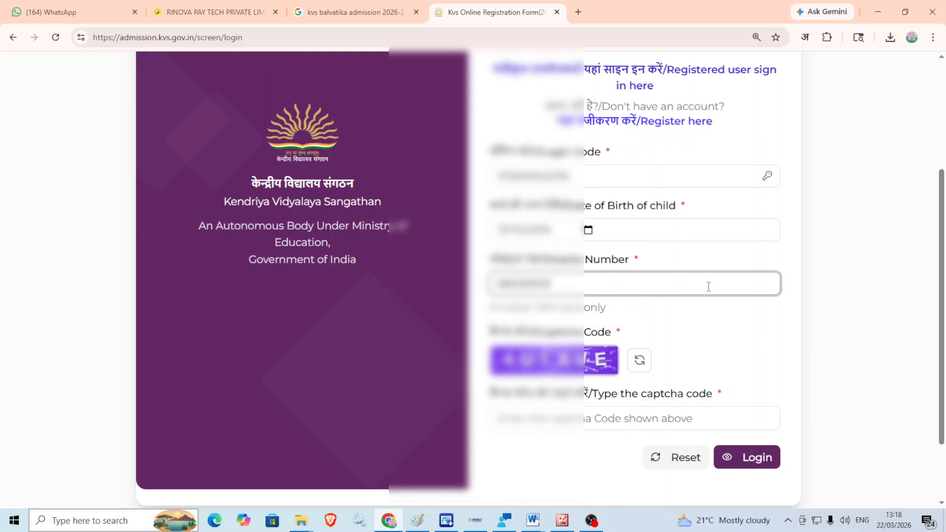
text(##)
click(609, 409)
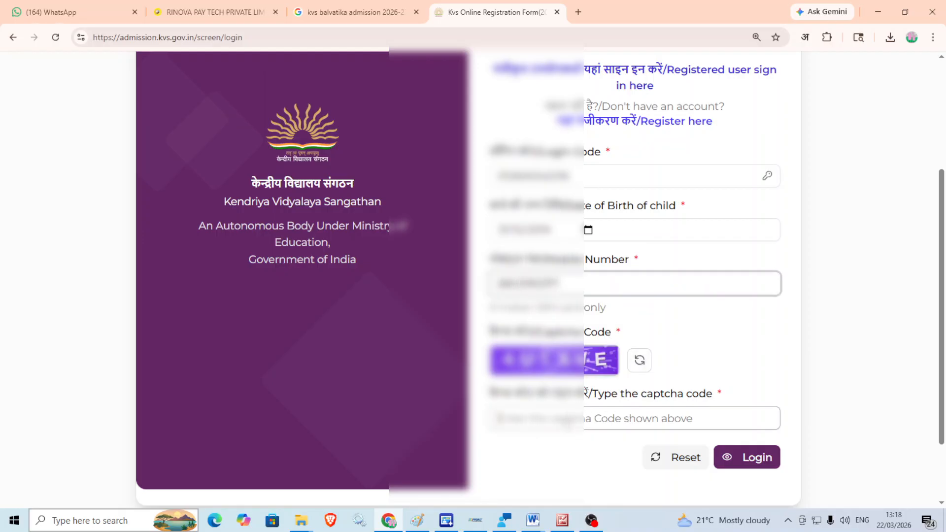
text(4)
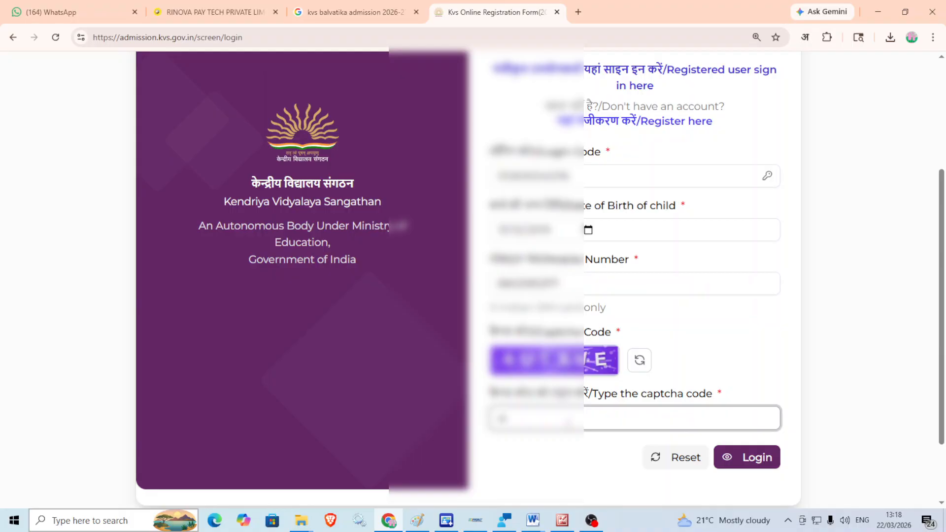
text(UC)
key(BackSpace)
text(C8VE)
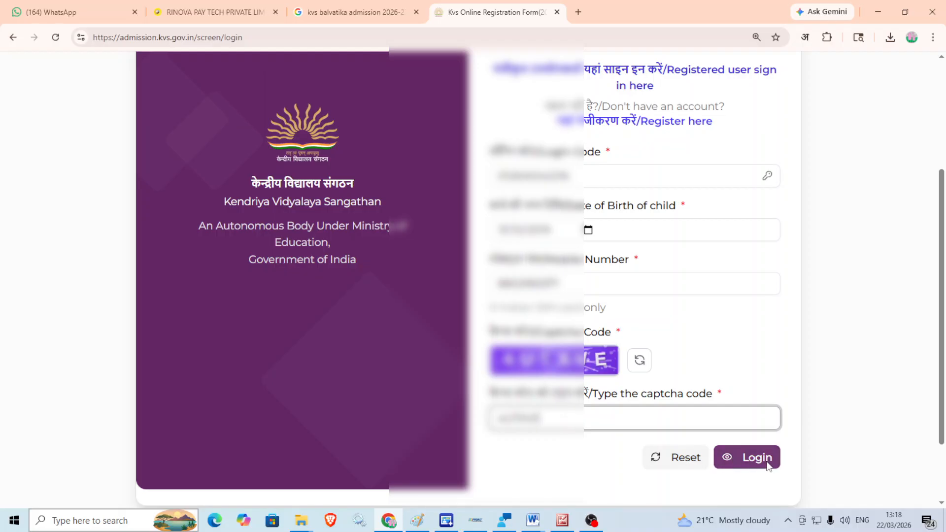
click(767, 465)
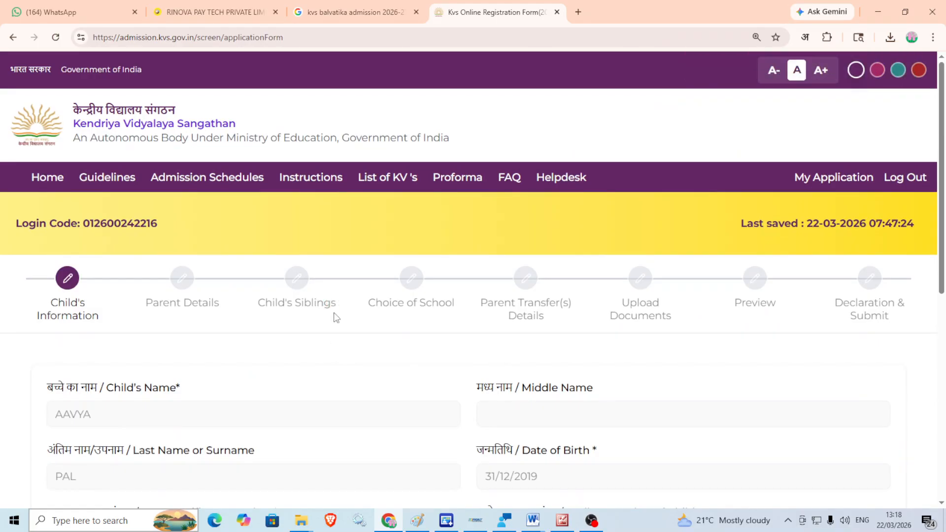
scroll(335, 321, down, 3)
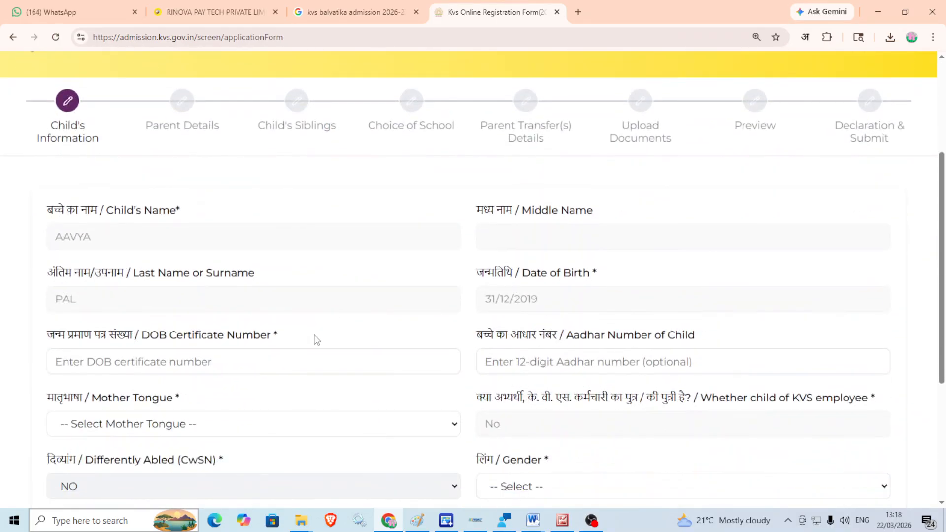
scroll(364, 429, up, 3)
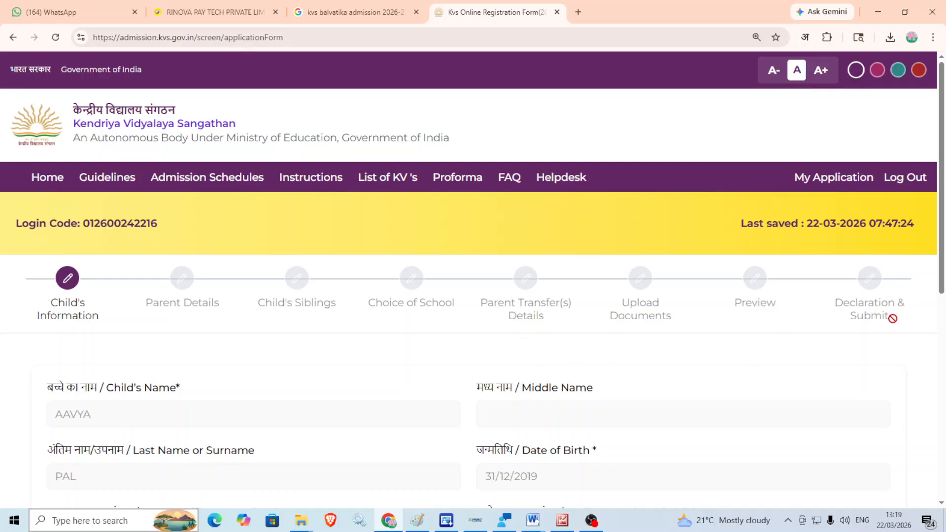
scroll(616, 349, down, 6)
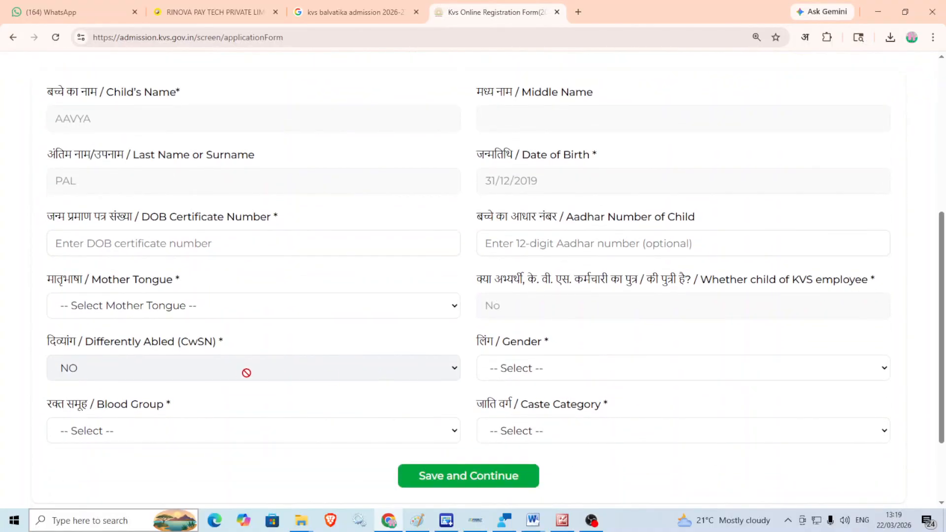
scroll(246, 373, down, 3)
scroll(205, 395, up, 7)
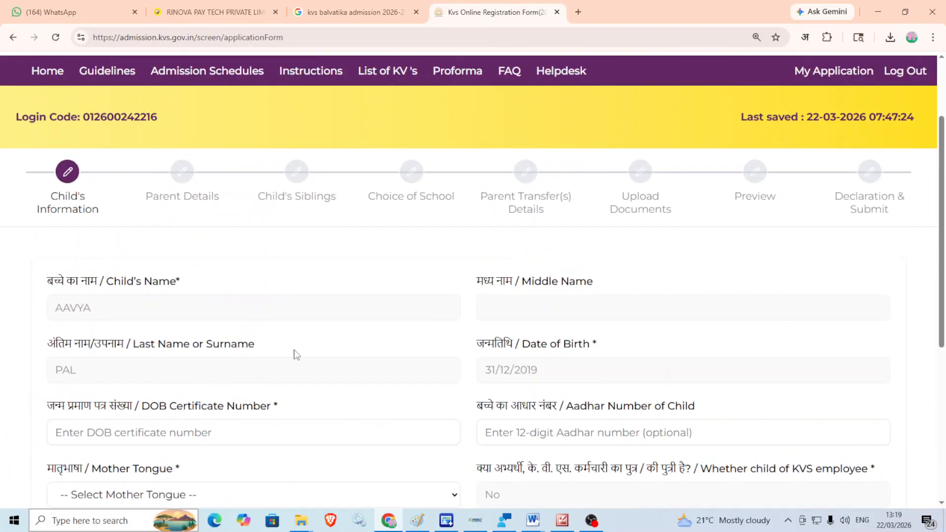
scroll(296, 354, down, 2)
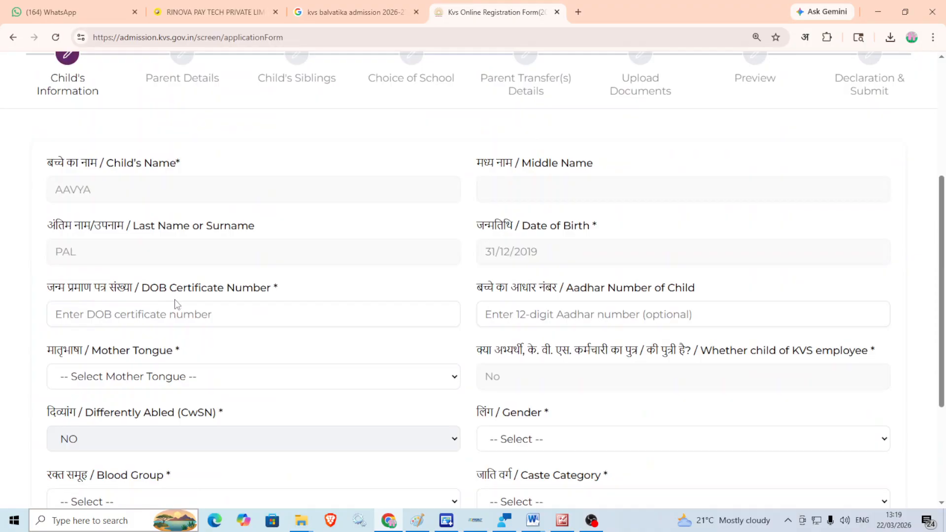
click(166, 318)
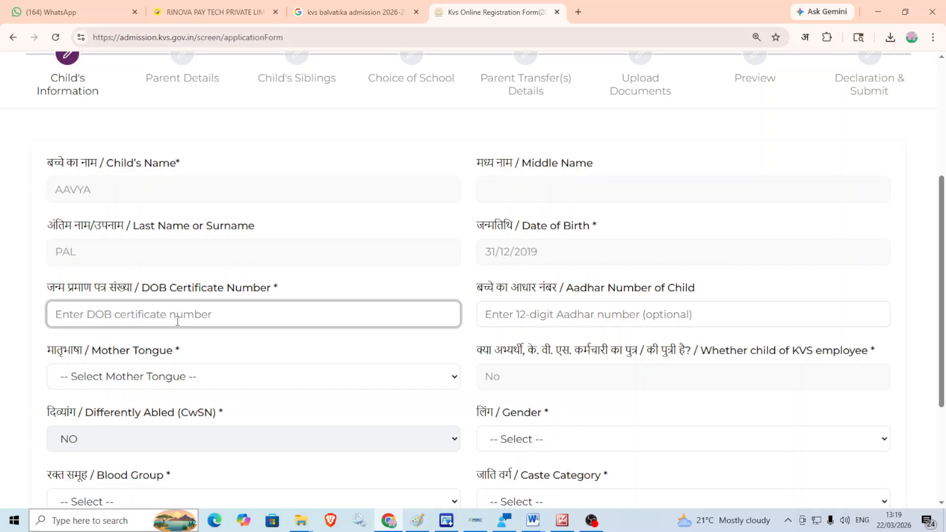
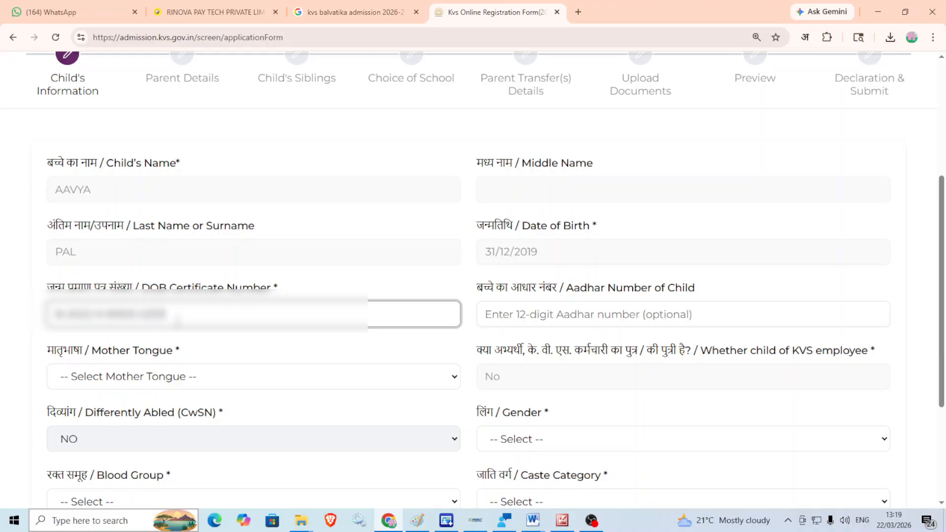
- Type the child's birth certificate number into the DOB Certificate Number field
click(20, 316)
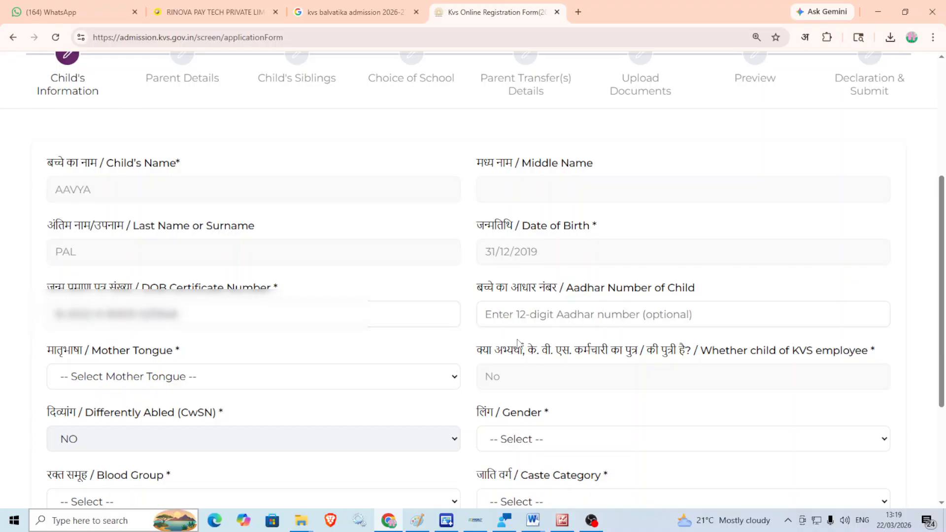
click(540, 312)
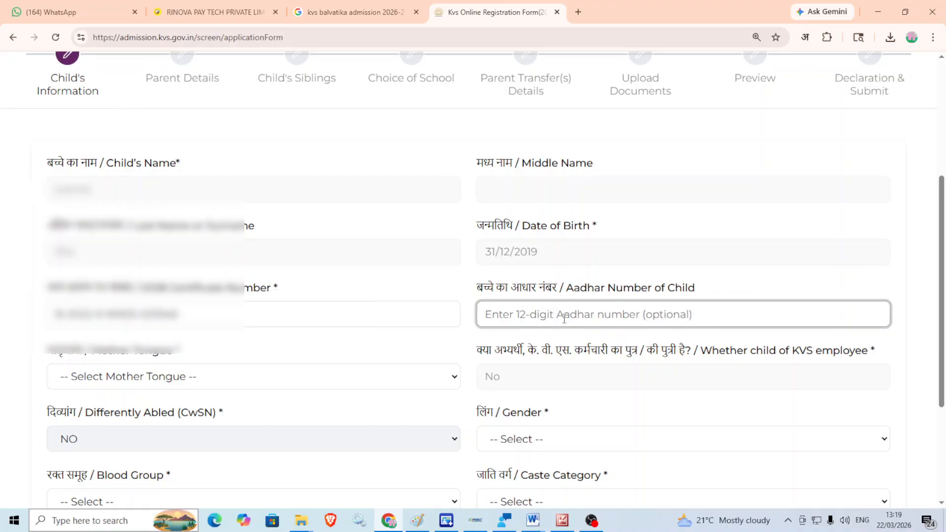
scroll(580, 317, down, 1)
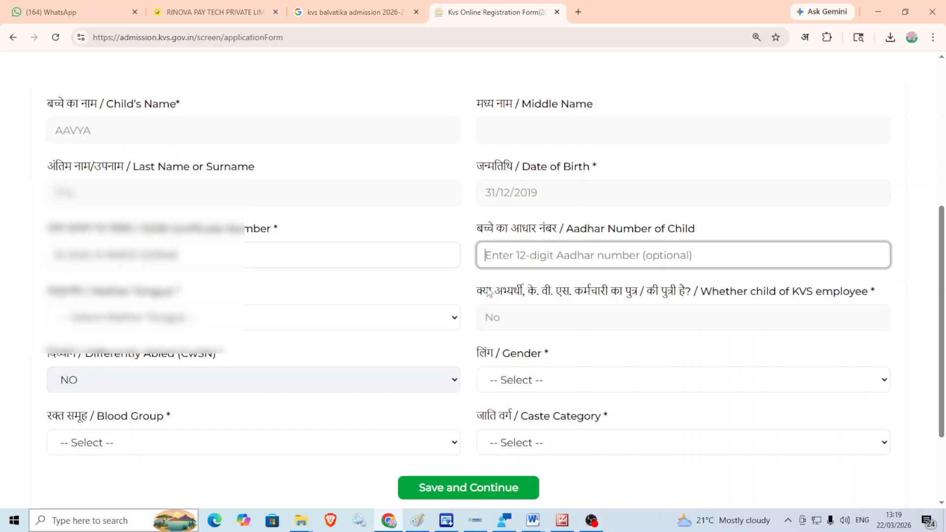
scroll(127, 308, down, 1)
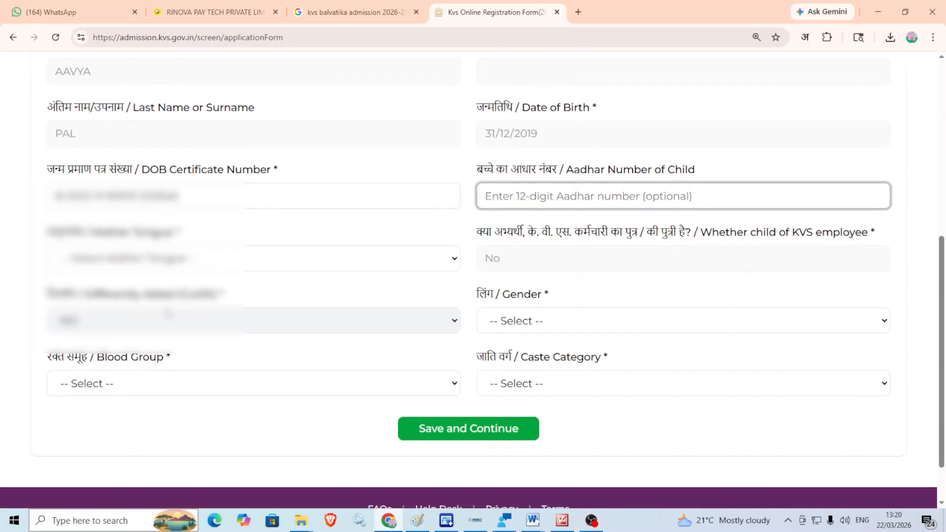
click(117, 269)
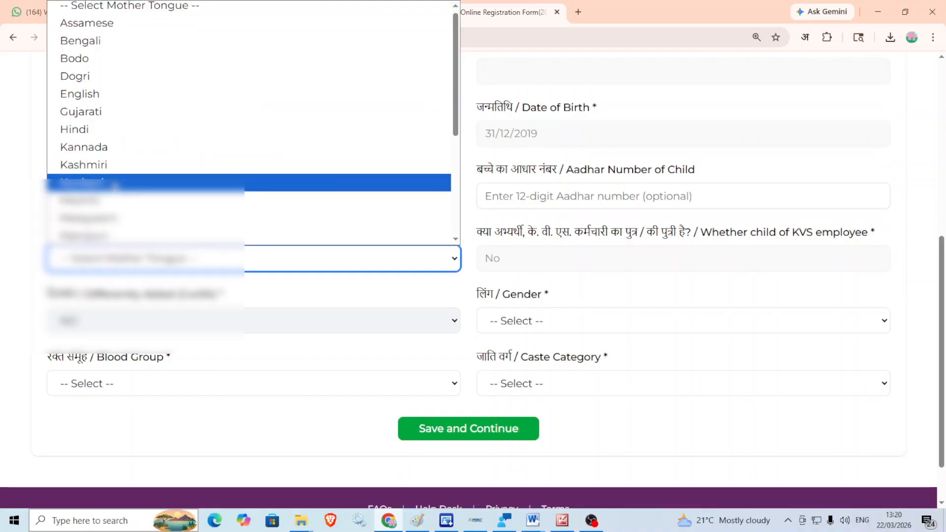
- Set the child's mother tongue to Hindi, gender to Female and blood group to B+
click(110, 134)
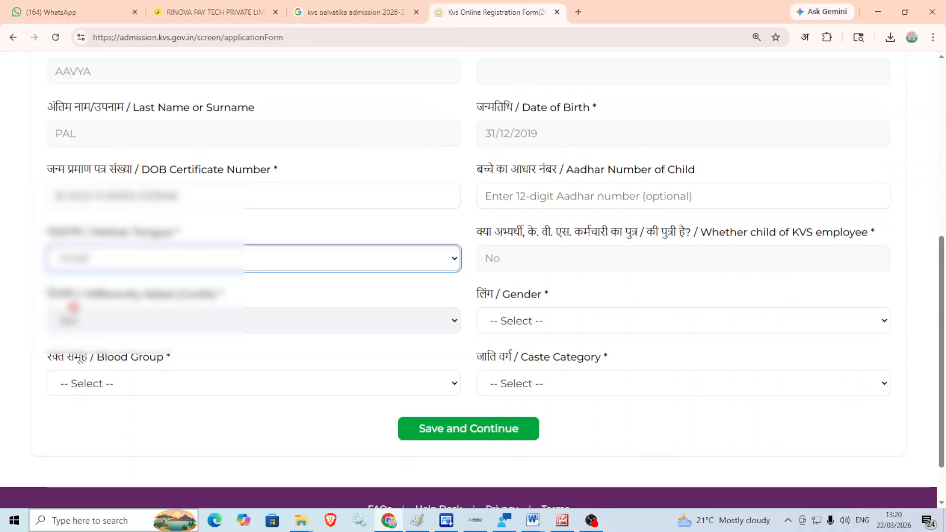
click(517, 321)
click(514, 377)
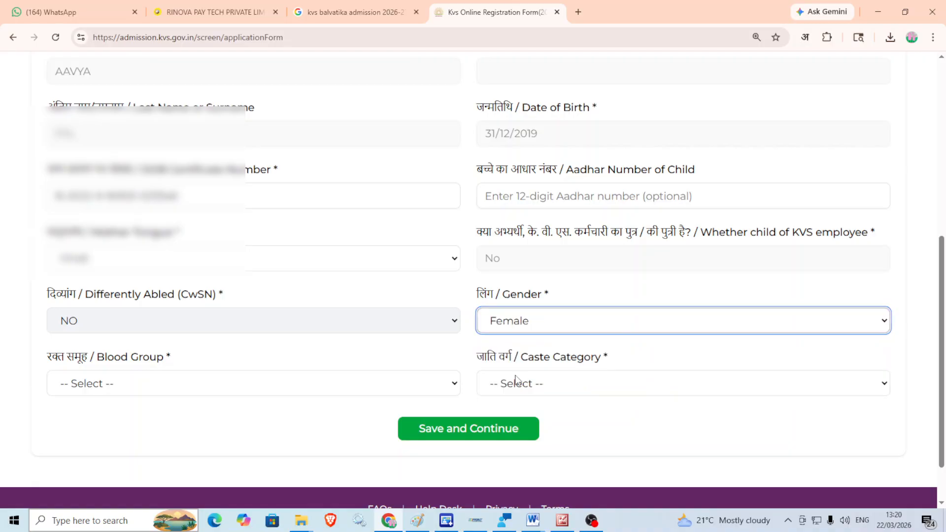
scroll(493, 340, down, 1)
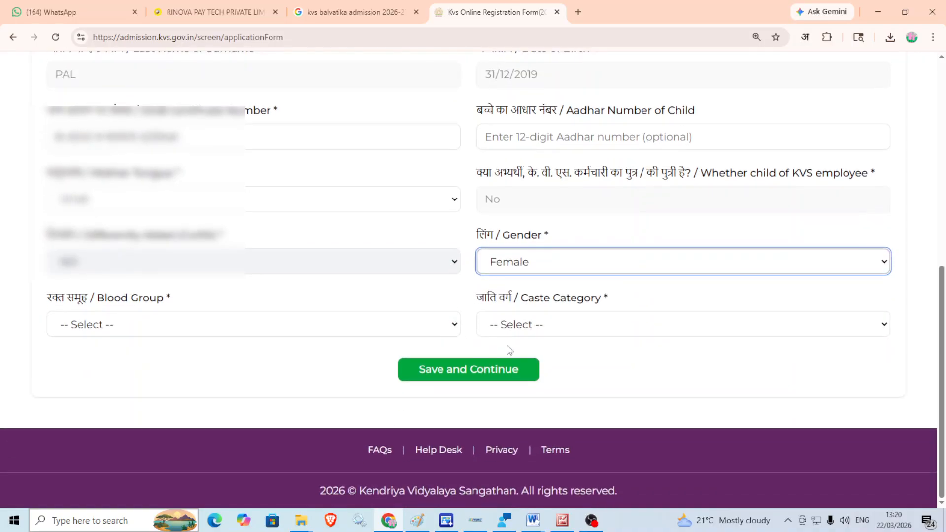
click(103, 324)
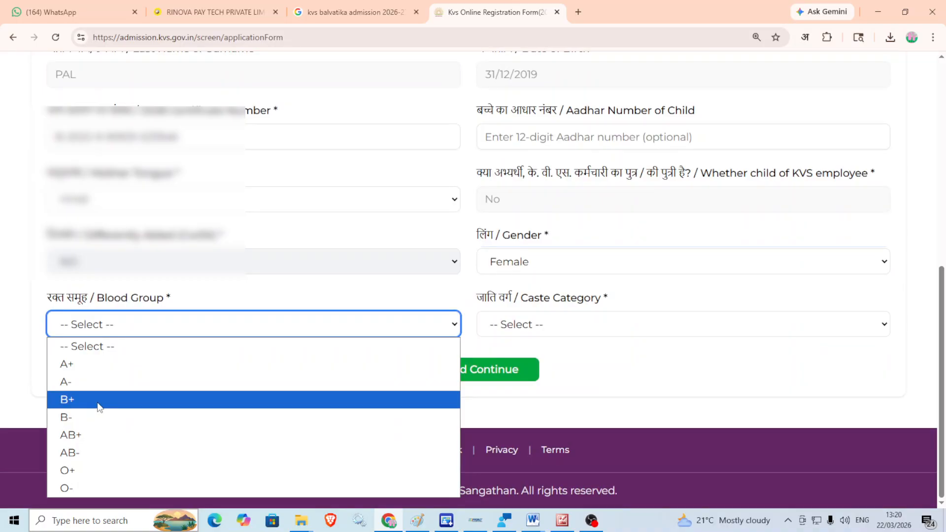
click(98, 407)
click(102, 330)
click(101, 327)
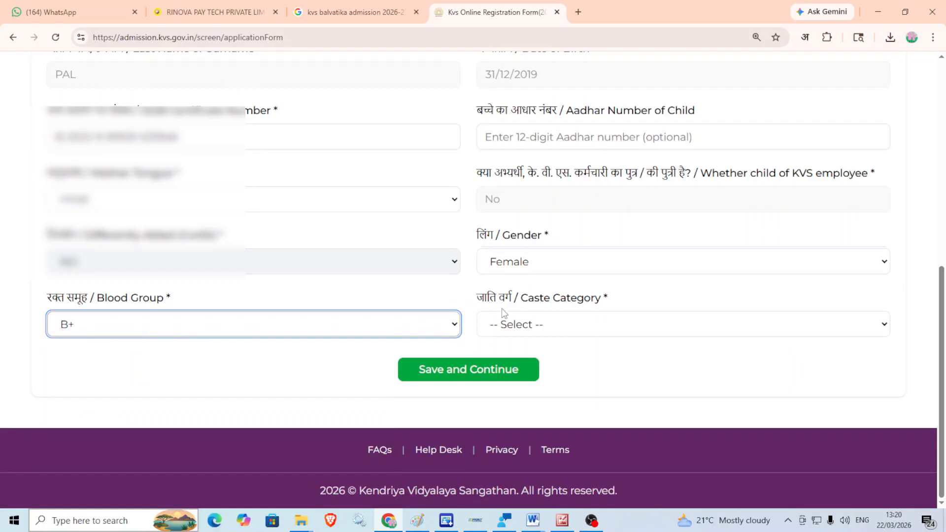
click(306, 328)
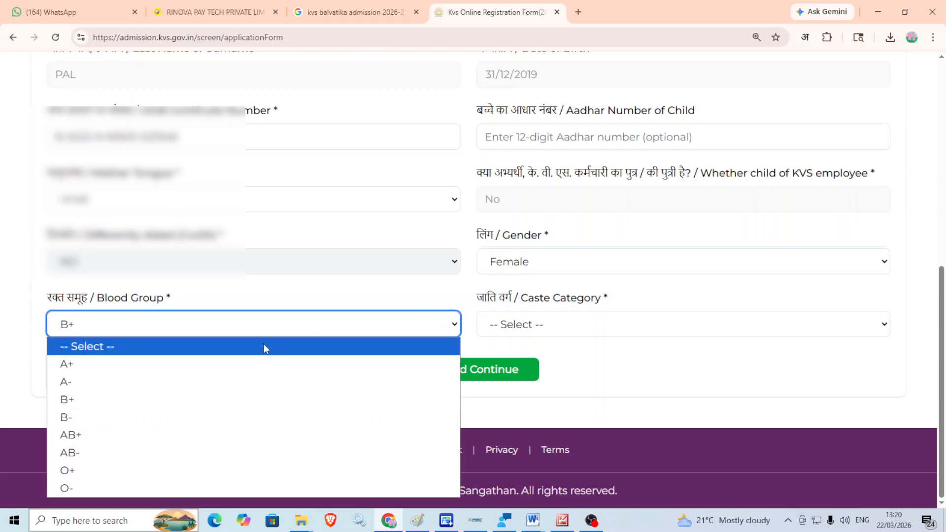
click(212, 399)
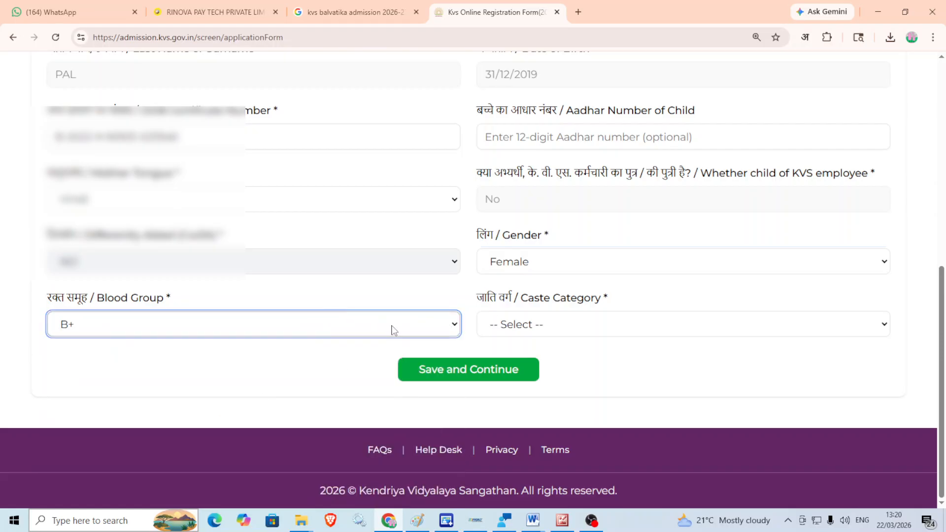
- Set the caste category to OBC
click(526, 328)
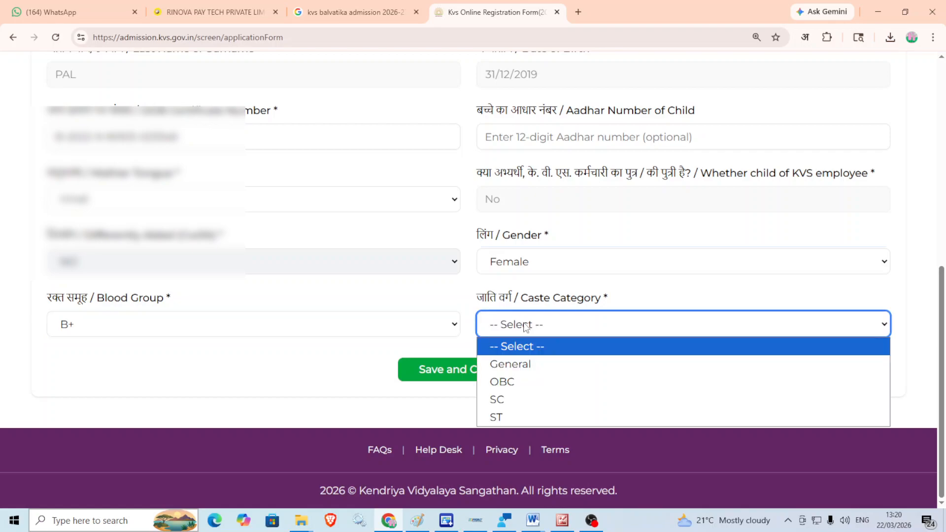
click(543, 333)
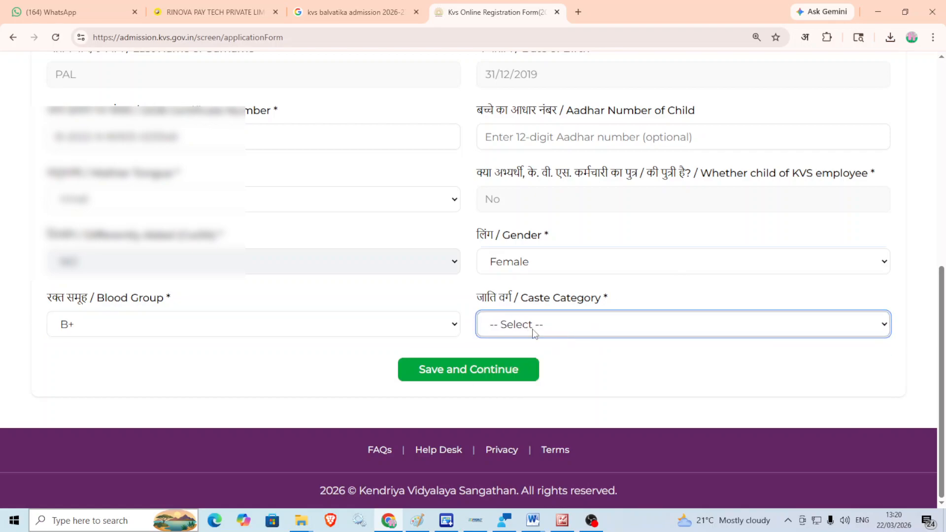
click(532, 329)
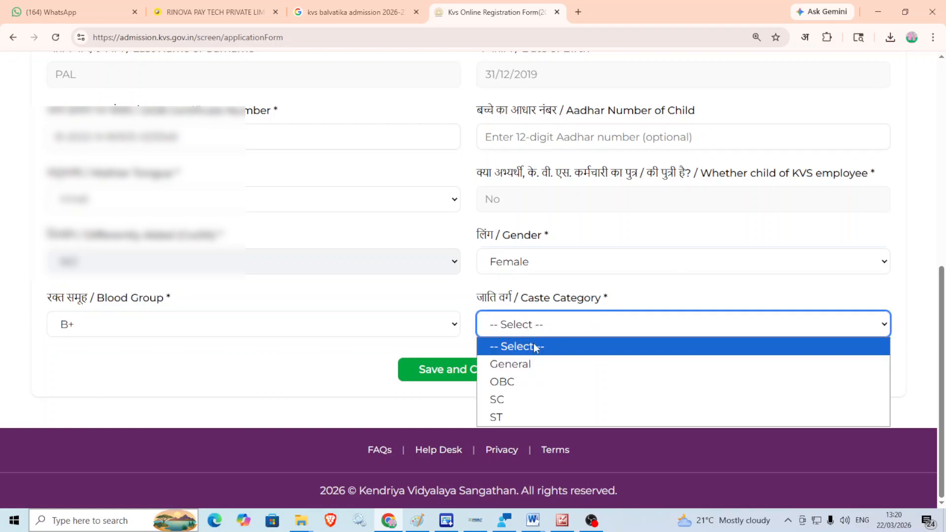
click(529, 385)
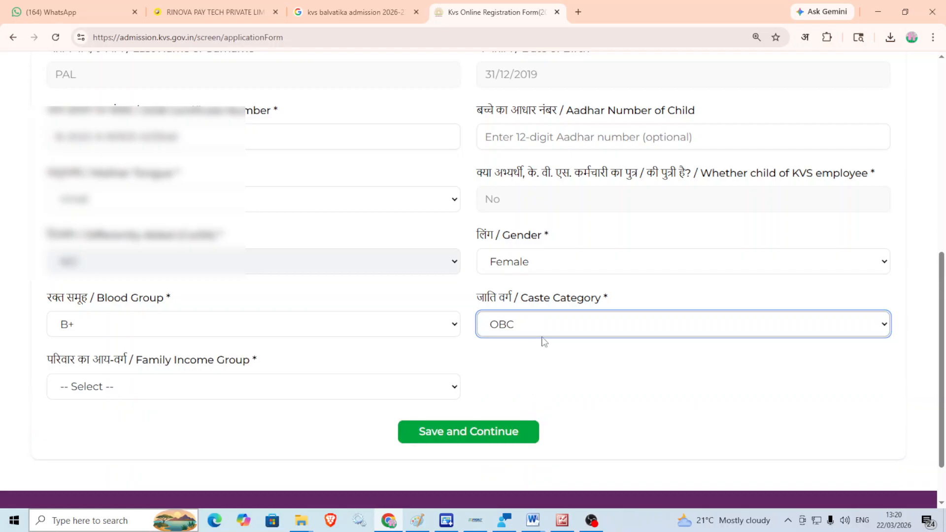
click(143, 388)
- Choose OBC Non-Creamy Layer as the family income group
scroll(167, 377, down, 2)
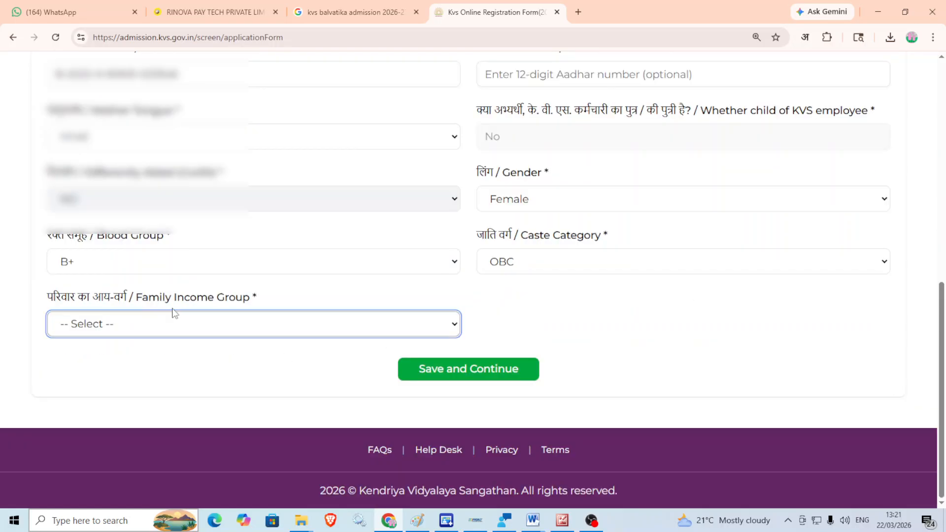
click(143, 326)
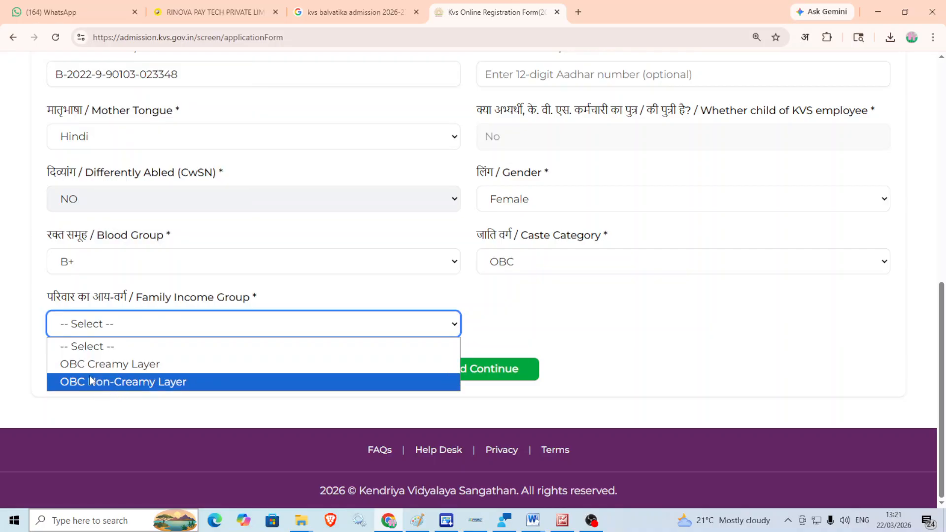
click(101, 385)
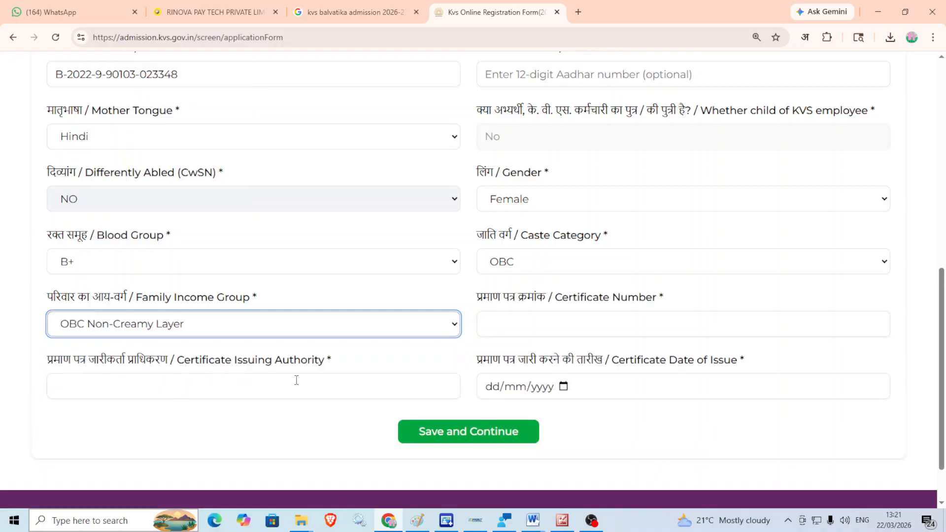
- Enter the caste certificate number, issuing authority GHAZIABAD and a February 2026 issue date
click(695, 318)
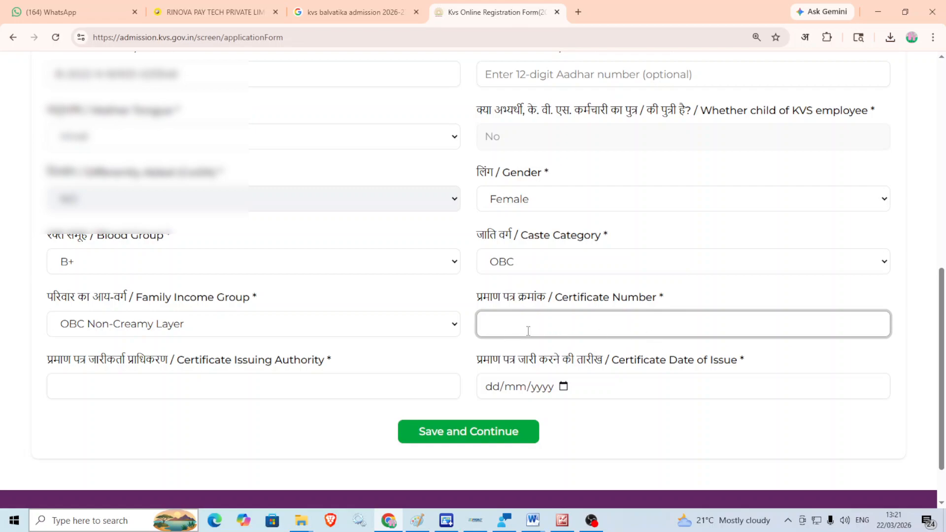
scroll(529, 328, down, 2)
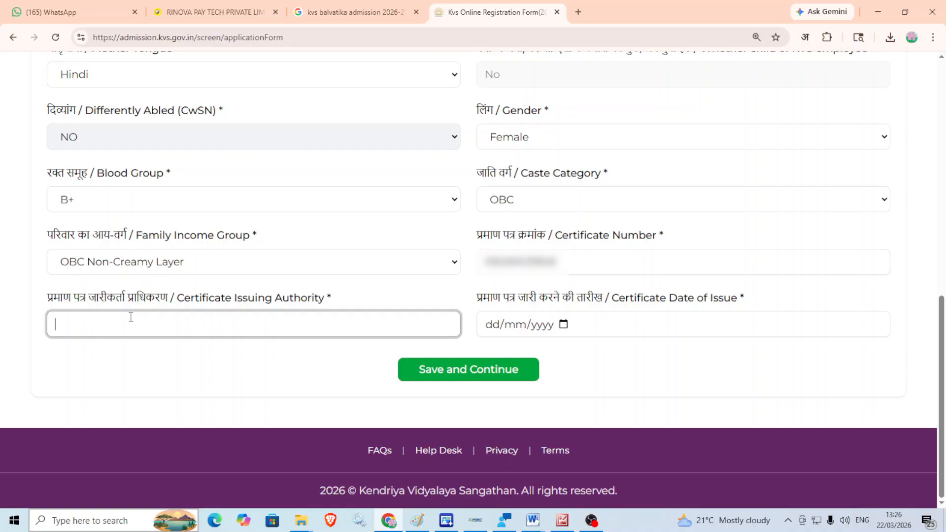
text(GHAZIABAD)
key(Tab)
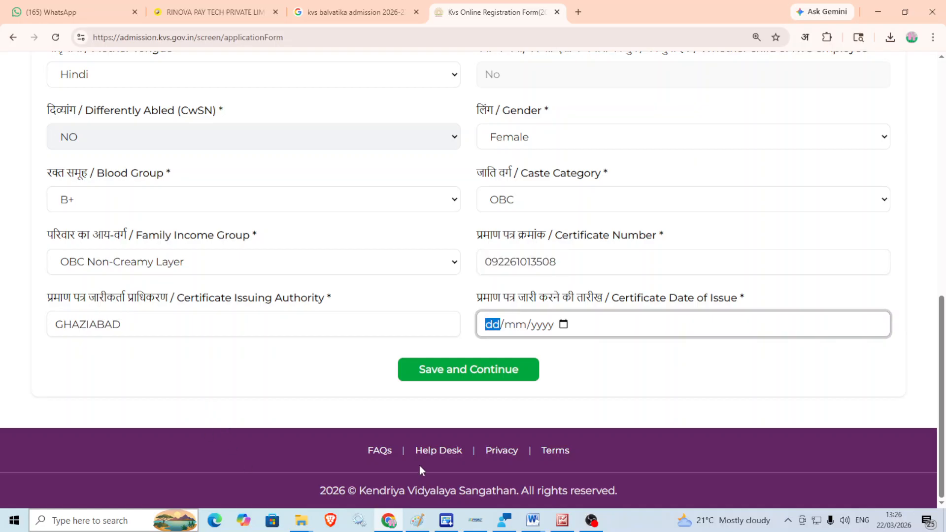
click(563, 323)
click(581, 143)
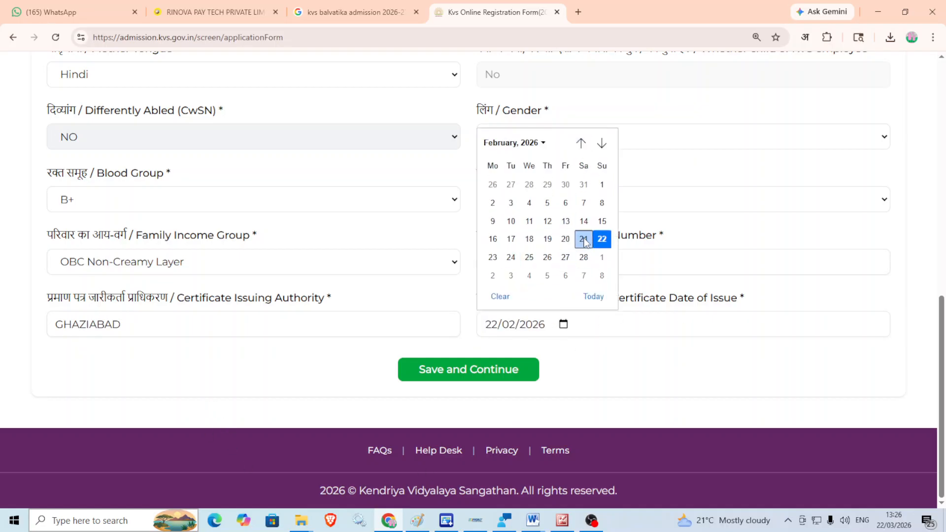
click(547, 239)
click(492, 377)
- Save the child's information and continue to Parent Details
scroll(465, 332, up, 5)
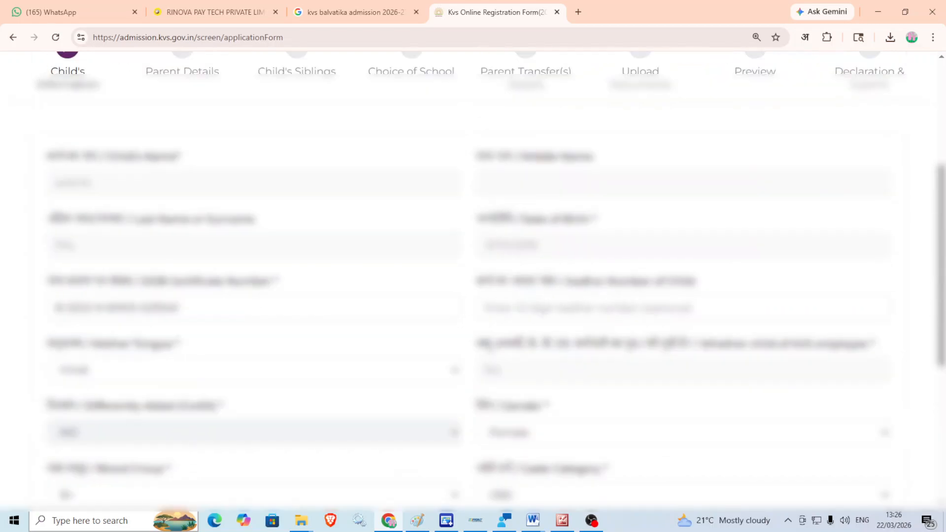
scroll(492, 276, up, 4)
scroll(473, 269, down, 6)
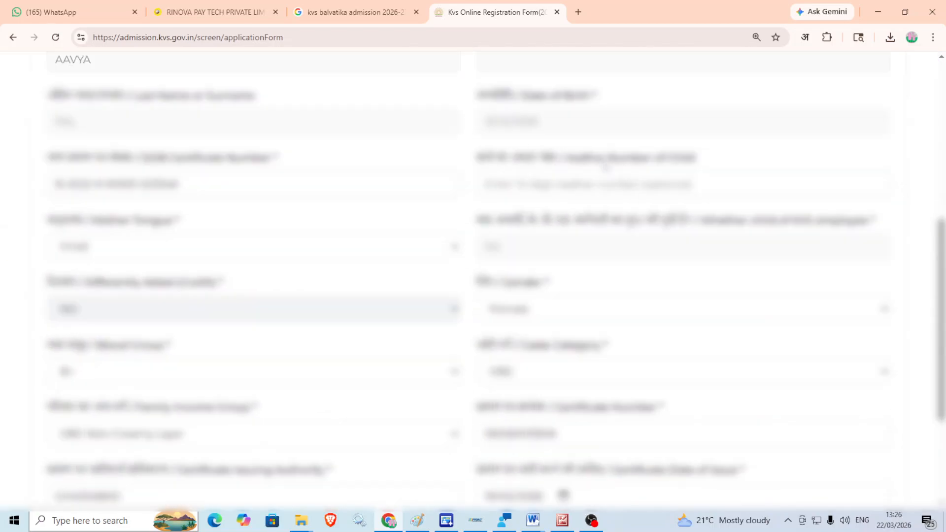
scroll(541, 292, down, 3)
click(471, 375)
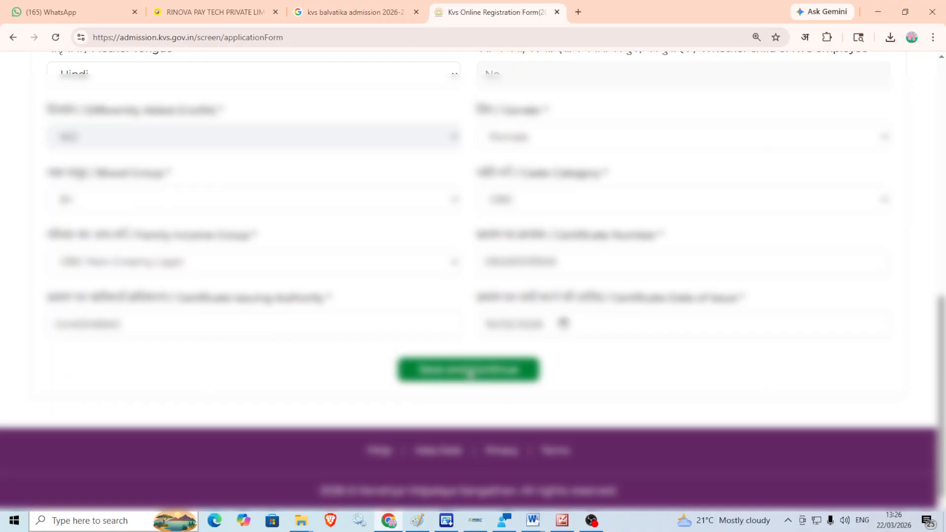
scroll(439, 308, down, 3)
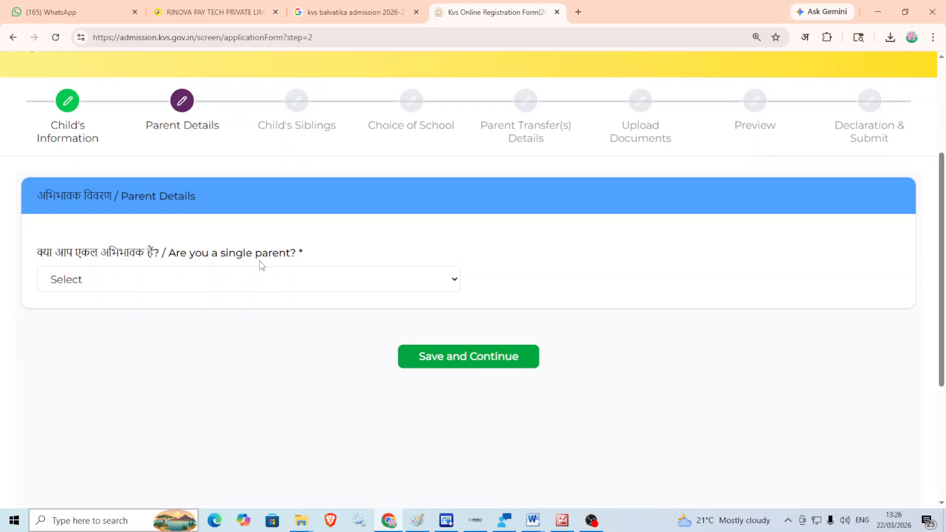
- Answer the single-parent question No after briefly selecting Yes
click(126, 284)
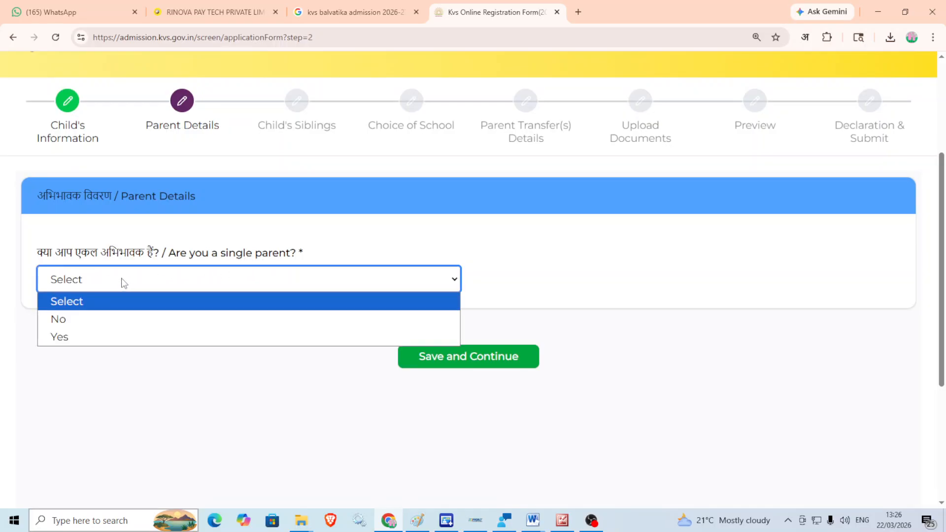
click(117, 337)
click(522, 279)
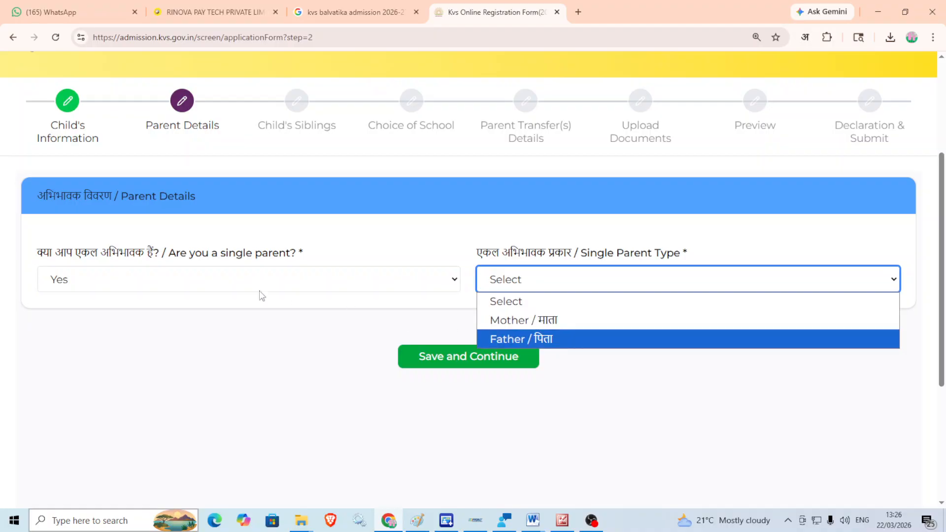
click(195, 279)
click(134, 317)
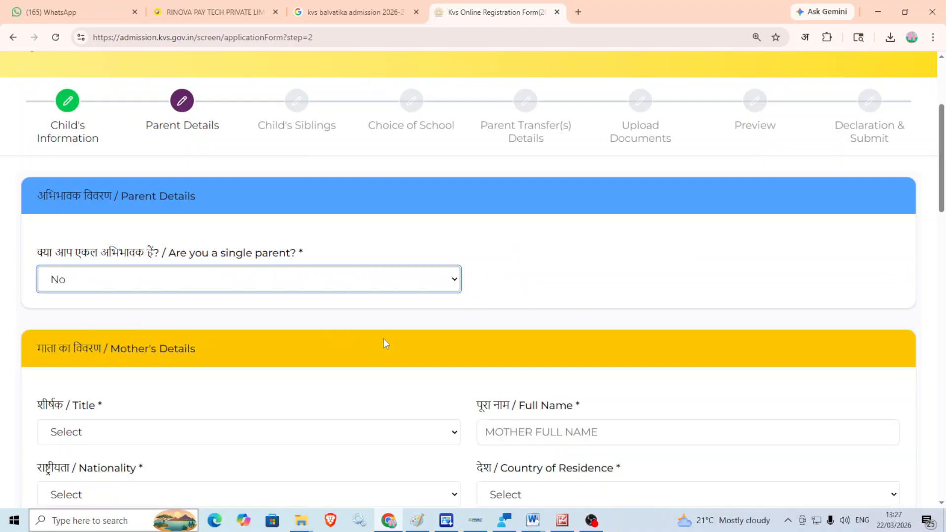
scroll(175, 312, down, 5)
scroll(210, 298, up, 7)
scroll(213, 314, down, 3)
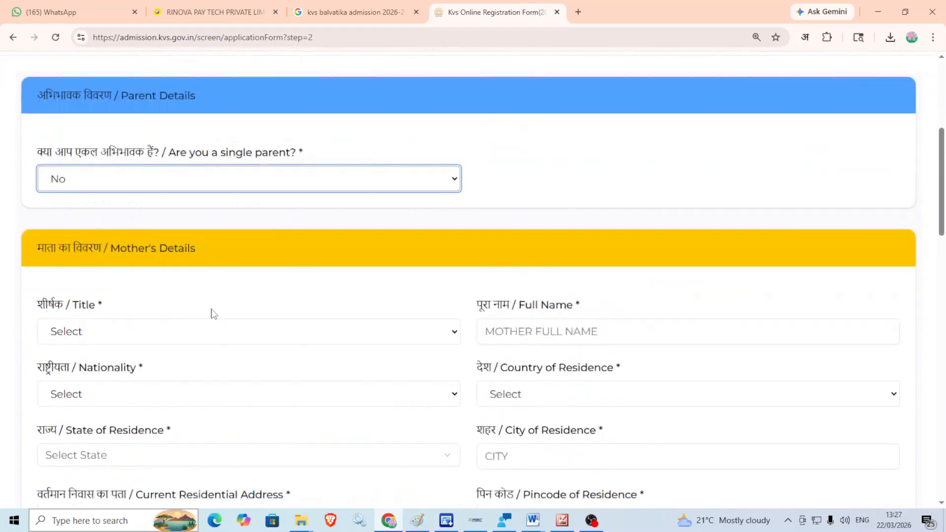
scroll(212, 315, down, 18)
scroll(209, 325, up, 12)
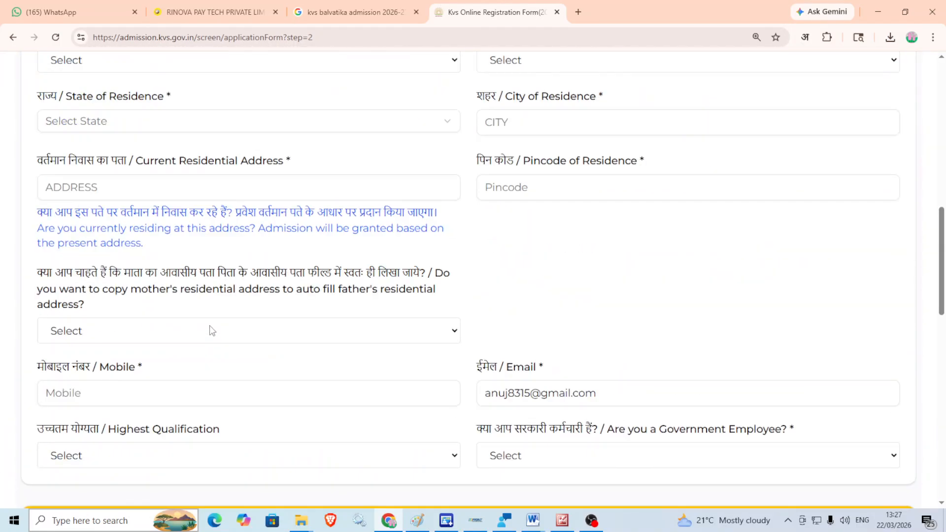
scroll(209, 325, up, 6)
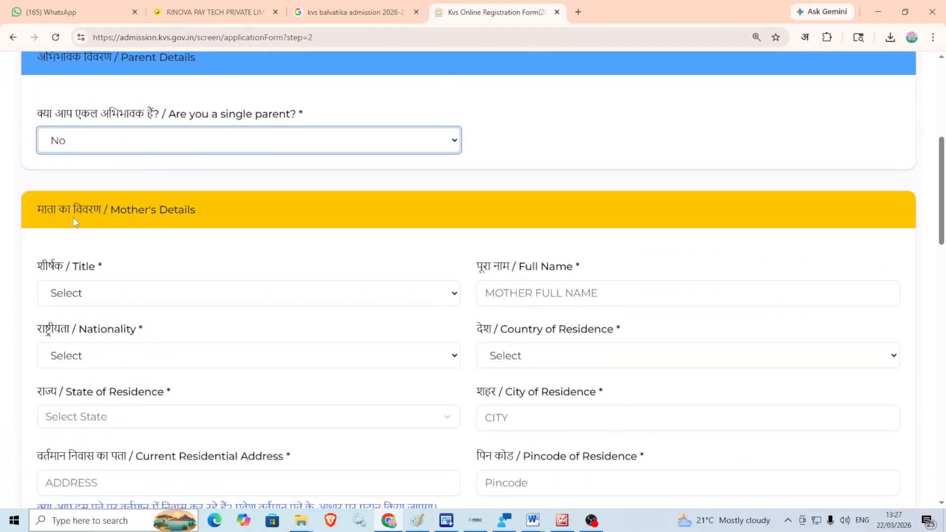
click(88, 293)
- Choose the mother's title and enter her full name
click(101, 335)
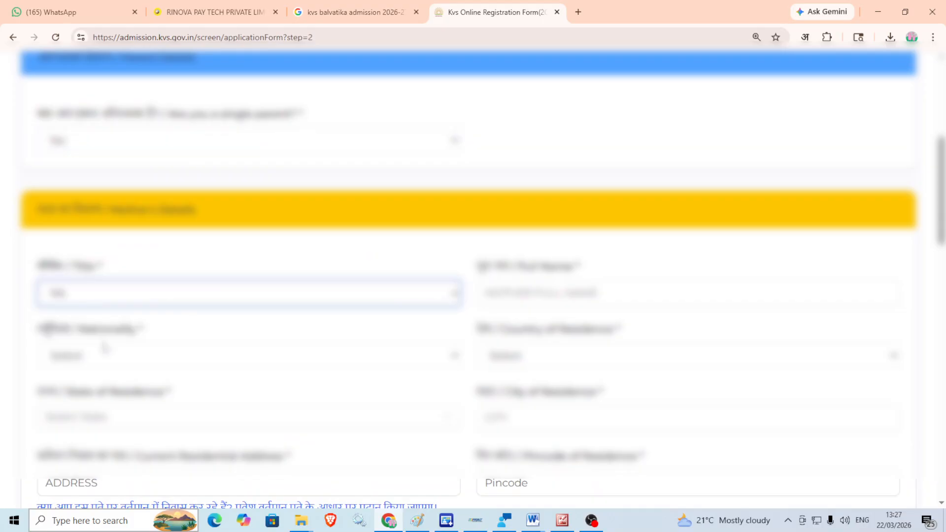
click(261, 296)
click(257, 296)
click(525, 294)
text(XXXXXX)
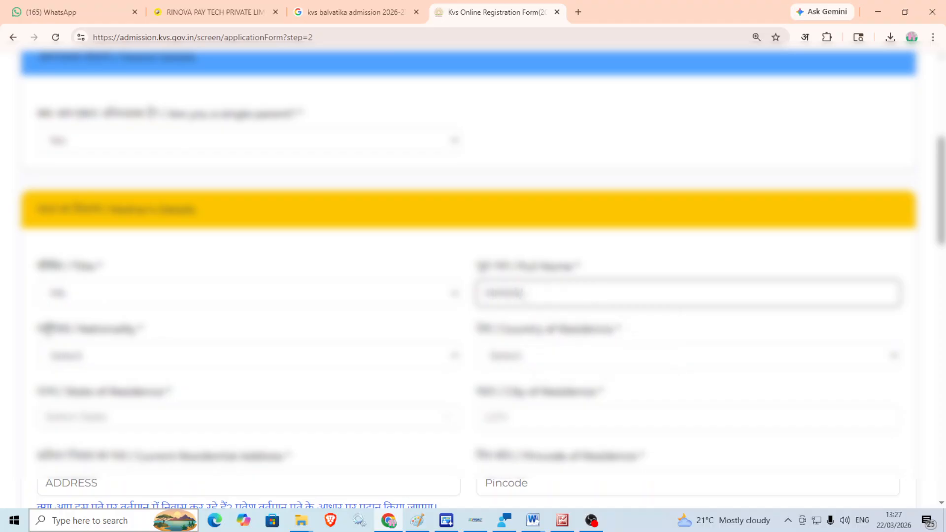
key(BackSpace)
key(BackSpace)
text(XX)
key(Tab)
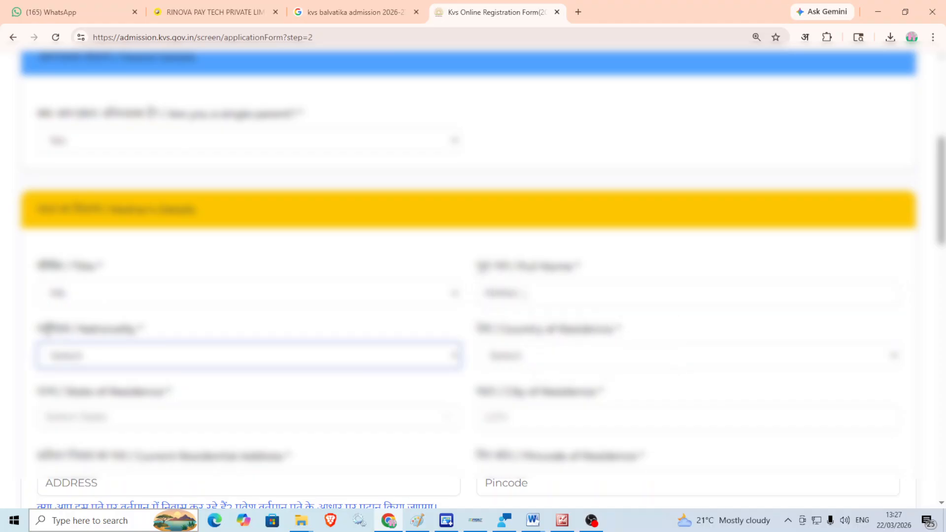
- Set the mother's nationality and country, state Uttar Pradesh and city Lucknow
click(154, 359)
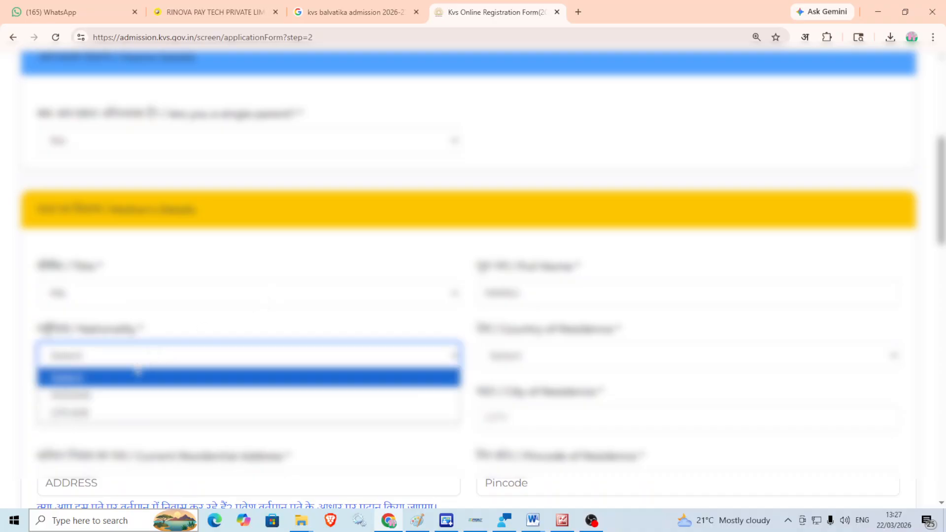
click(134, 396)
scroll(517, 266, down, 3)
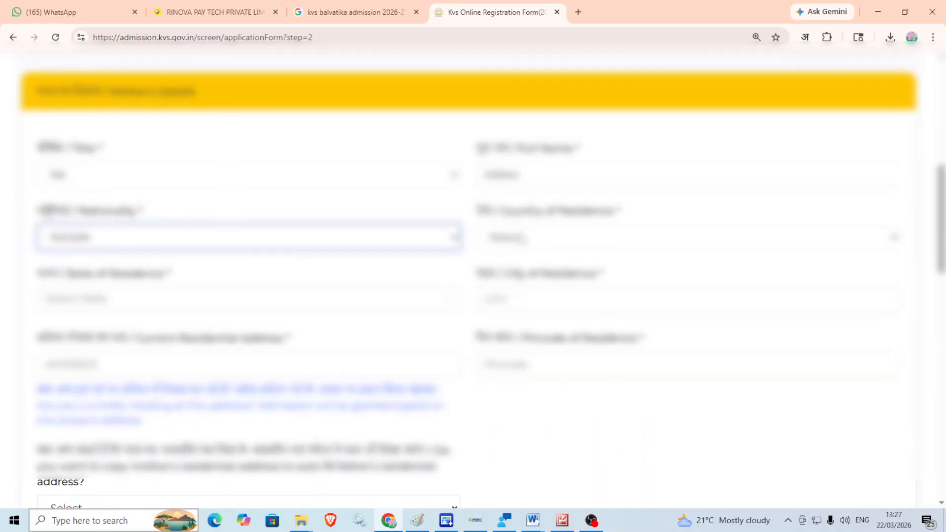
click(517, 241)
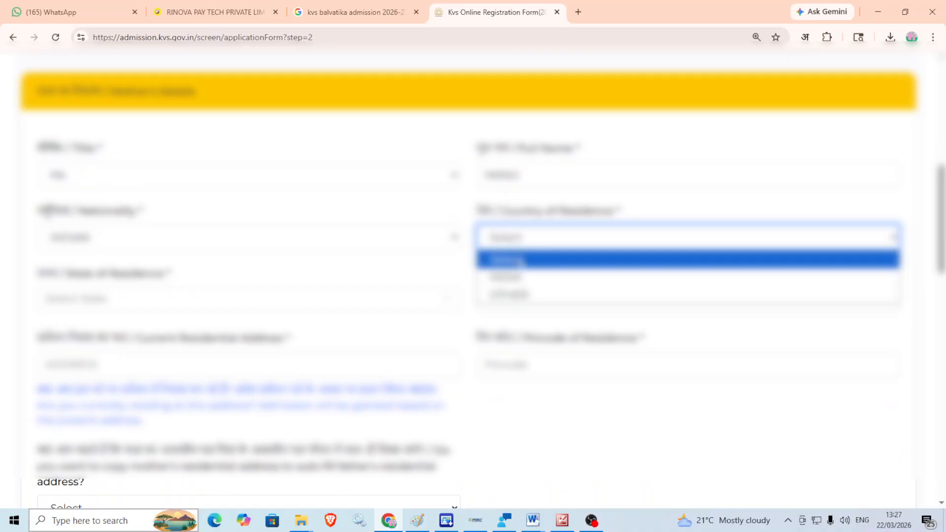
click(523, 274)
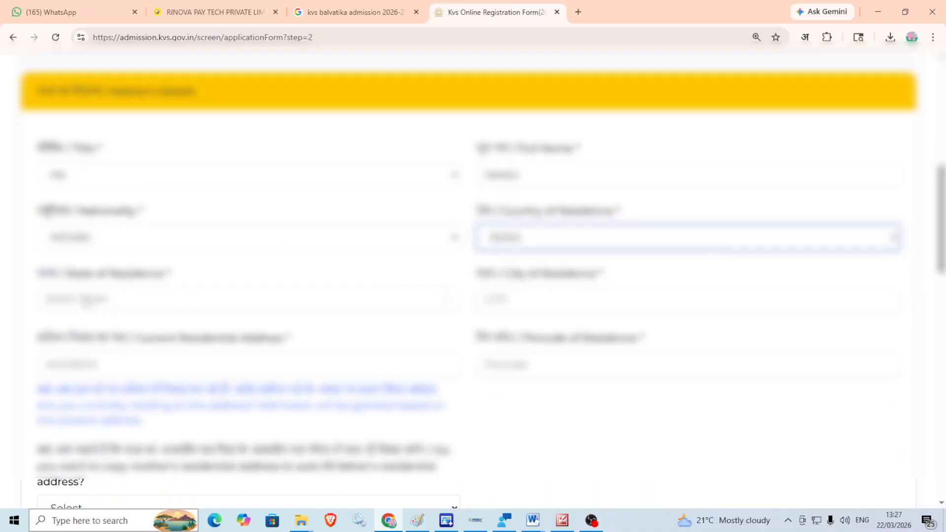
click(86, 302)
key(u)
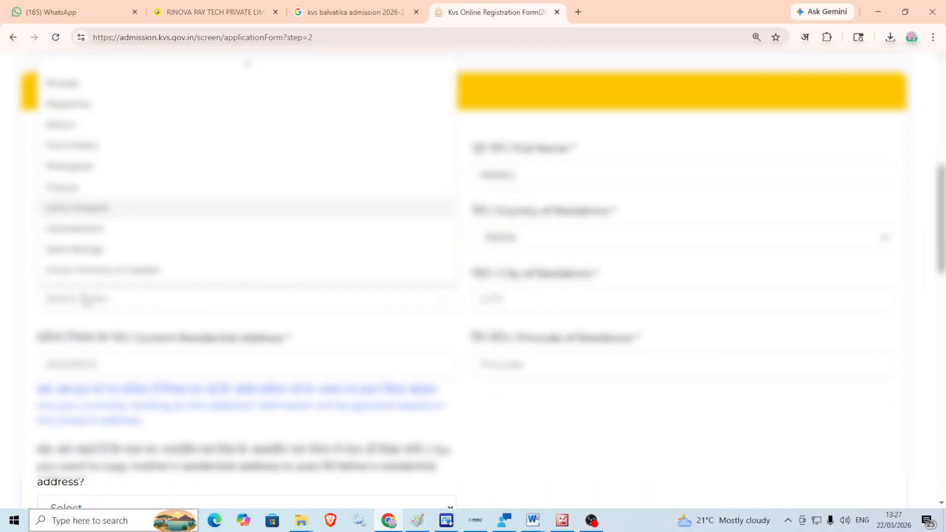
key(Return)
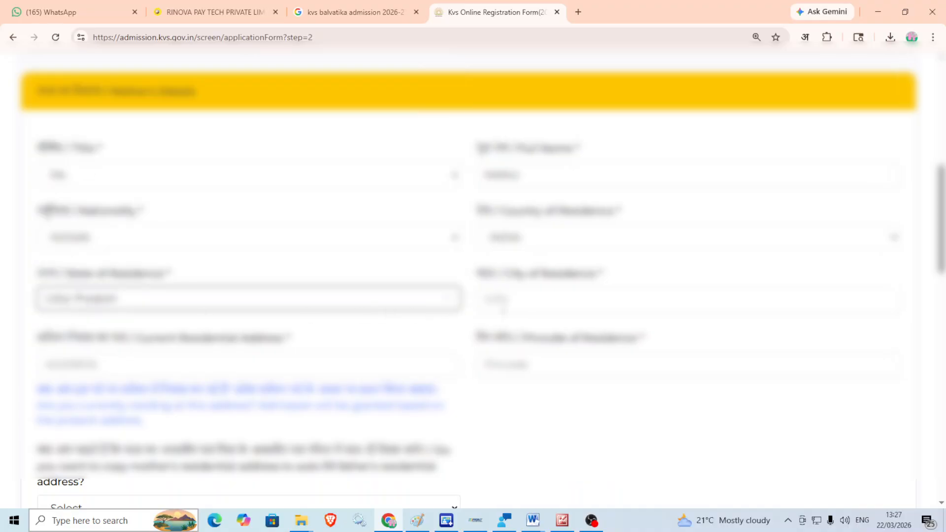
click(515, 309)
text(Lucknow)
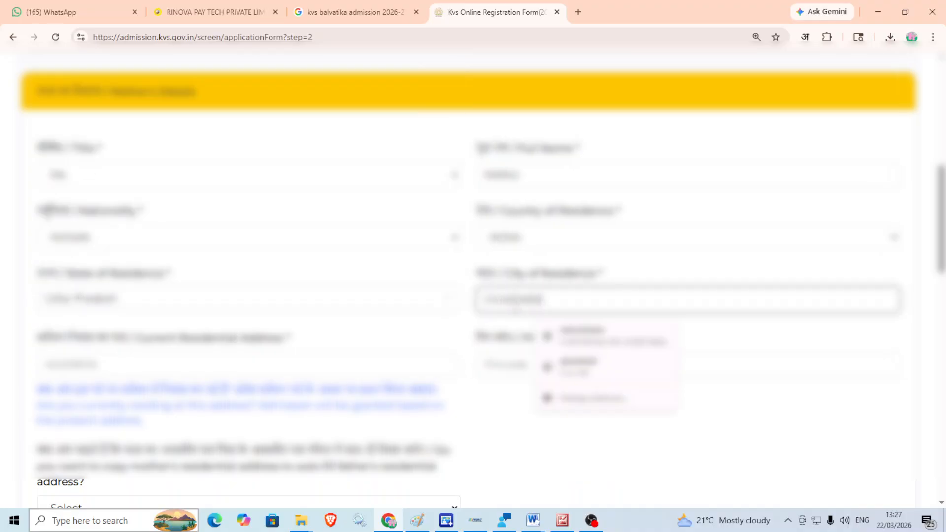
key(Tab)
- Enter the mother's current residential address and pincode
scroll(361, 282, down, 2)
click(344, 248)
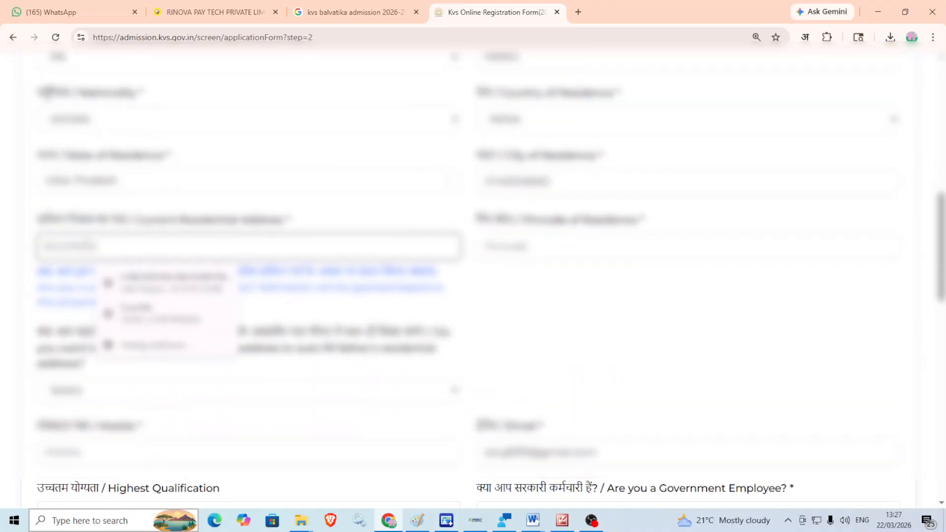
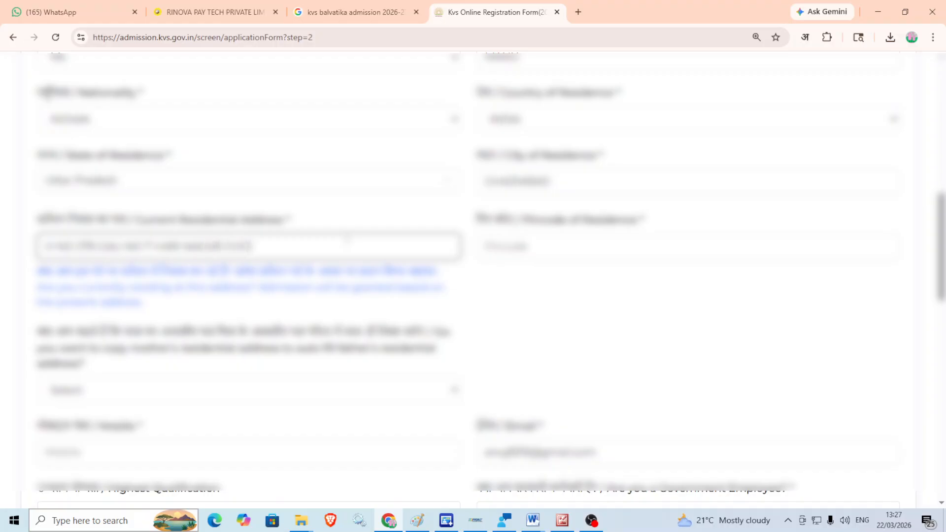
key(Tab)
text(20100)
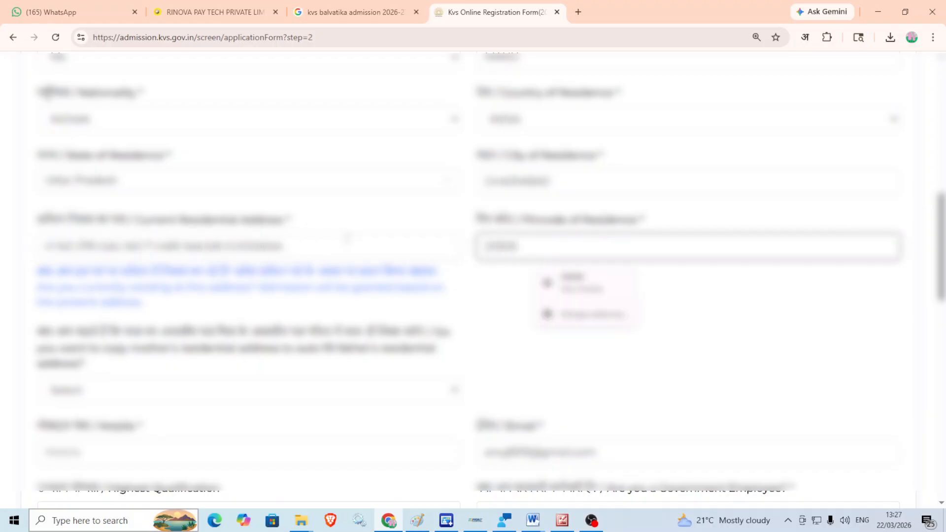
text(1)
key(Tab)
scroll(193, 327, down, 4)
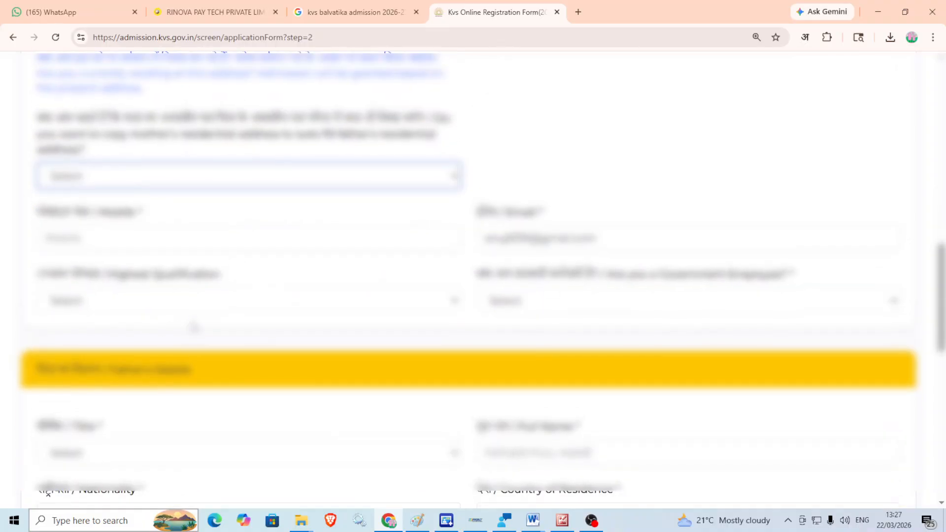
- Copy the address into this section with Yes and enter the mother's mobile number
scroll(194, 326, up, 2)
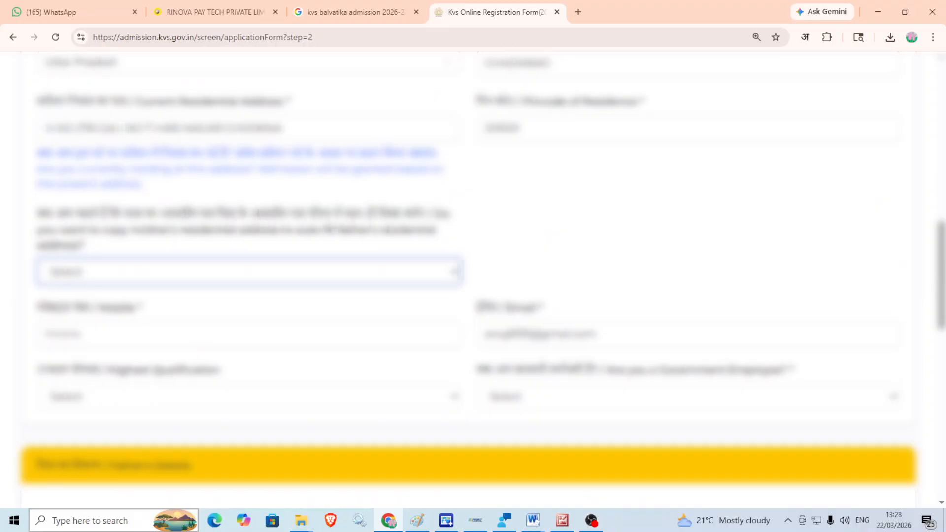
click(87, 273)
click(84, 314)
scroll(167, 334, down, 3)
scroll(168, 361, up, 3)
scroll(138, 300, down, 1)
click(89, 274)
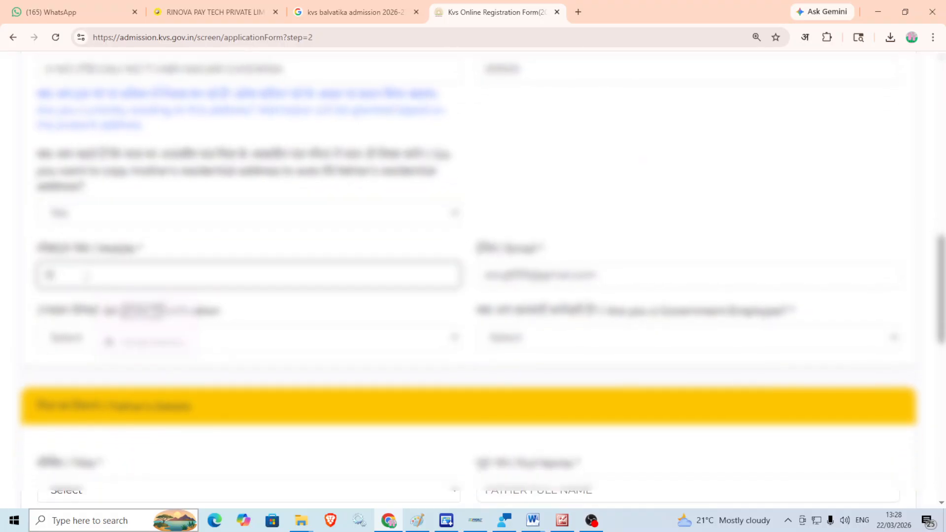
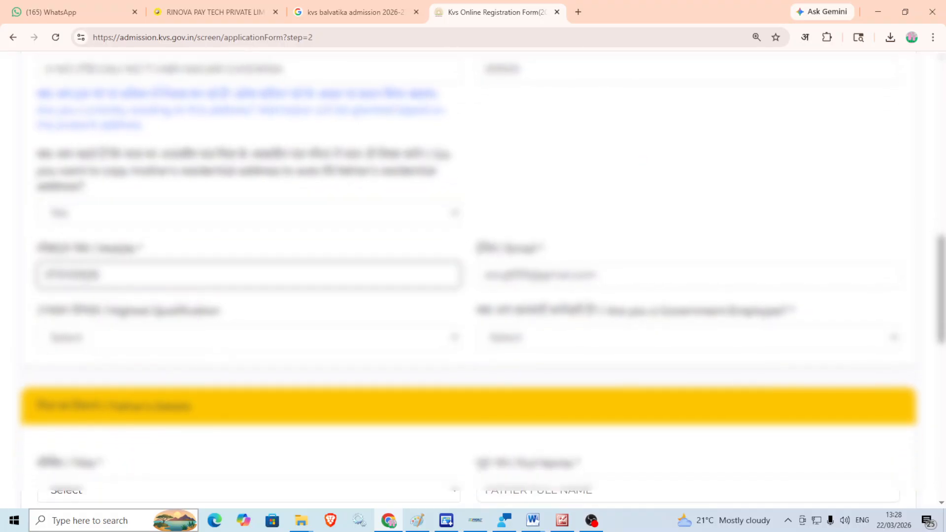
key(Tab)
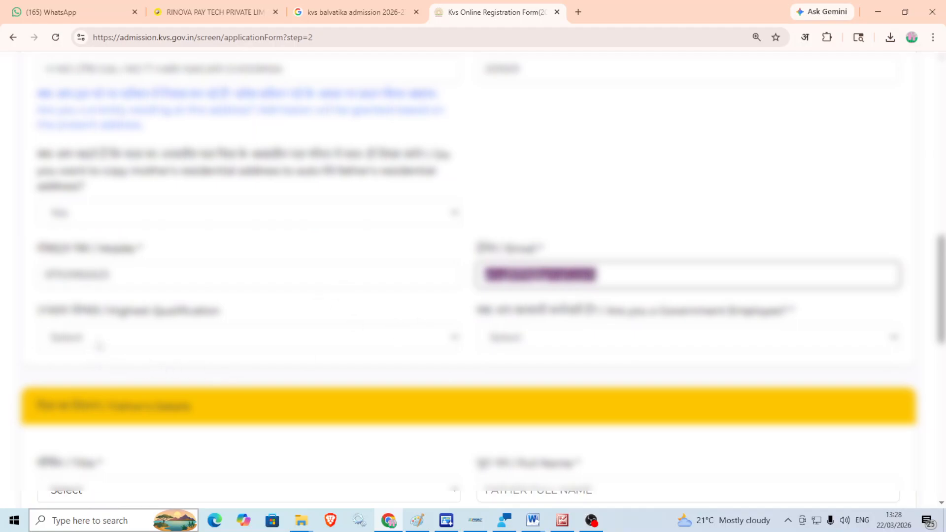
- Set the highest qualification to Graduate (Bachelor's Degree)
click(97, 344)
key(Down)
key(Down)
key(Down)
key(Down)
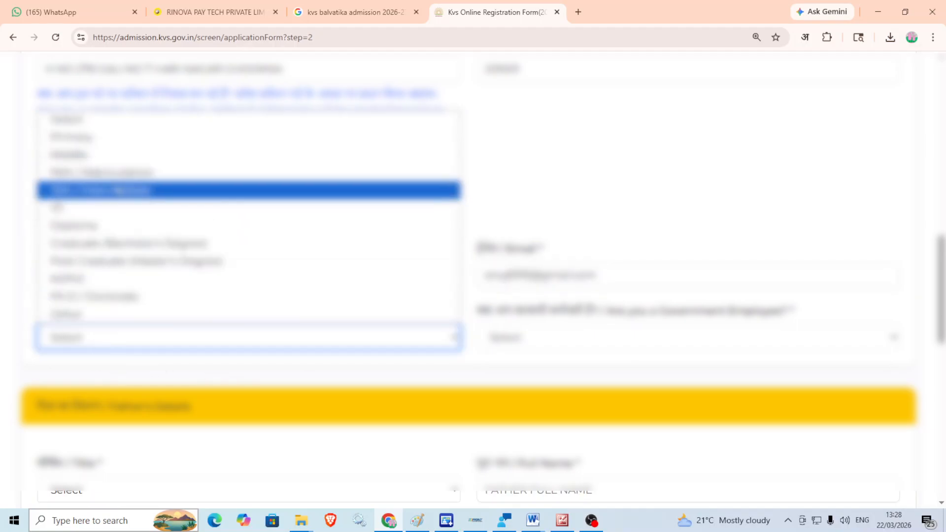
key(Return)
click(109, 345)
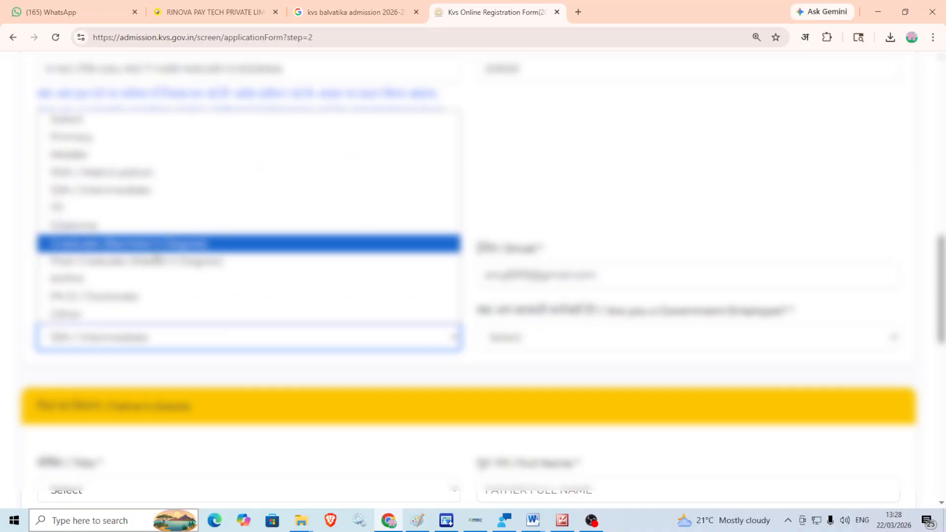
click(392, 246)
- Answer No to the government employee question
scroll(392, 259, down, 4)
click(499, 153)
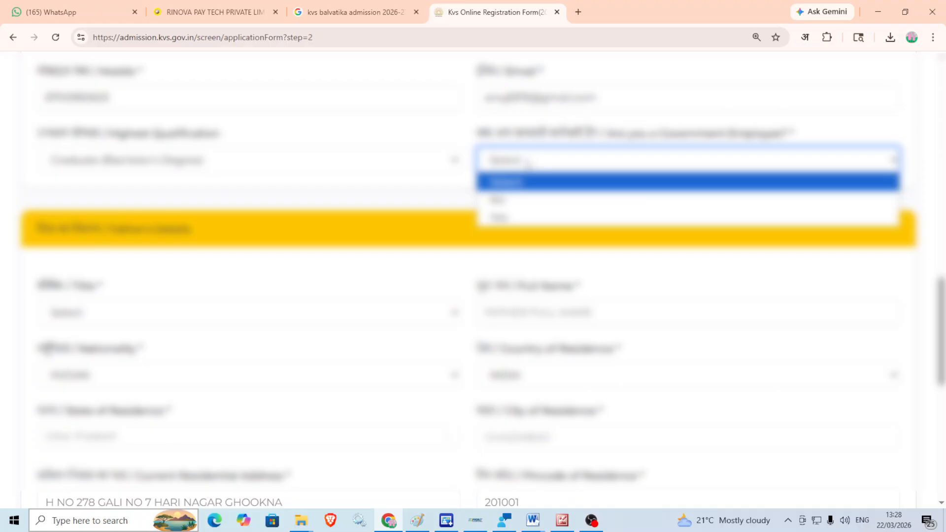
click(522, 200)
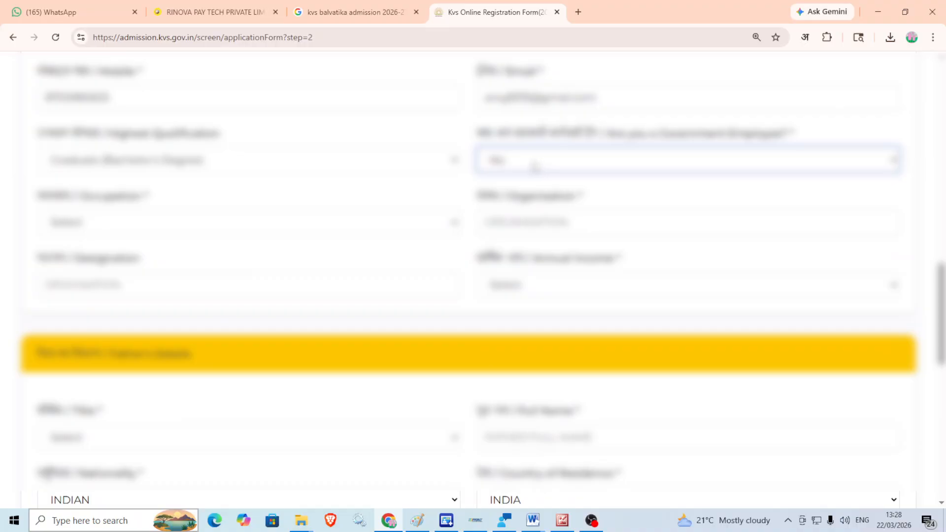
click(534, 167)
click(534, 167)
- Set the mother's occupation to Not Working
click(141, 226)
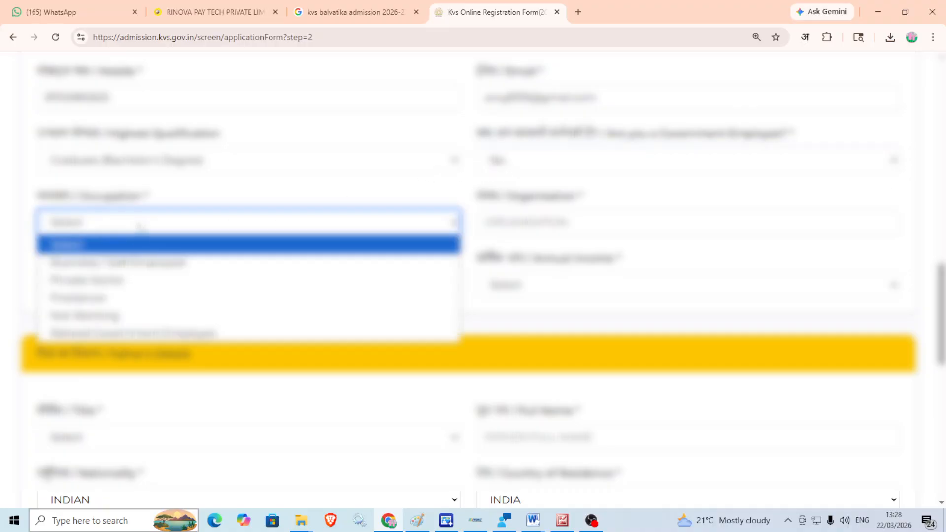
key(Down)
key(Down)
key(Down)
key(Down)
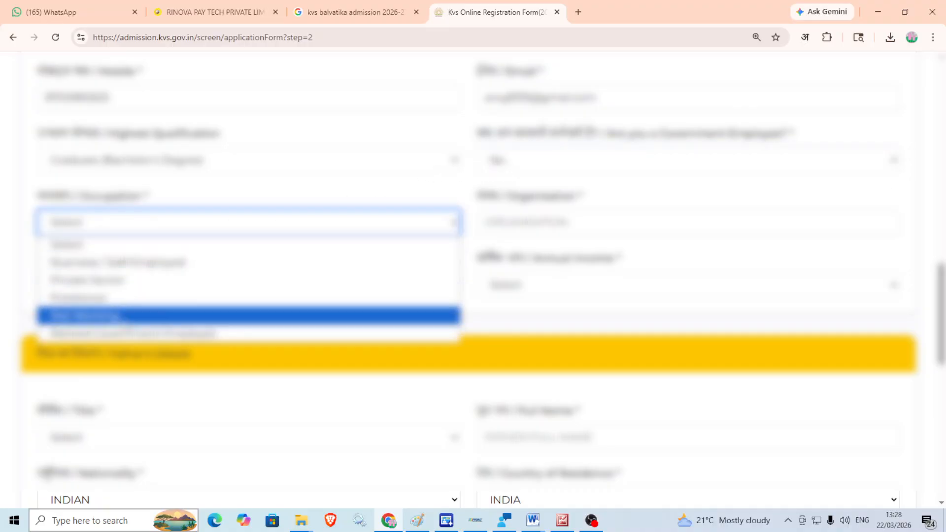
click(124, 317)
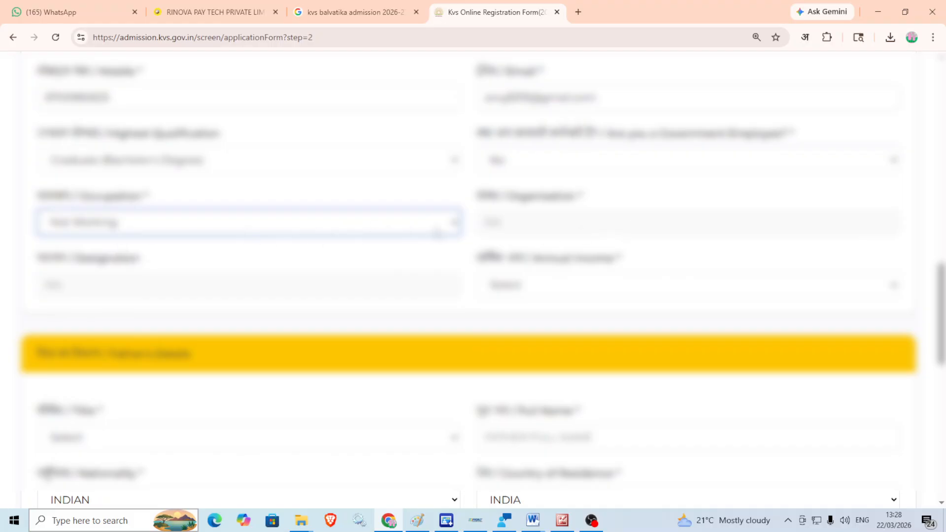
click(241, 228)
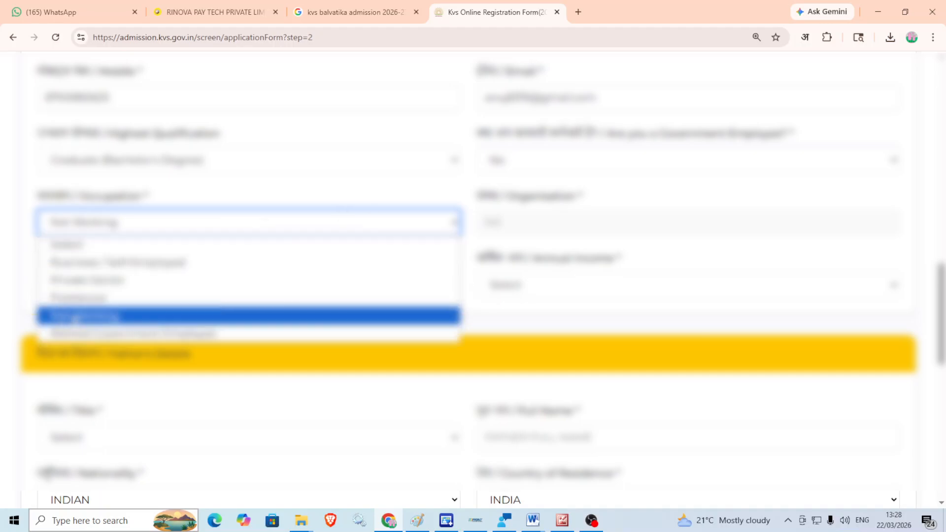
click(75, 315)
scroll(365, 249, down, 1)
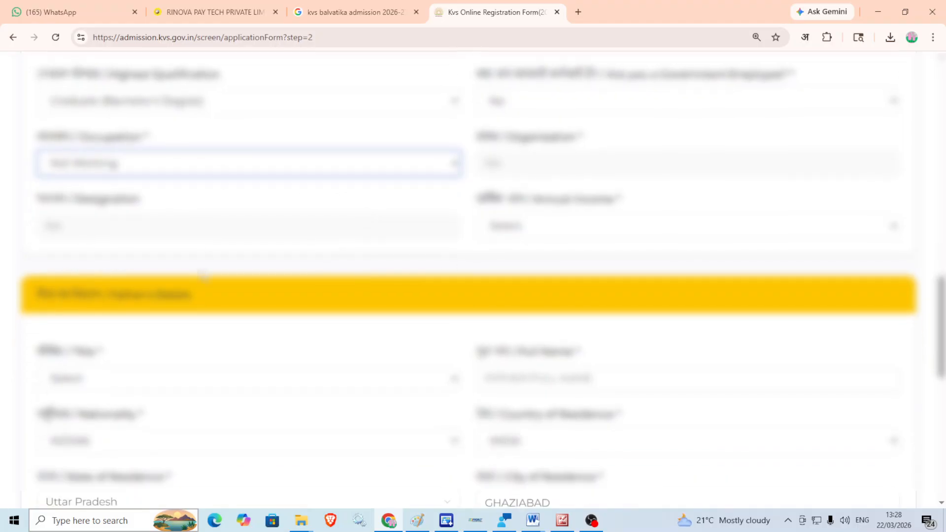
scroll(204, 275, down, 3)
- Choose the father's title and enter his full name
click(90, 202)
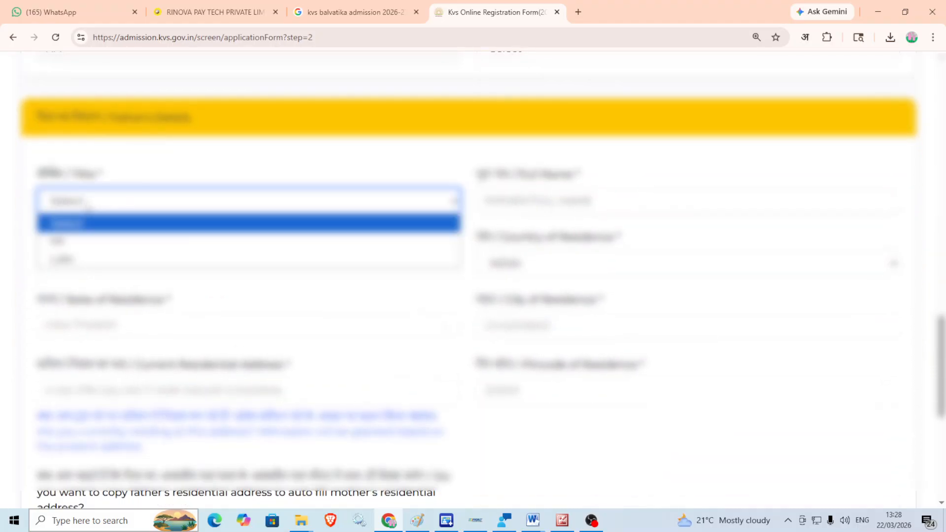
click(92, 241)
click(525, 211)
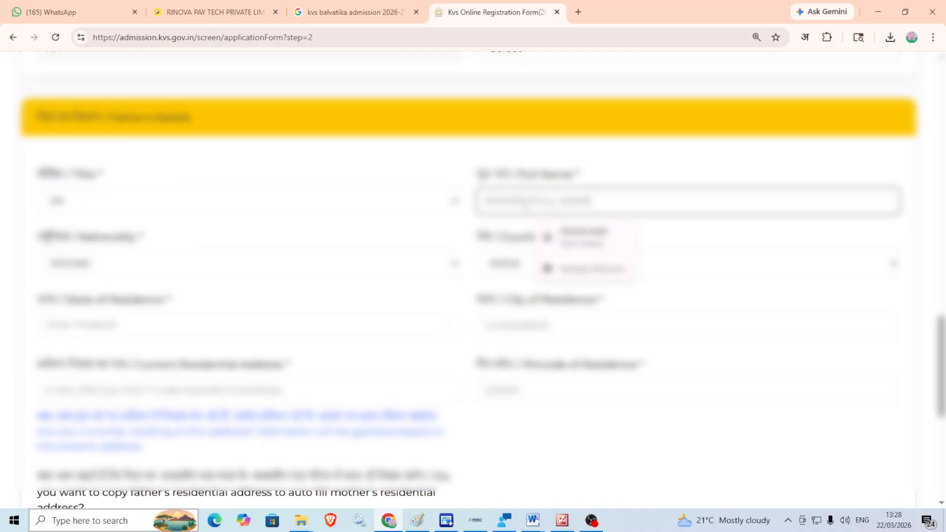
text(ASD)
key(BackSpace)
key(BackSpace)
key(BackSpace)
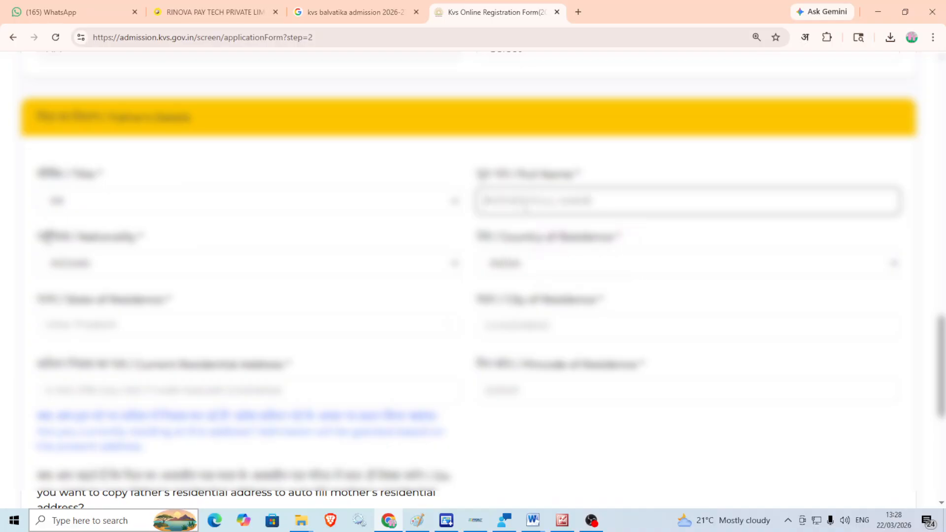
text(ASDF)
key(Return)
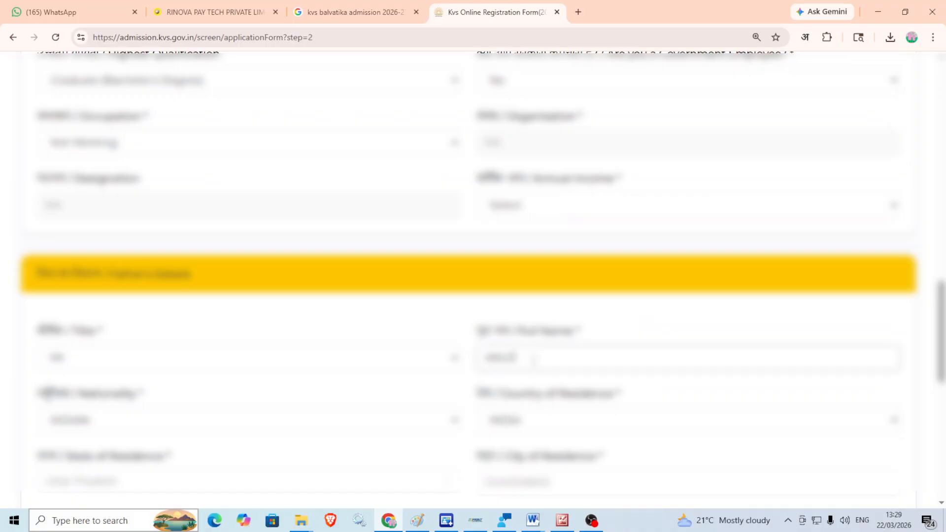
click(534, 359)
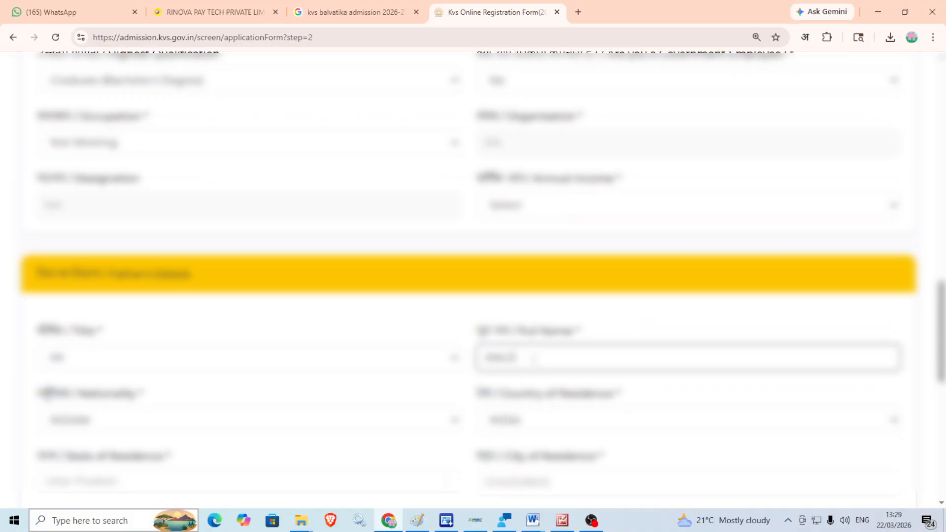
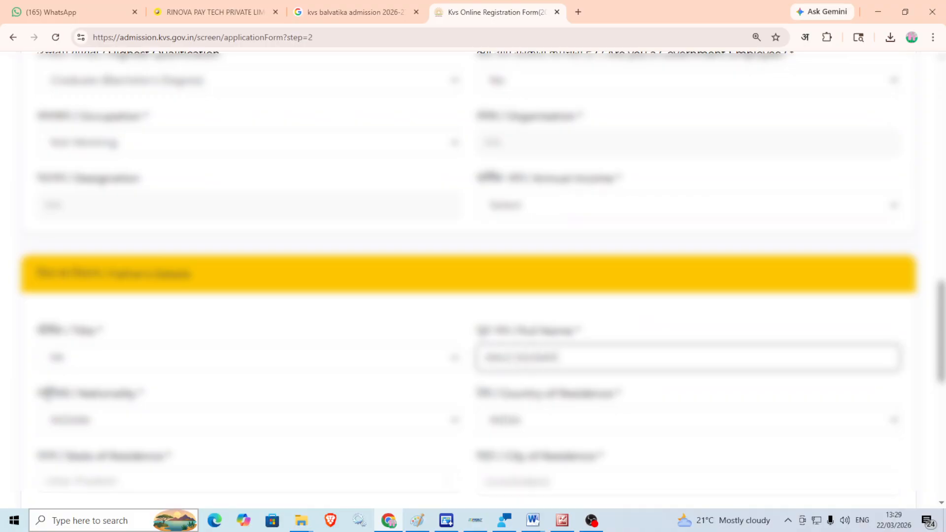
- Enter the father's mobile number
scroll(414, 369, down, 3)
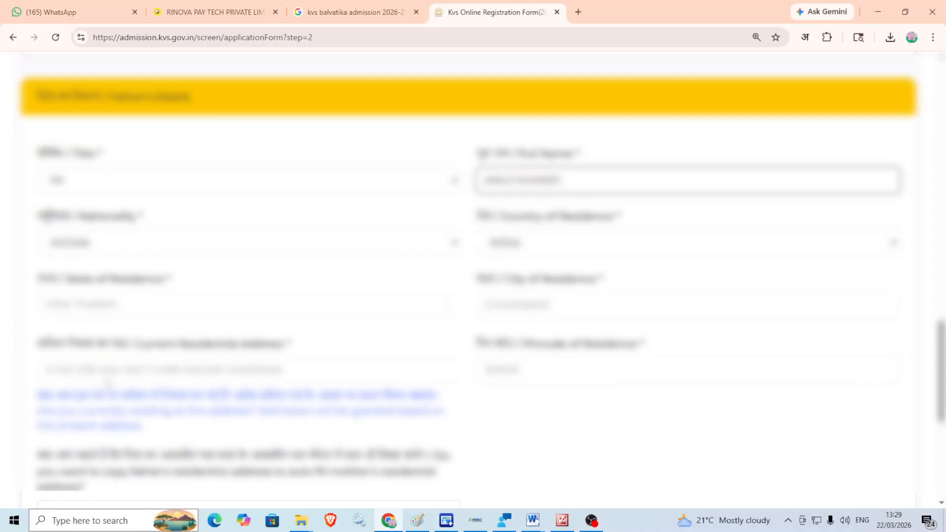
scroll(163, 378, up, 5)
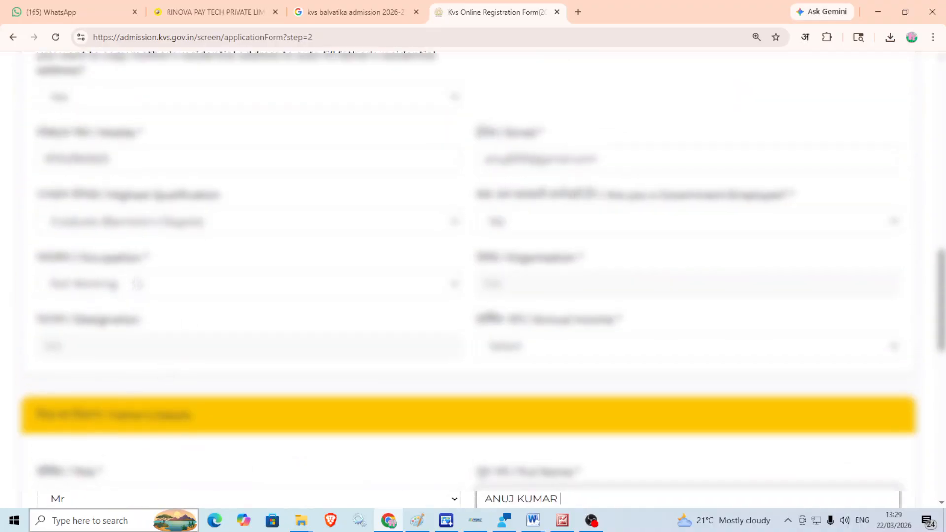
scroll(101, 279, up, 5)
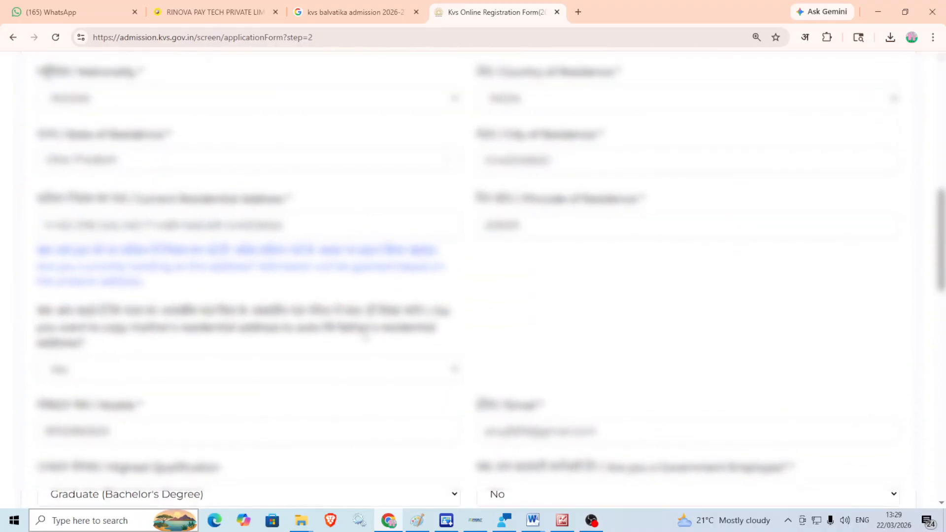
scroll(287, 321, down, 8)
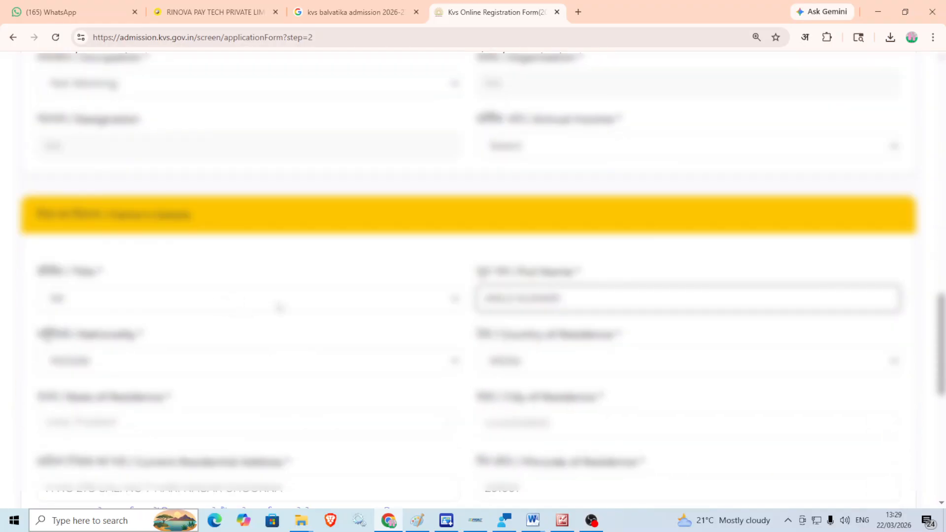
scroll(151, 336, up, 4)
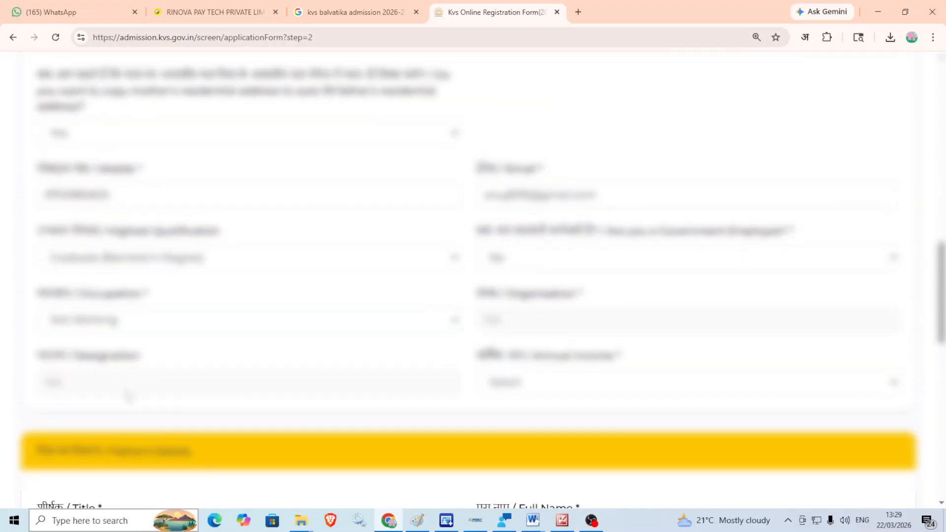
scroll(159, 282, up, 2)
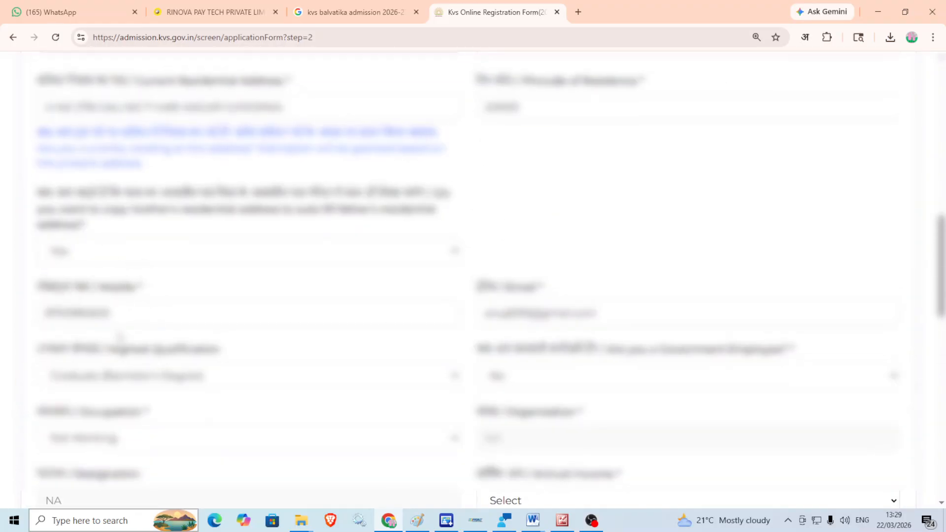
scroll(121, 345, down, 12)
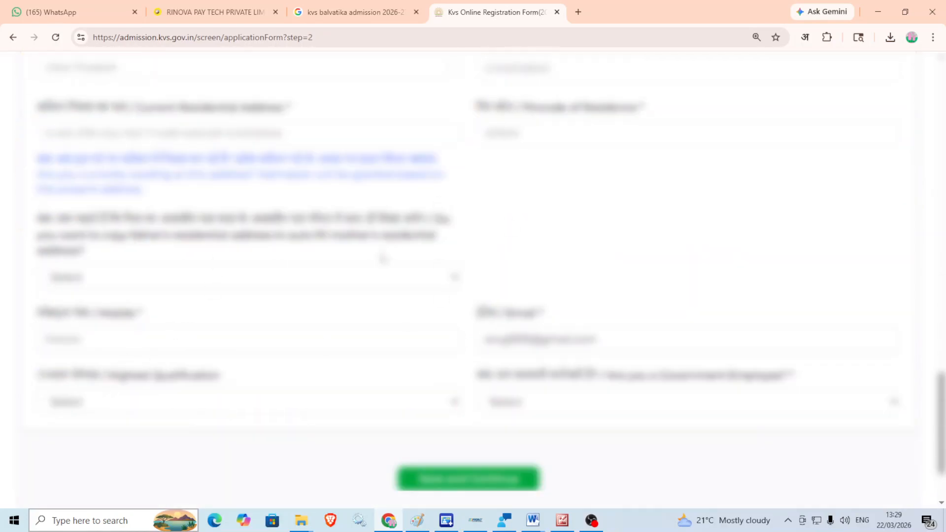
click(85, 337)
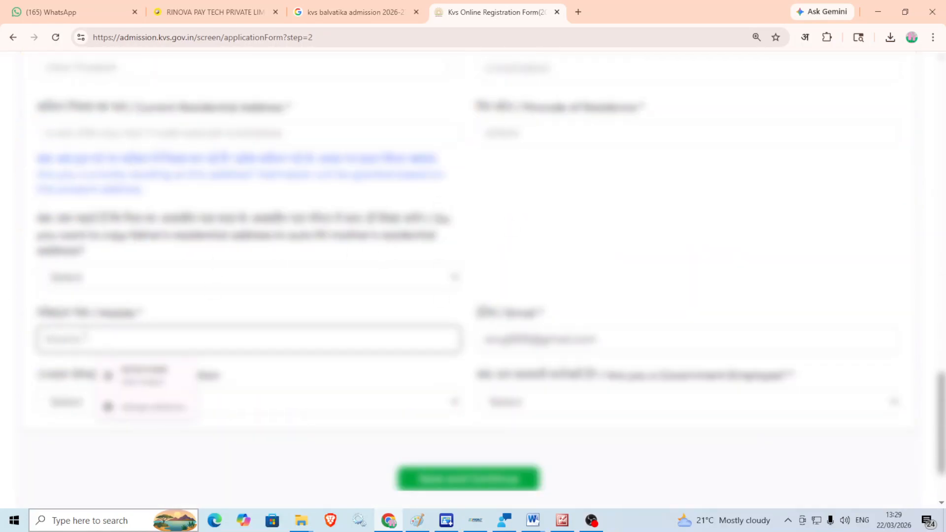
text(??????????)
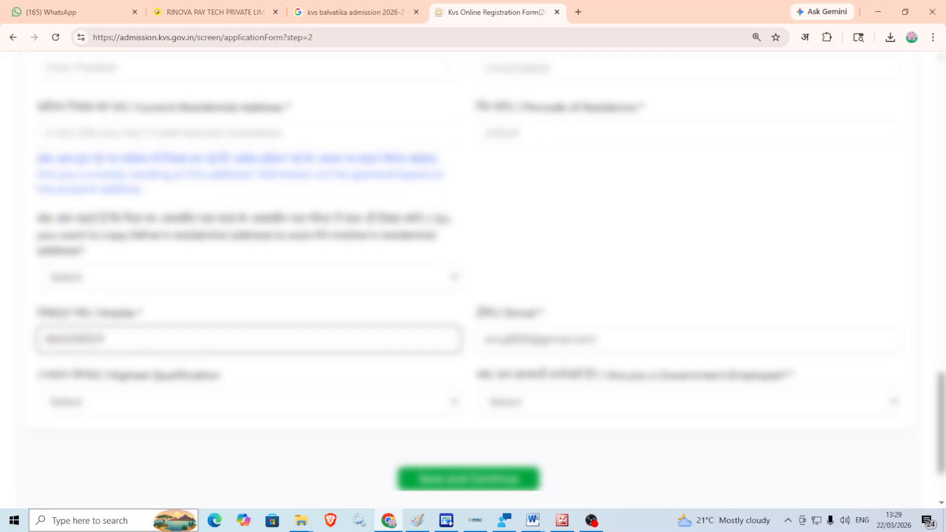
- Set qualification to Post Graduate and government employee to No
click(116, 408)
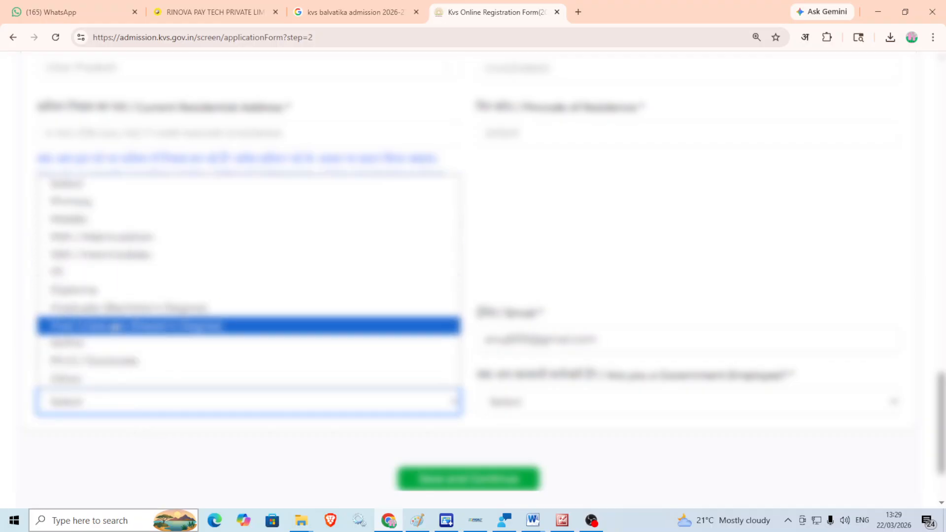
click(114, 327)
click(517, 404)
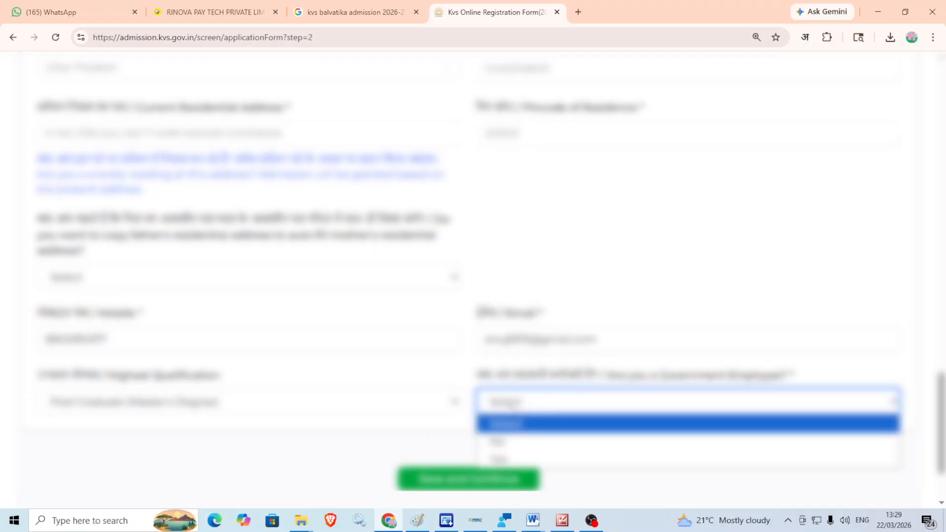
scroll(470, 357, down, 2)
click(529, 301)
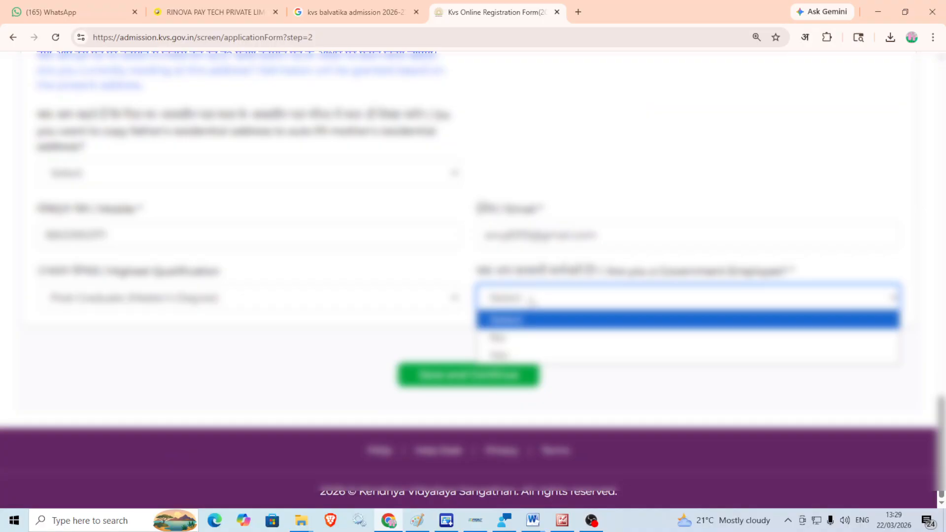
click(526, 343)
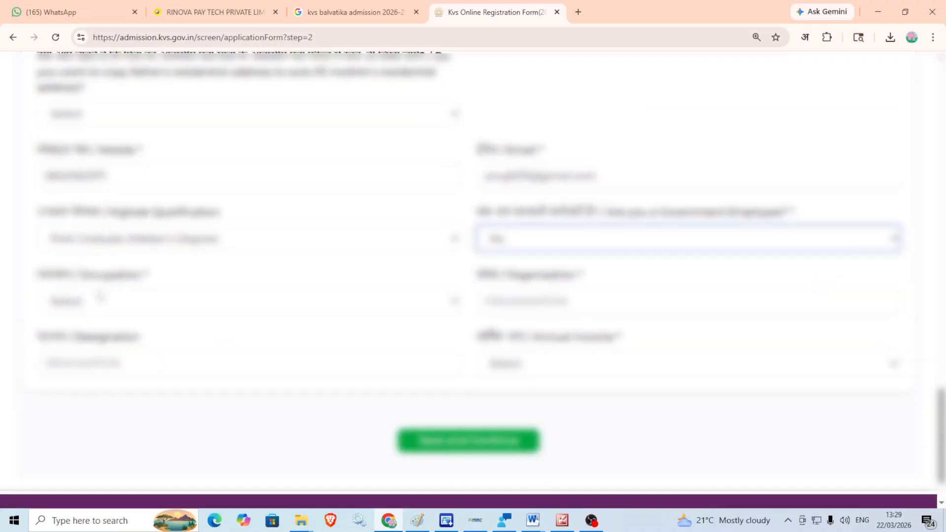
- Choose Business / Self Employed occupation, organisation SELF EMPLOYED, designation SELF
click(97, 306)
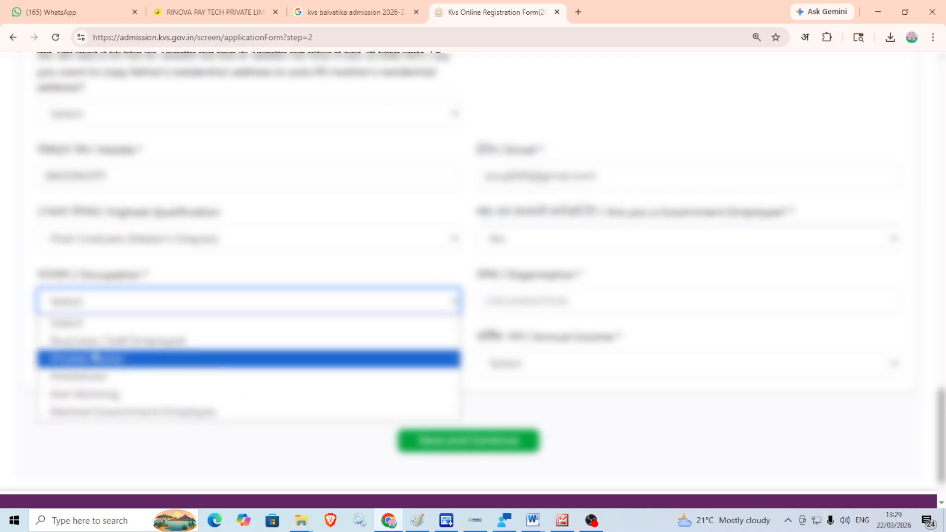
click(91, 340)
click(483, 301)
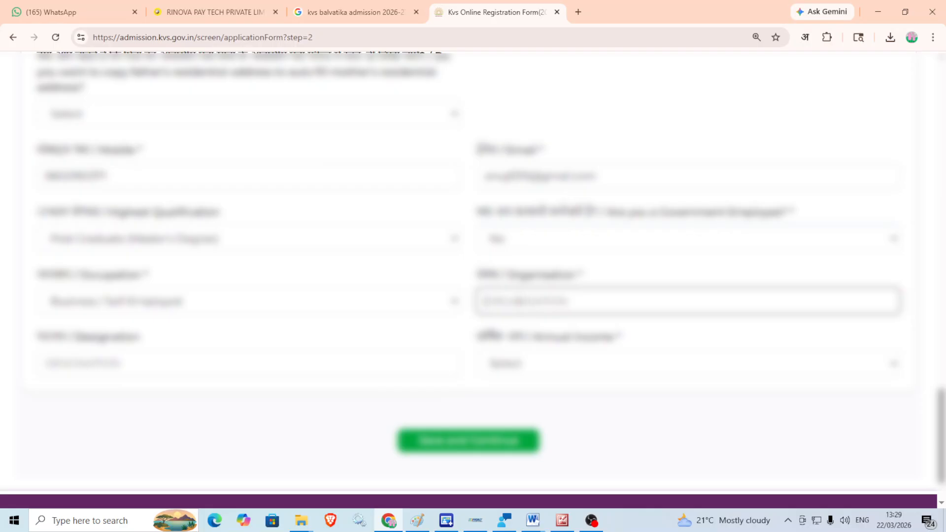
text(S)
key(BackSpace)
text(SELF EMP)
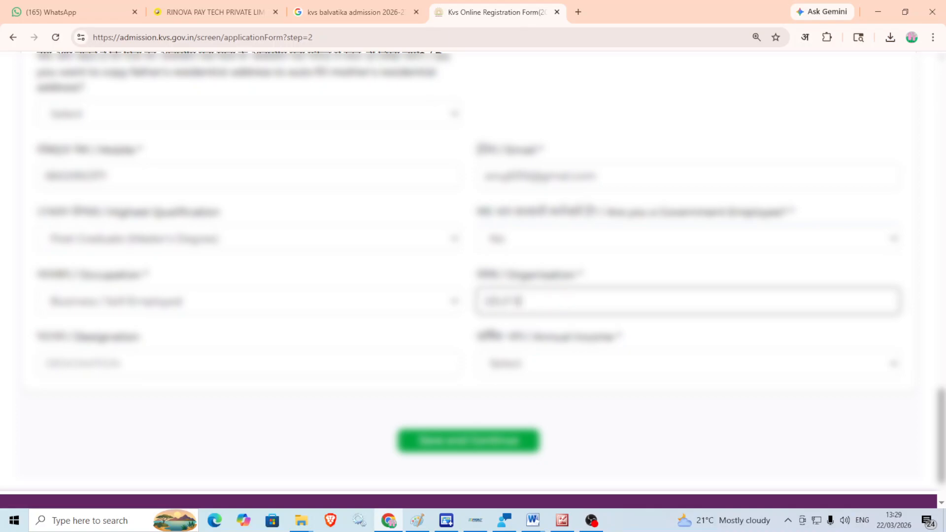
text(LOYED)
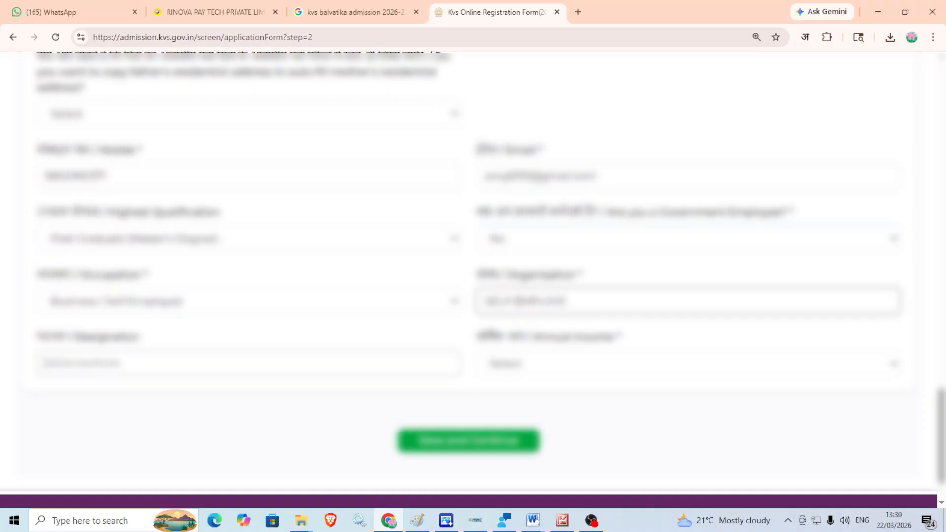
key(Tab)
click(584, 307)
key(Tab)
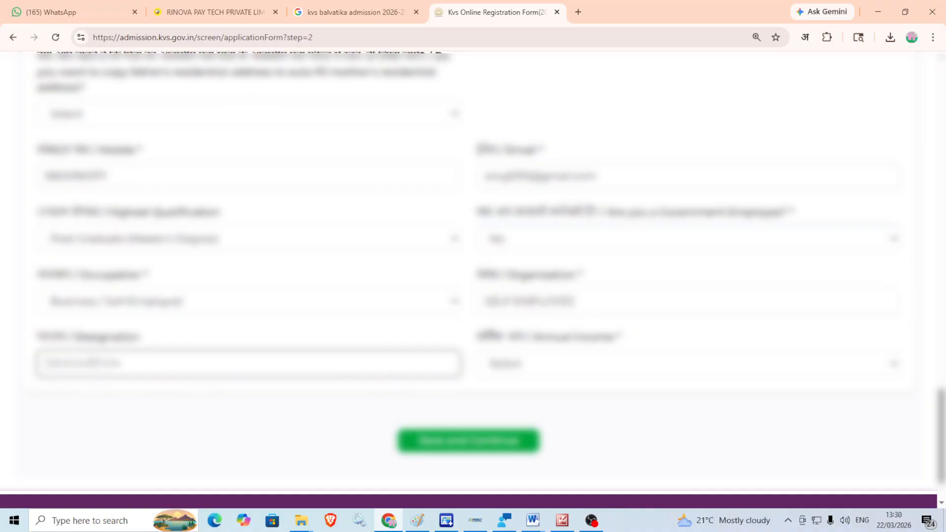
text(SELF)
key(Tab)
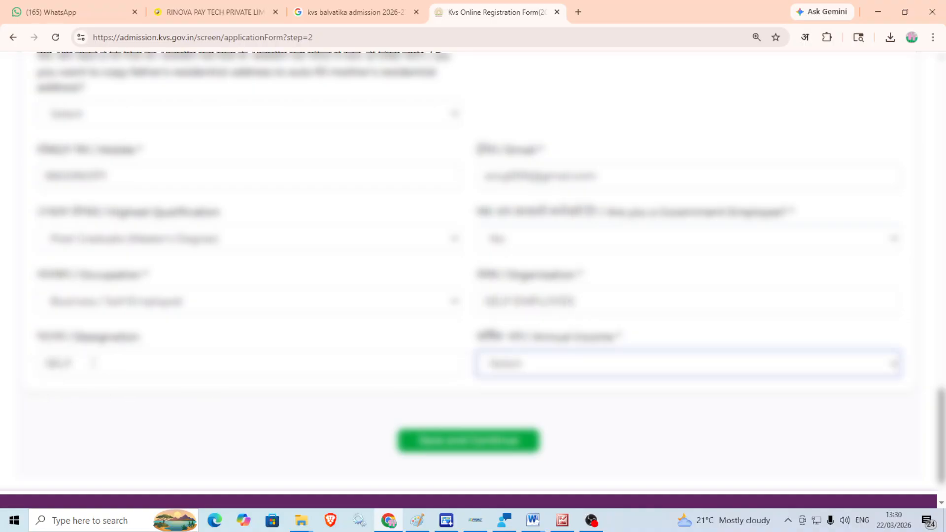
- Set annual income to Up to ₹2.5 Lakh and save the parent details
click(533, 364)
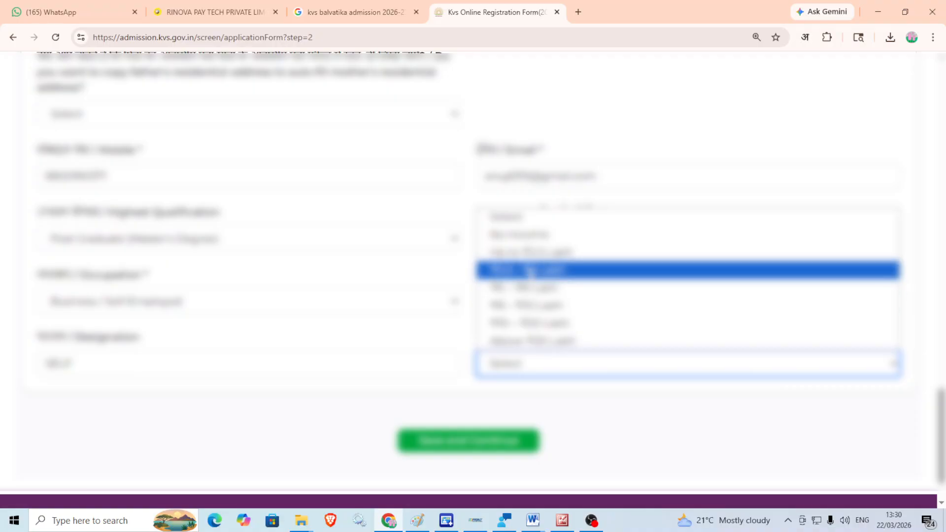
click(530, 252)
scroll(291, 402, down, 1)
click(485, 379)
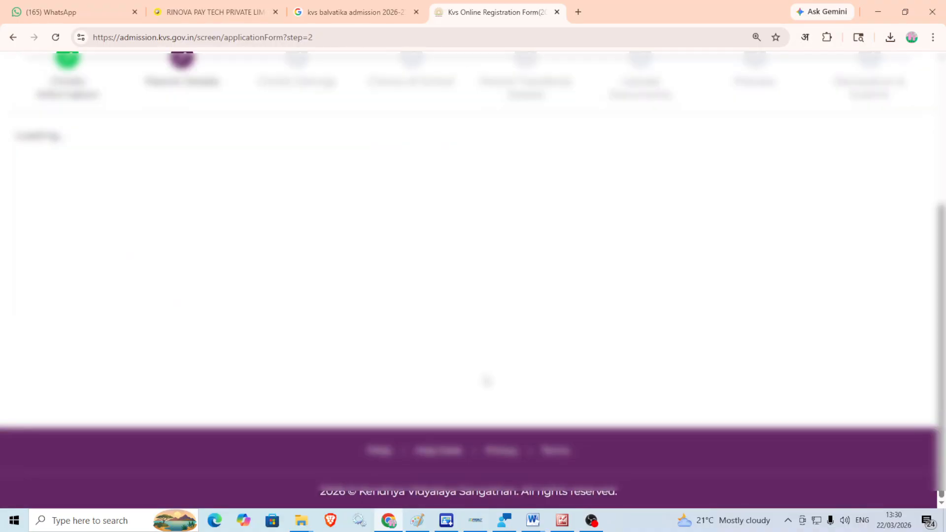
- Skip adding siblings and proceed to the Choice of School step
scroll(351, 345, down, 3)
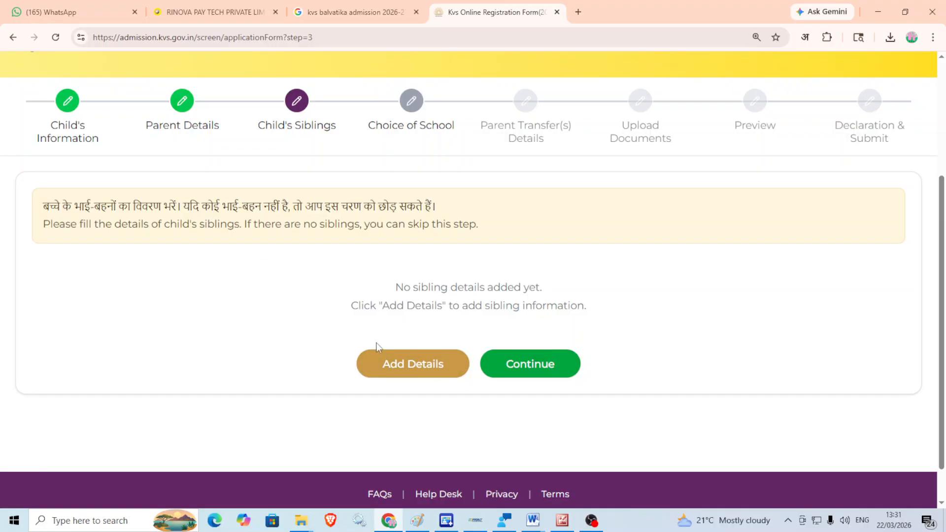
click(524, 362)
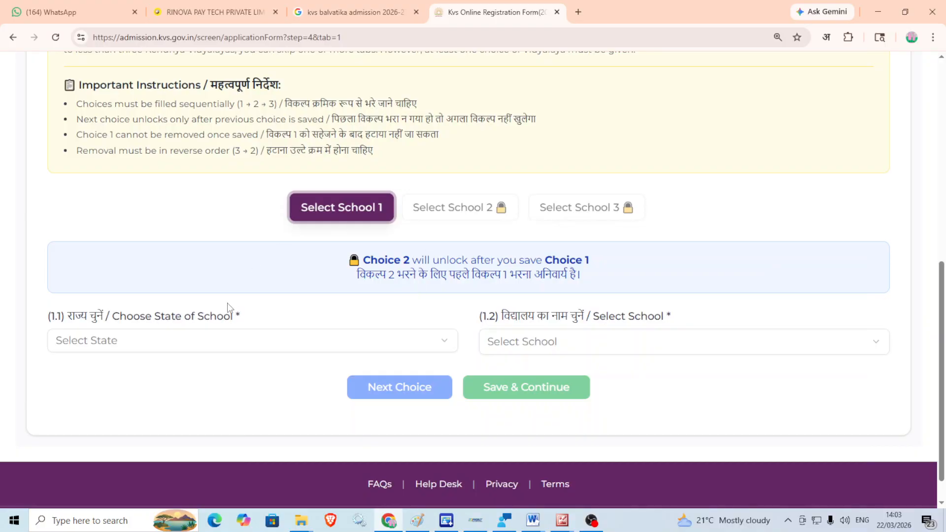
- Choose Uttar Pradesh and PM SHRI Kendriya Vidyalaya No.1 Hindon as the first school choice
scroll(262, 289, up, 4)
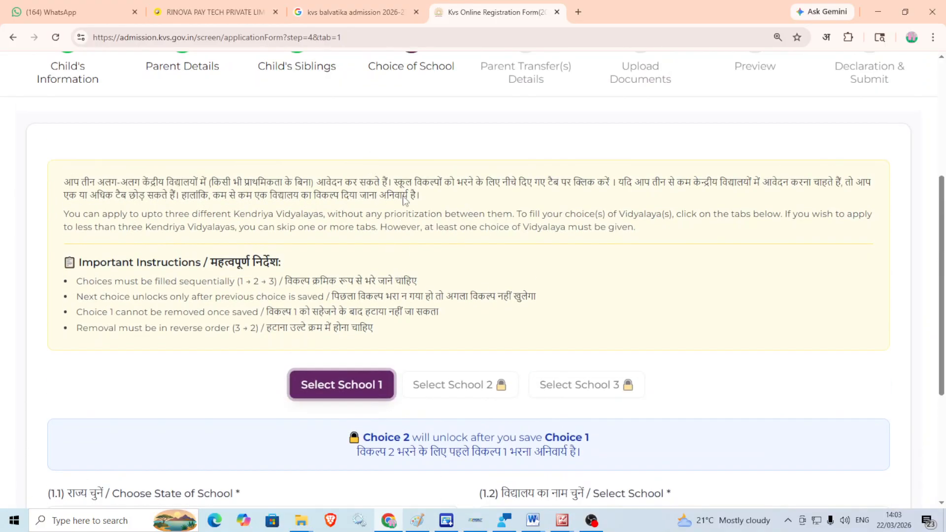
scroll(401, 251, down, 2)
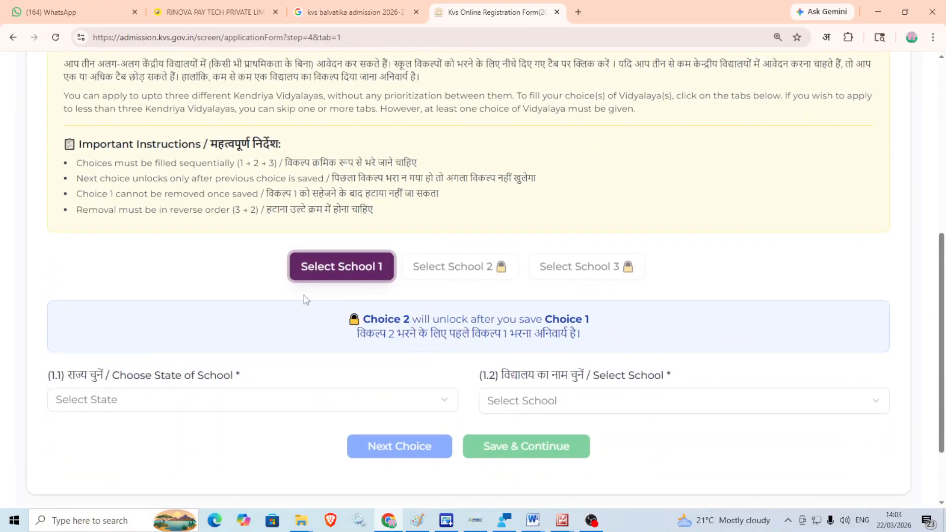
scroll(281, 226, up, 4)
scroll(447, 194, down, 5)
scroll(330, 340, up, 5)
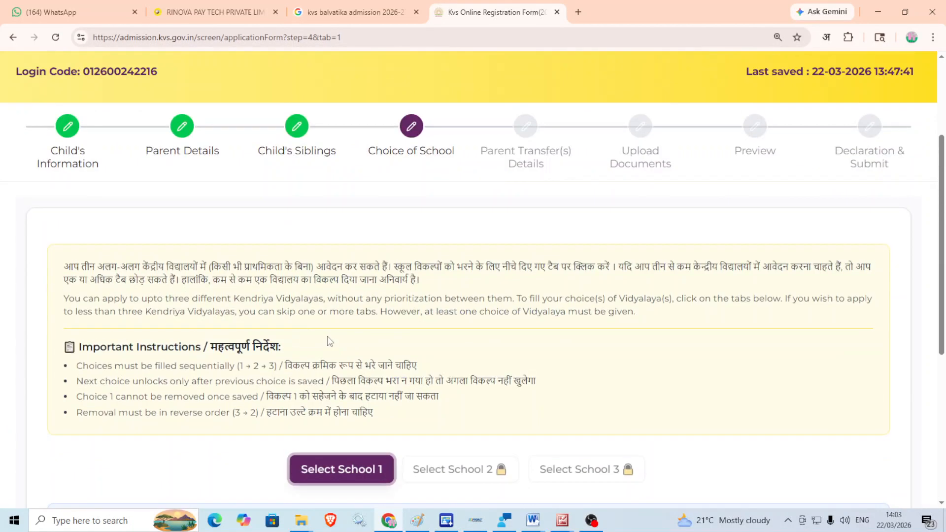
scroll(351, 253, down, 5)
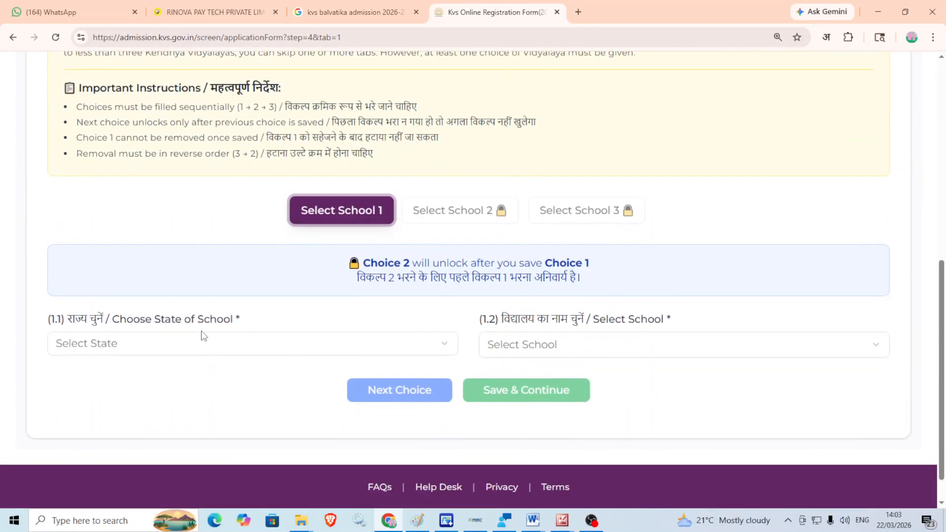
click(224, 302)
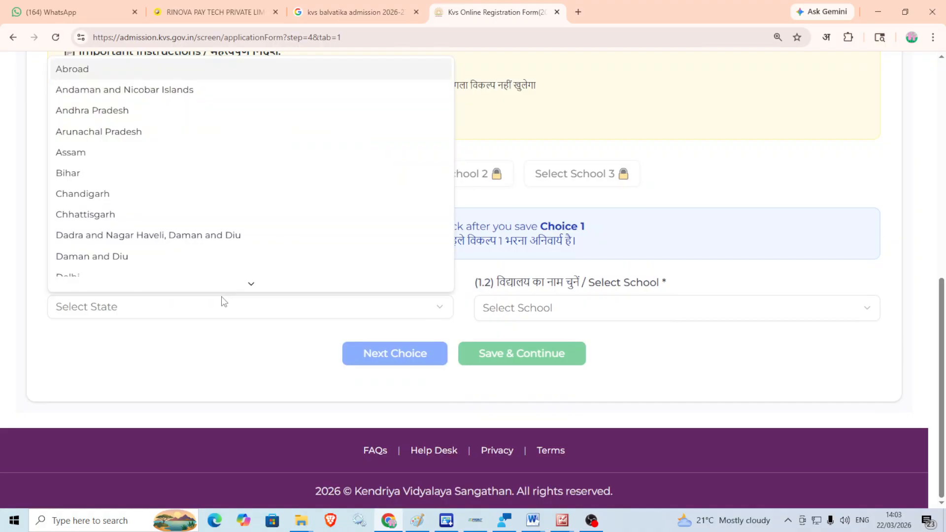
key(u)
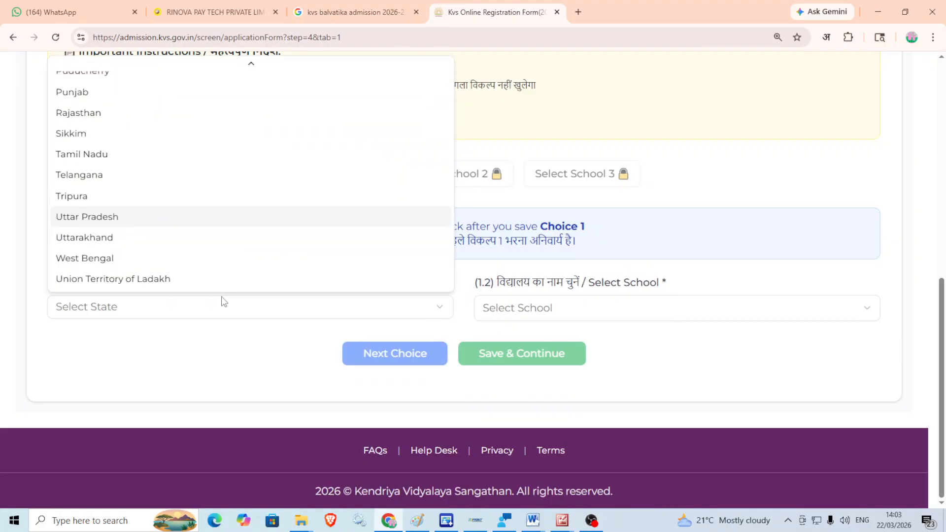
key(Return)
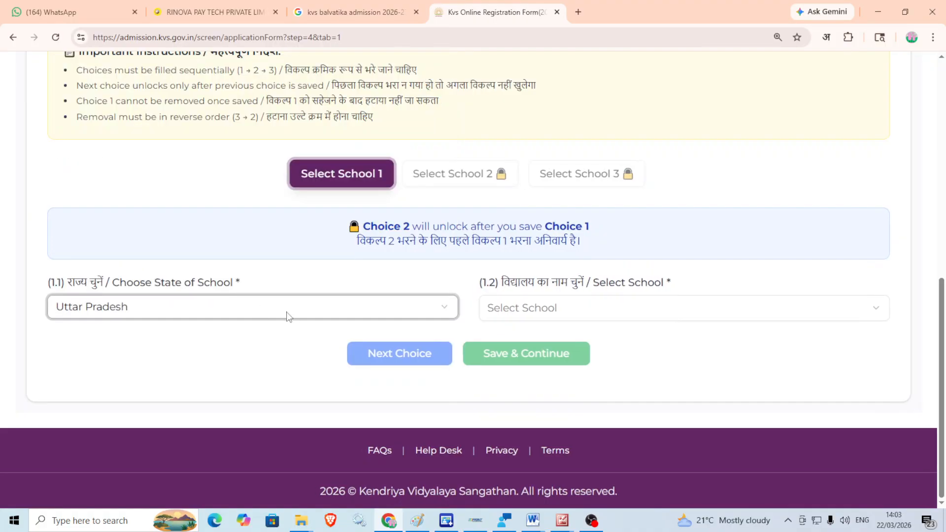
click(524, 306)
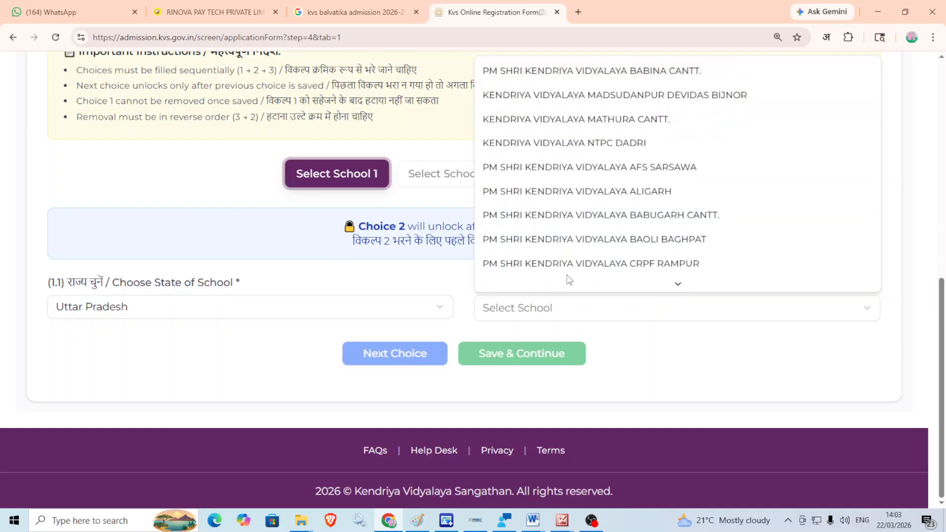
scroll(586, 250, up, 1)
scroll(577, 170, down, 6)
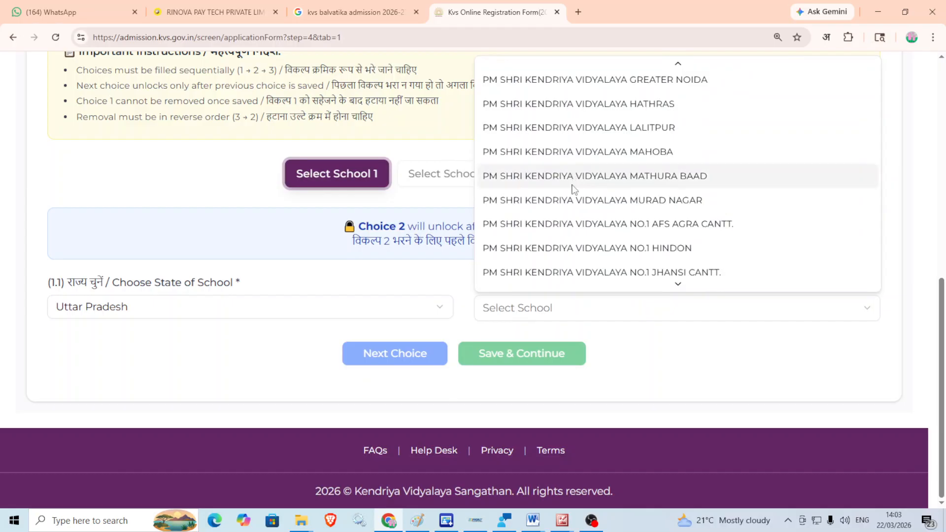
click(585, 250)
- Set the distance from residence to 5 km or less and save Choice 1
scroll(354, 345, down, 2)
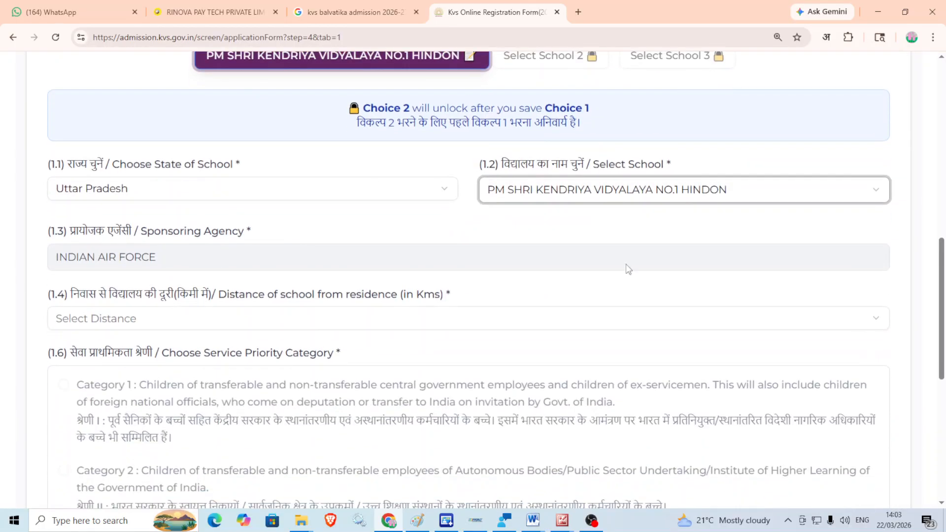
click(95, 318)
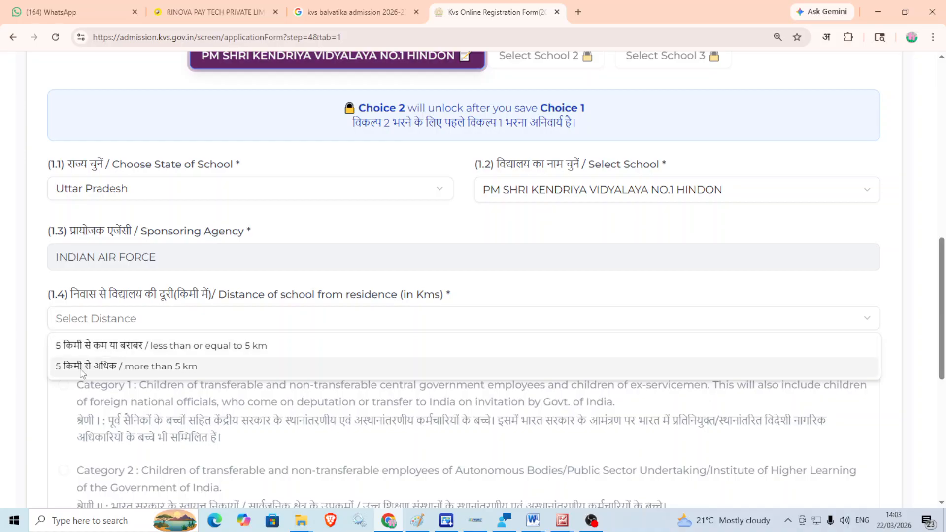
click(89, 347)
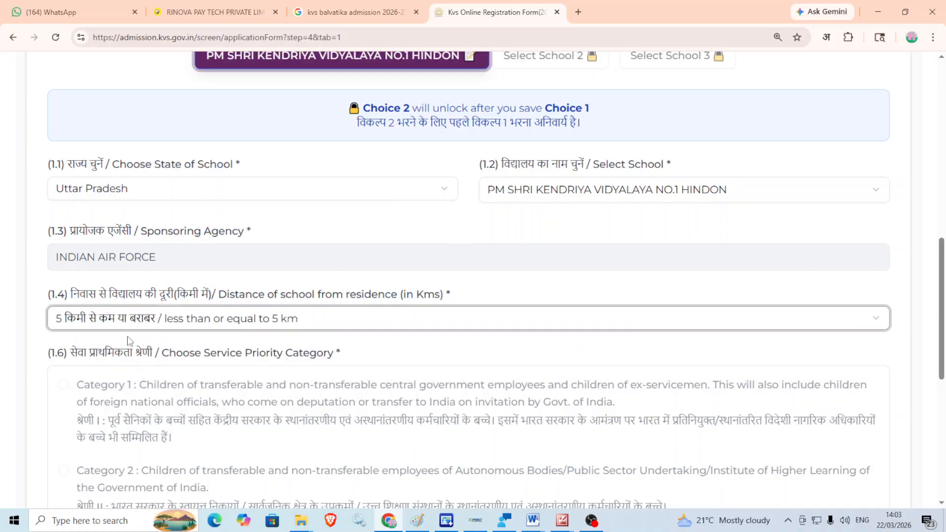
scroll(205, 276, down, 6)
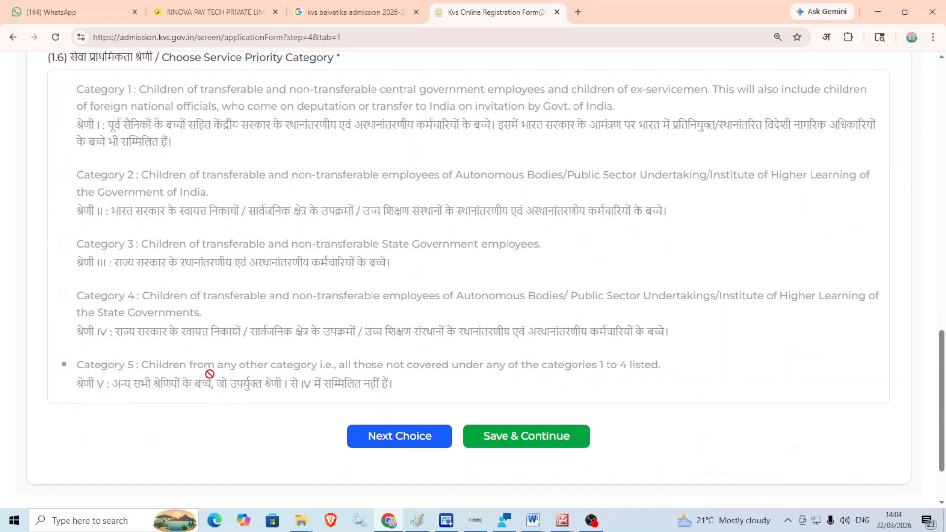
scroll(402, 321, up, 5)
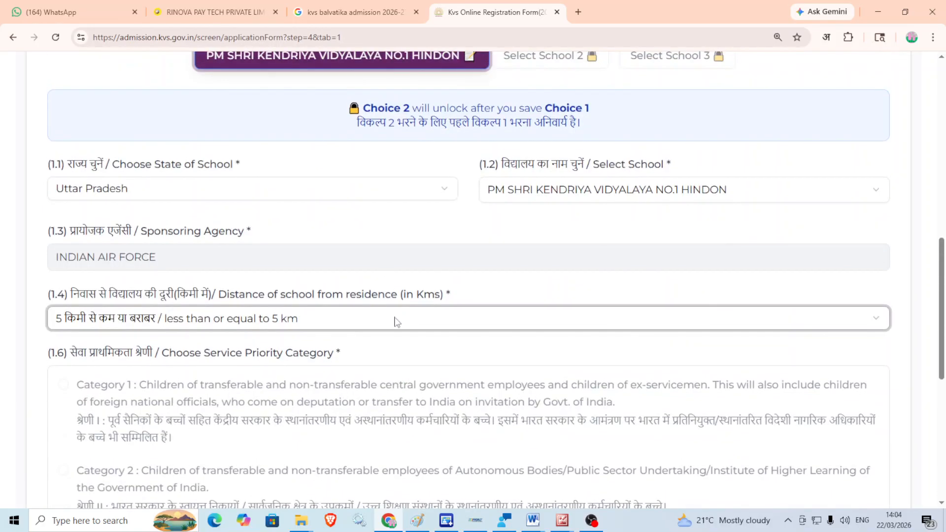
scroll(397, 323, up, 3)
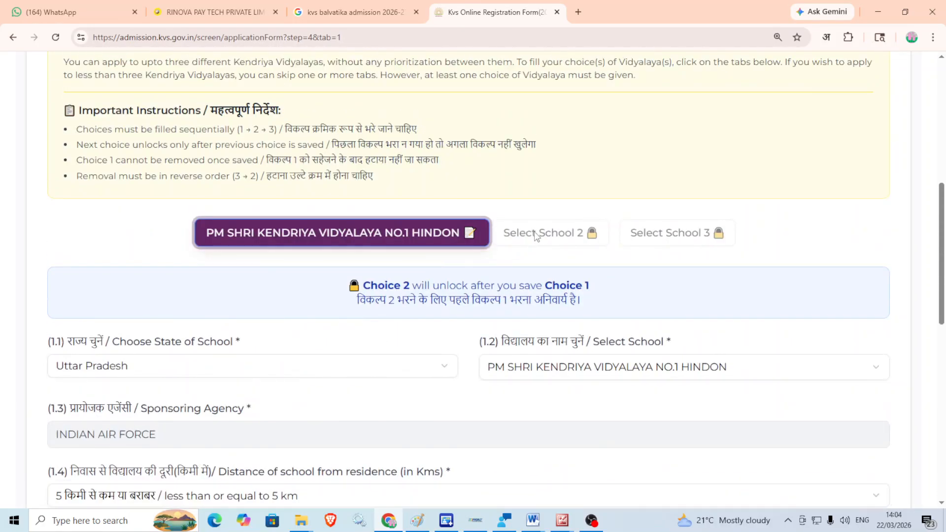
scroll(537, 233, down, 9)
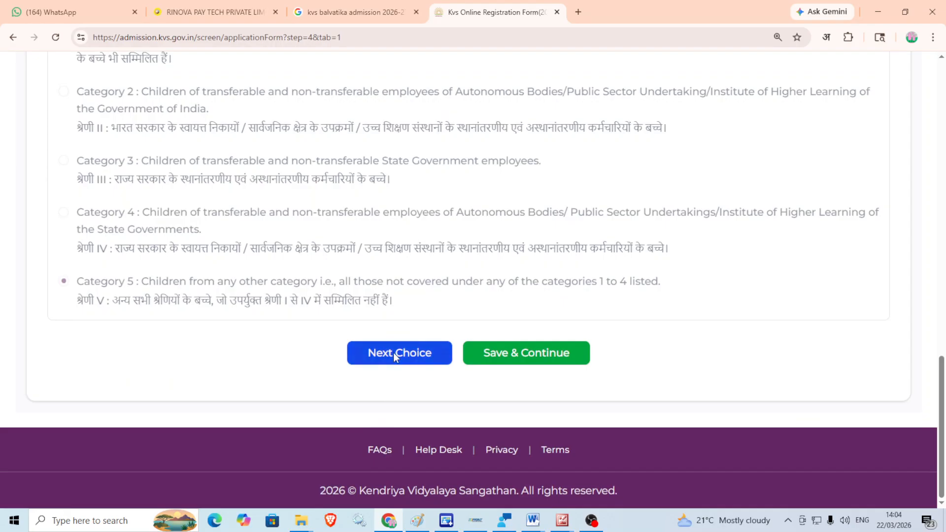
click(393, 353)
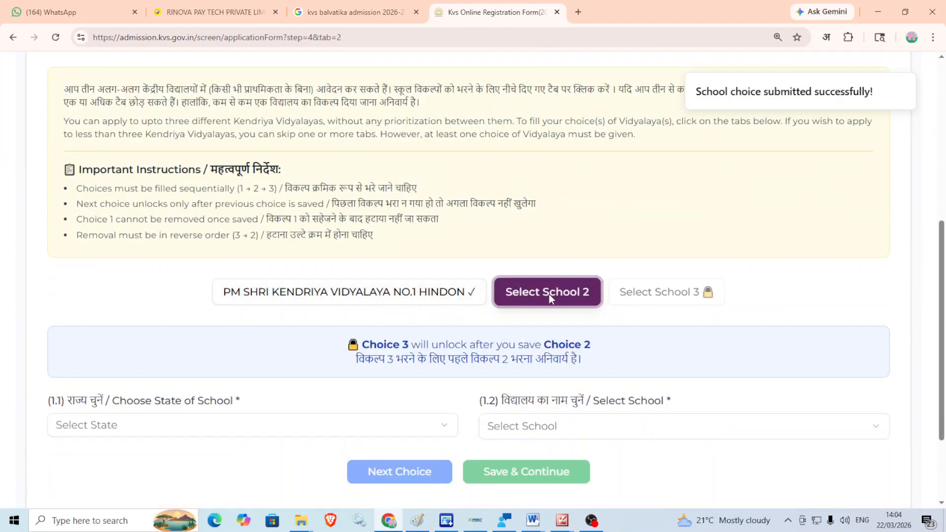
- Choose Uttar Pradesh and PM SHRI Kendriya Vidyalaya No.2 Hindon as the second school
scroll(546, 282, down, 1)
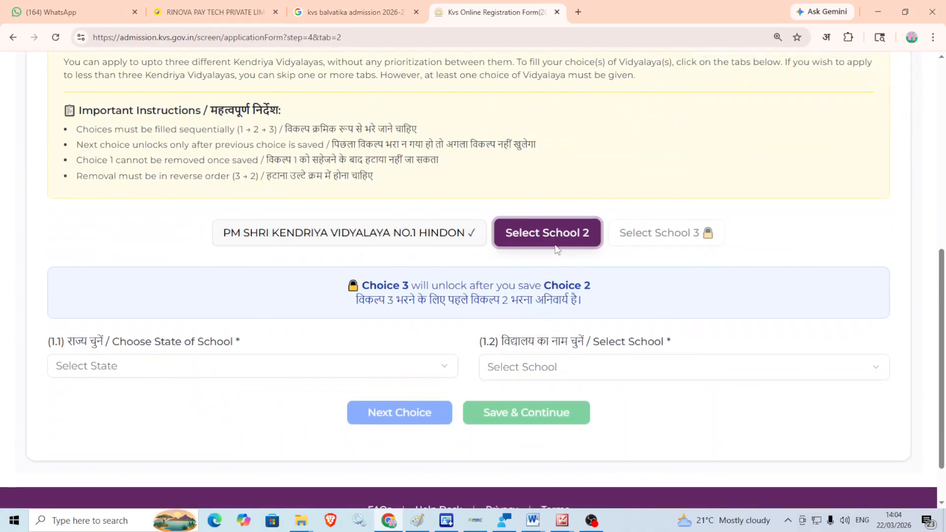
click(157, 363)
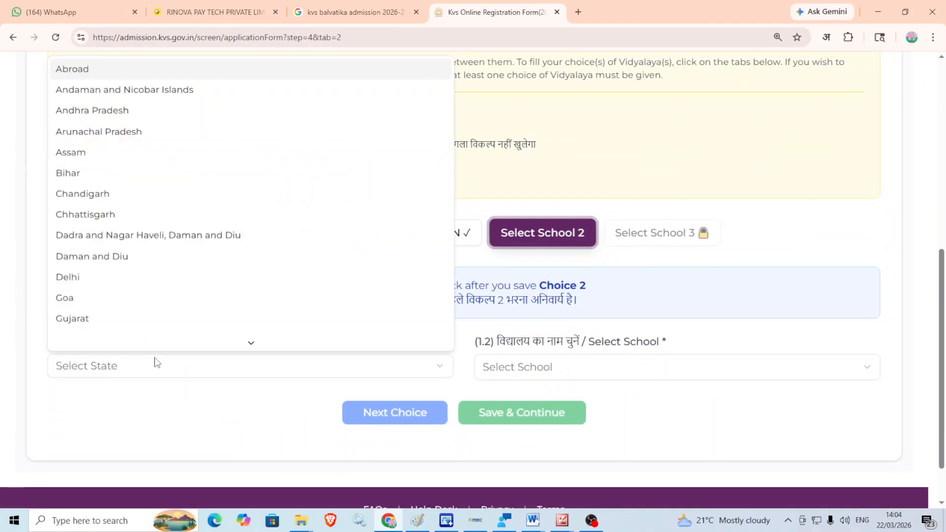
key(u)
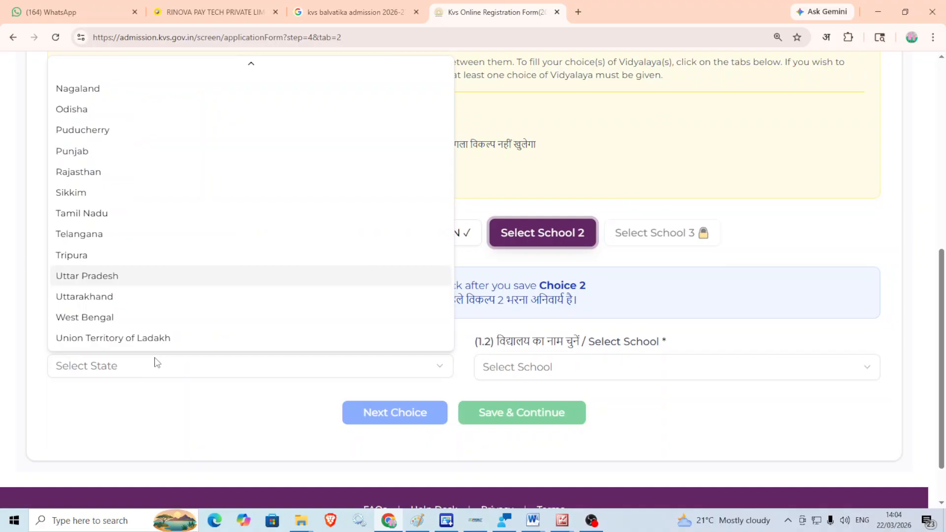
key(Return)
click(524, 367)
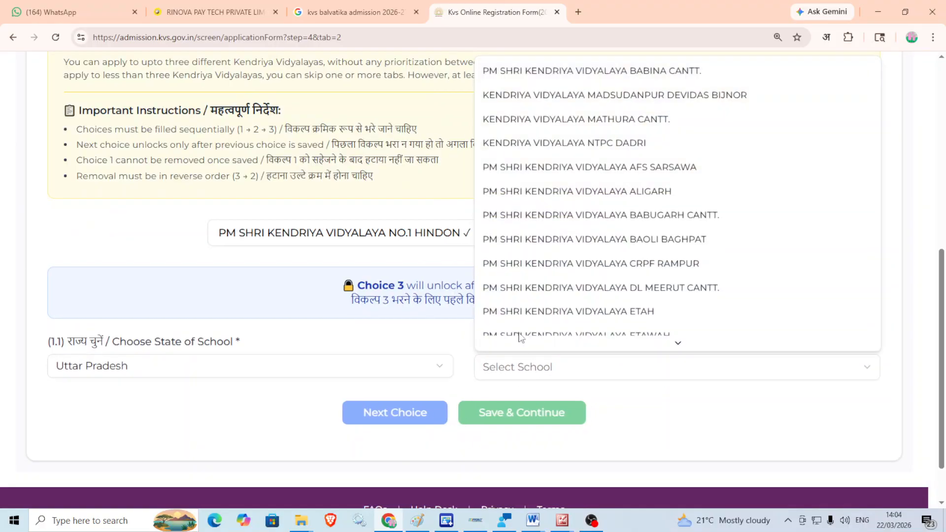
scroll(599, 286, down, 7)
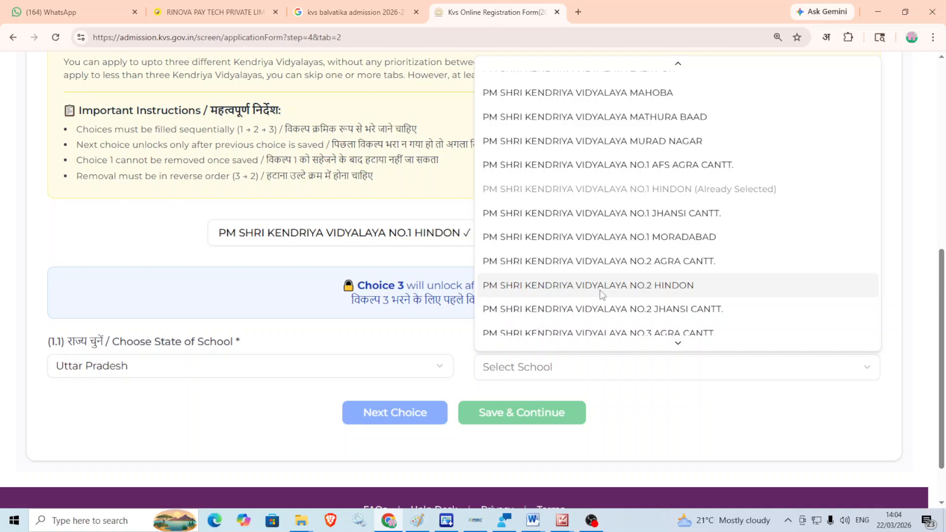
click(665, 291)
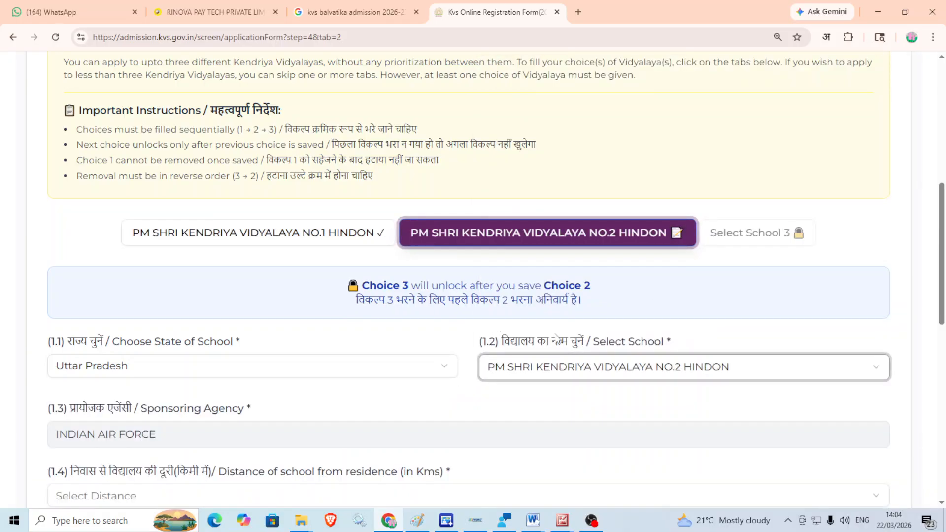
- Set the distance for choice two to 5 km or less and save it
scroll(668, 273, down, 5)
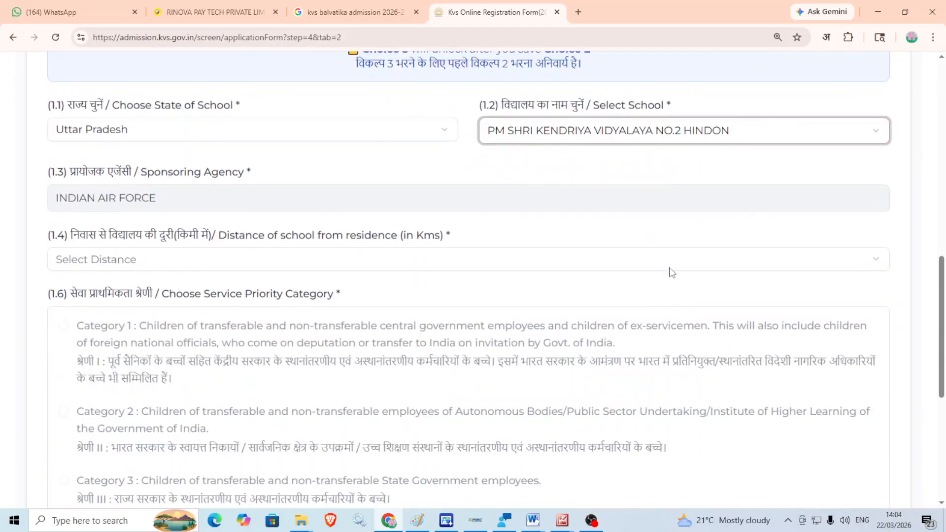
click(124, 259)
click(158, 289)
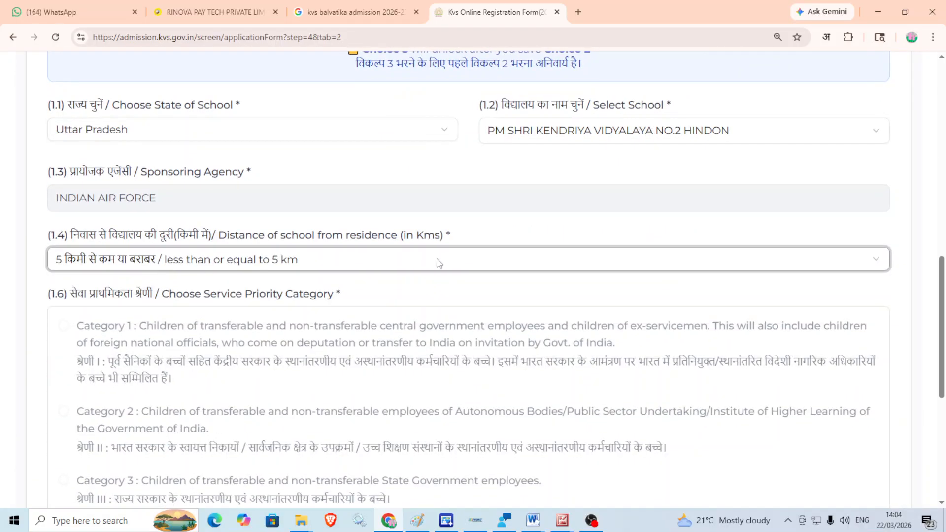
scroll(437, 262, down, 6)
click(536, 353)
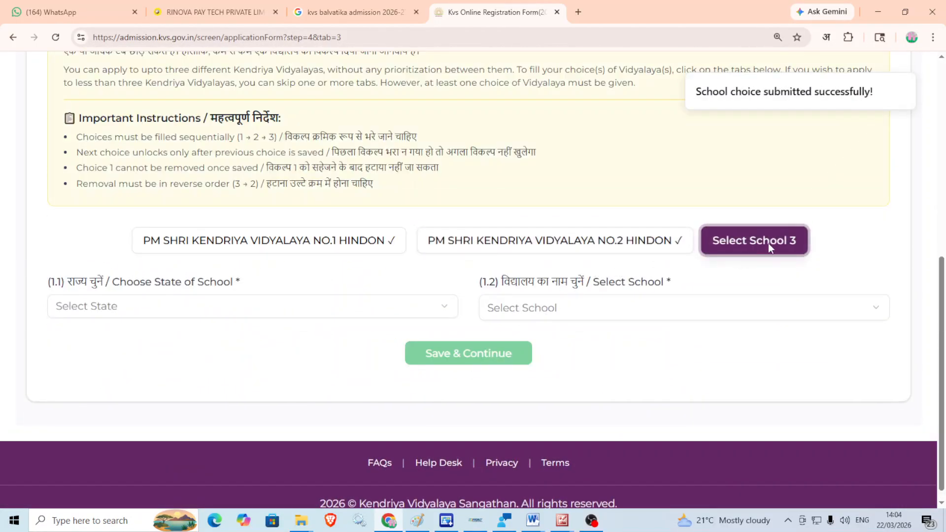
- Choose Uttar Pradesh and PM SHRI Kendriya Vidyalaya Ghaziabad Shift II as the third school
click(265, 311)
key(u)
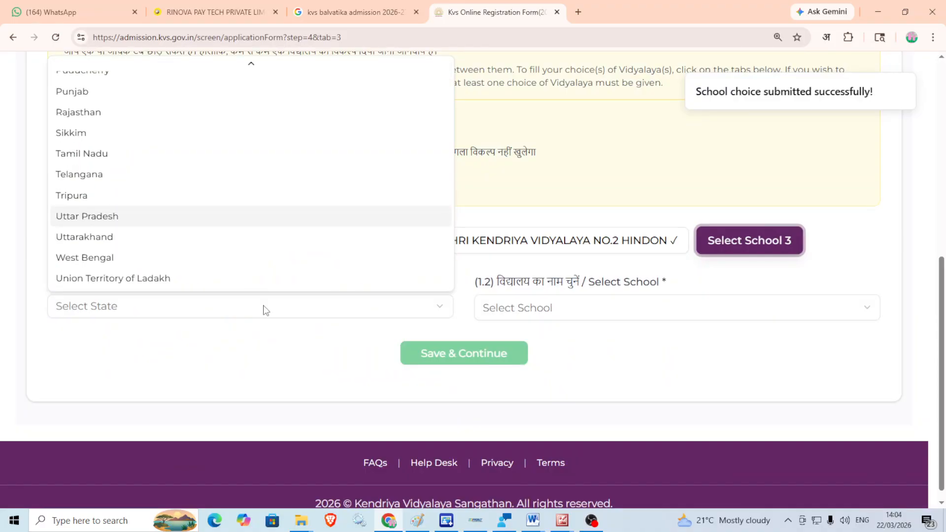
key(Return)
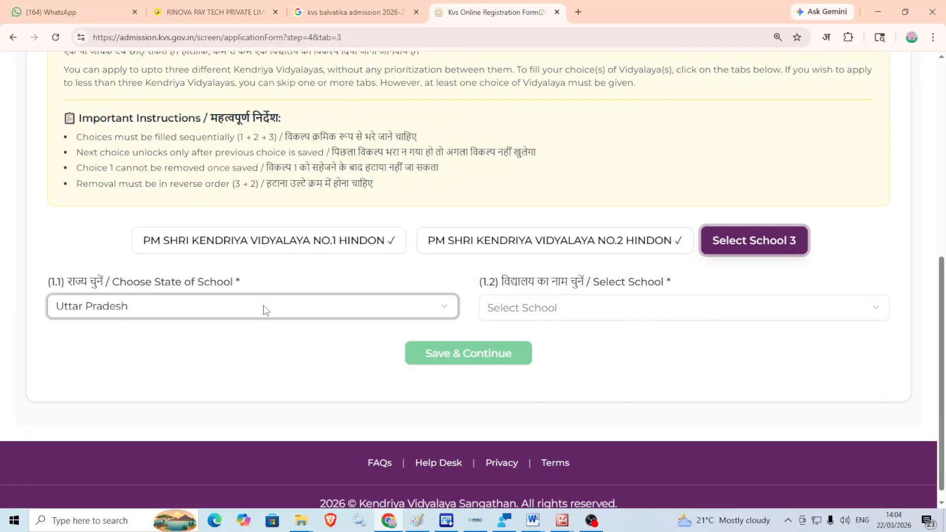
click(512, 308)
scroll(542, 236, down, 10)
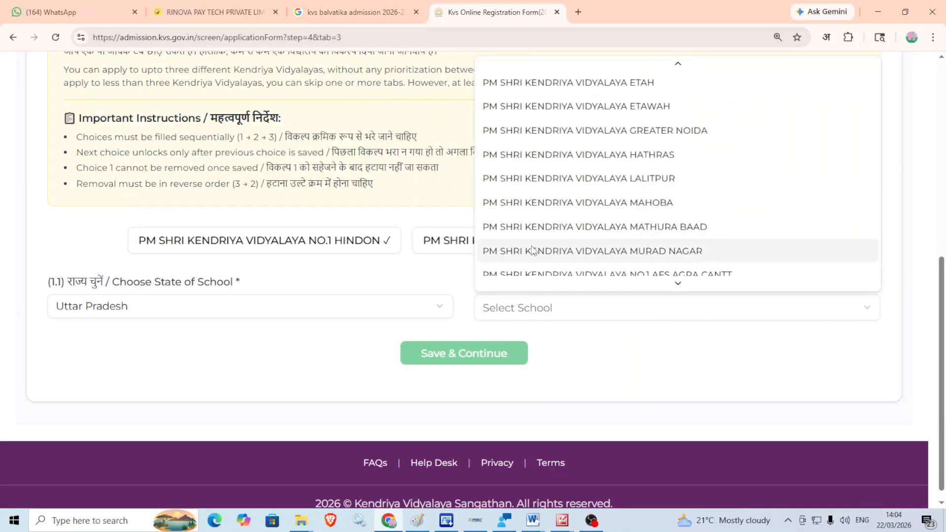
scroll(574, 232, down, 10)
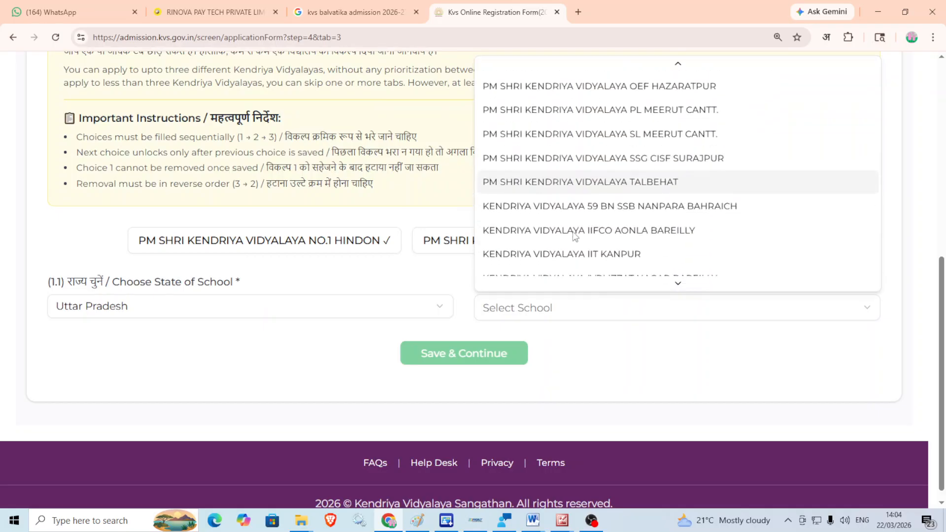
scroll(574, 239, down, 10)
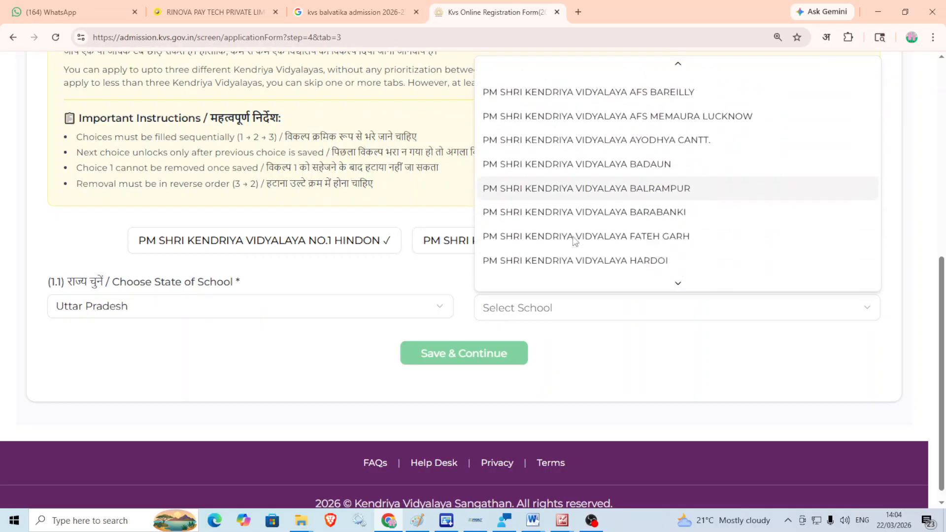
scroll(571, 241, down, 10)
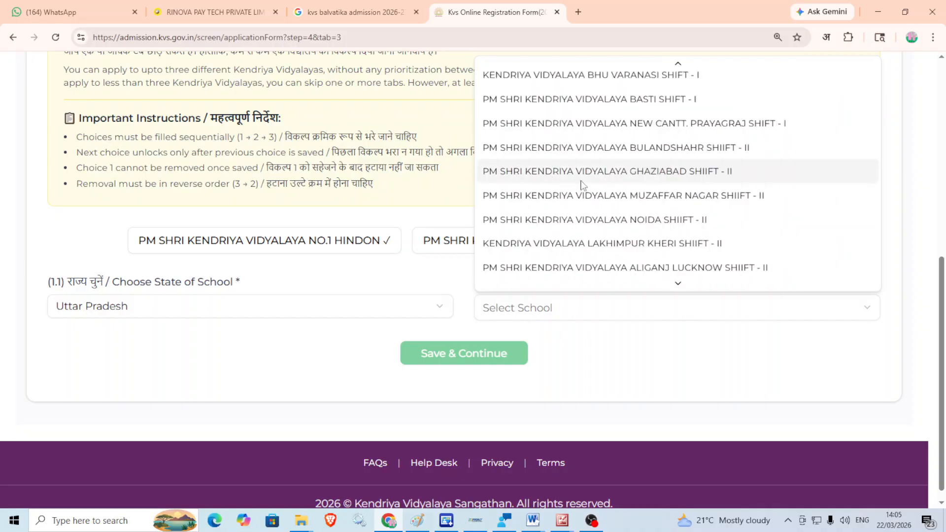
click(675, 173)
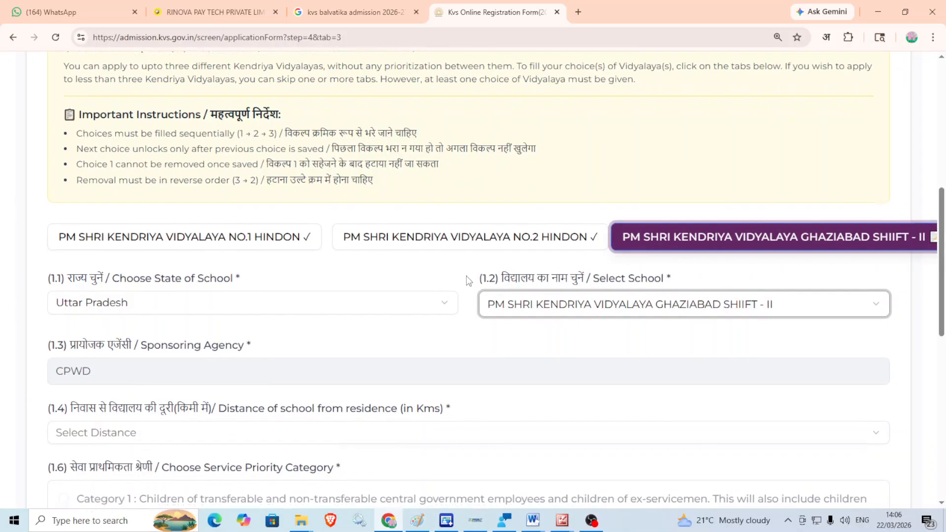
- Set distance to 5 km or less, save Choice 3, and continue to Parent Transfer(s) Details
scroll(468, 281, down, 2)
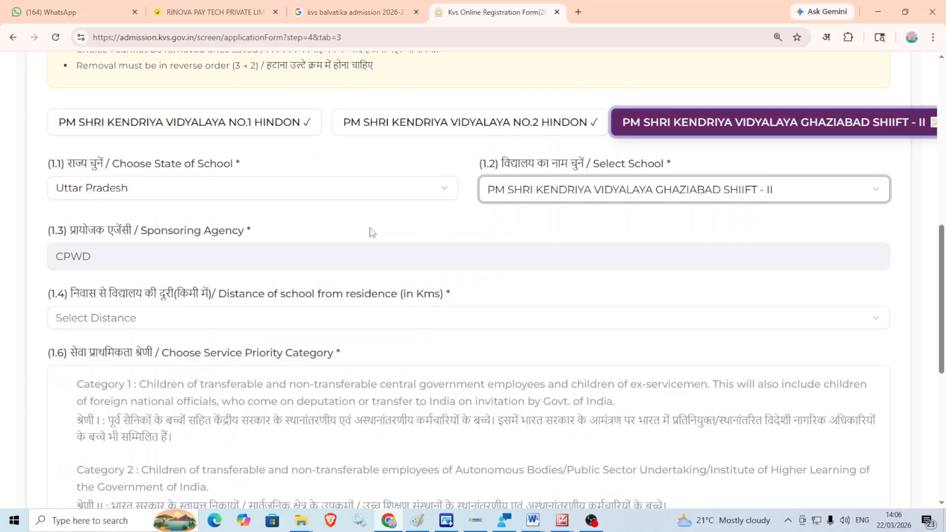
scroll(372, 232, down, 2)
click(164, 200)
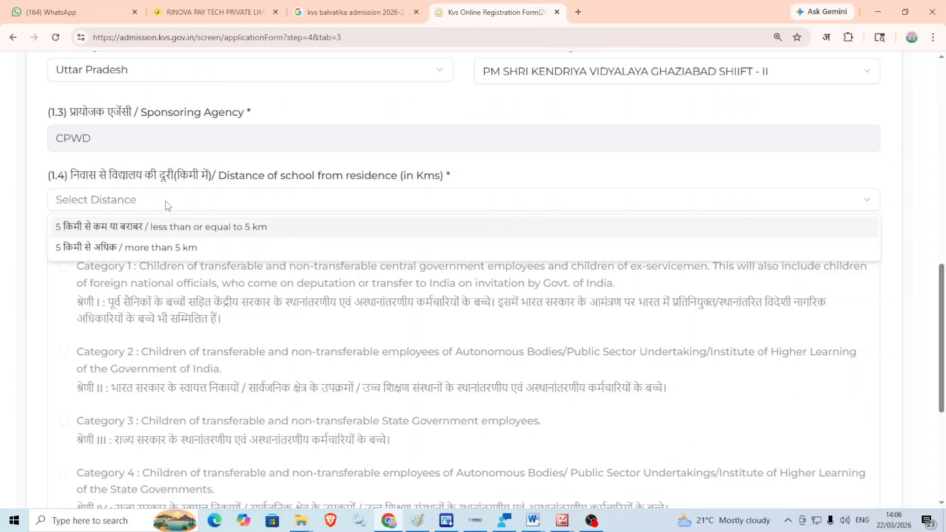
click(183, 231)
scroll(244, 221, down, 2)
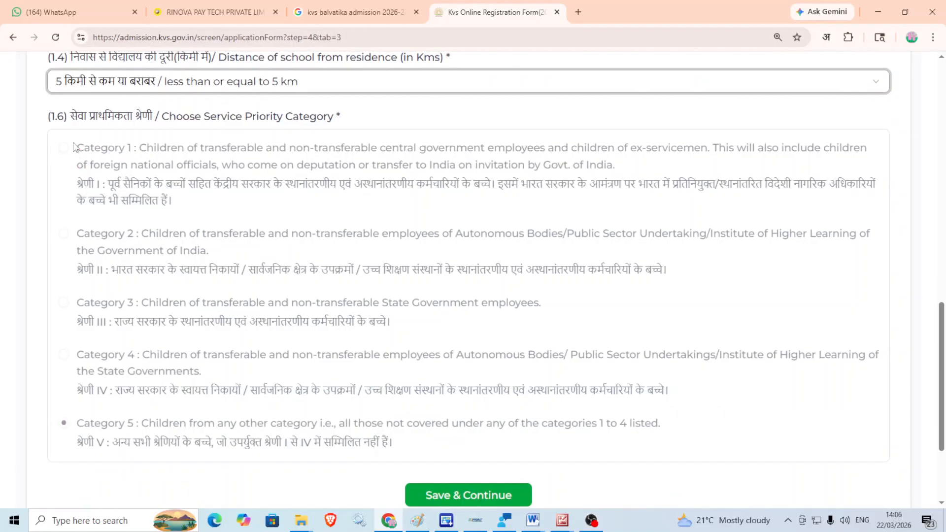
scroll(285, 323, down, 3)
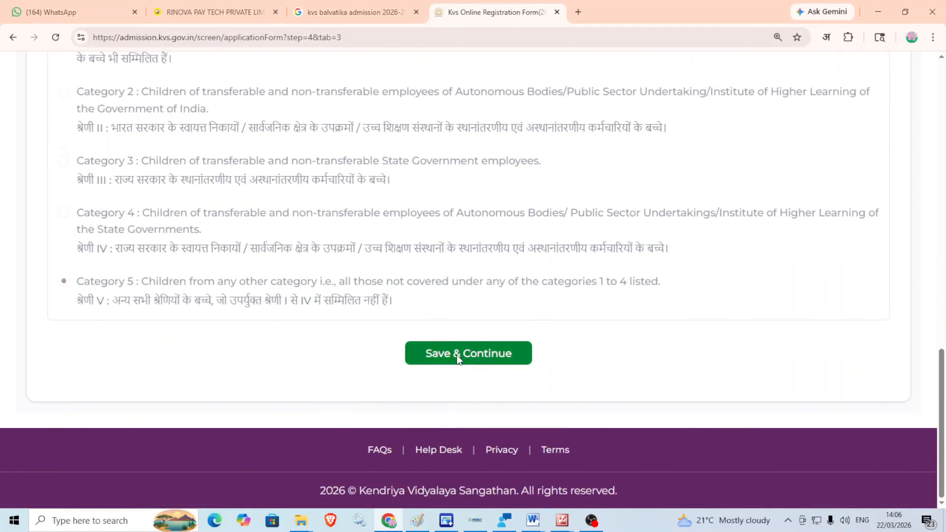
click(456, 355)
click(401, 358)
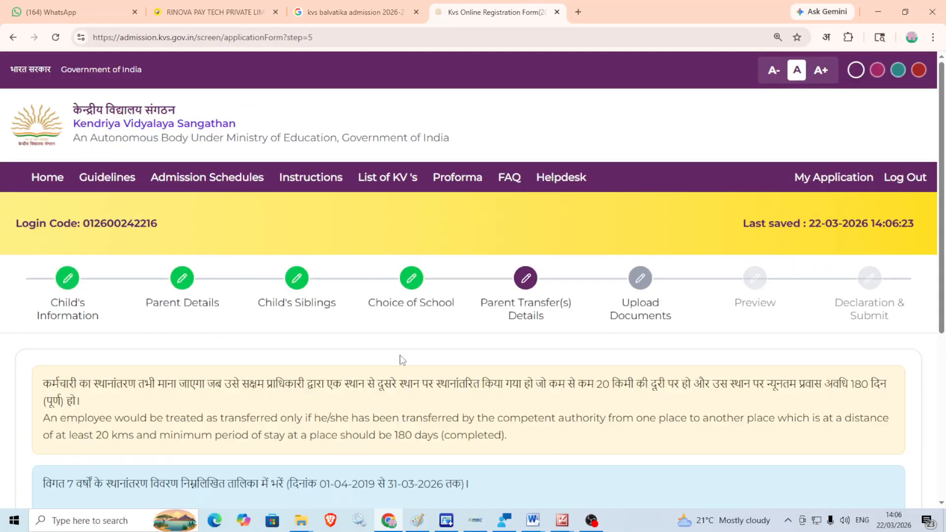
- Save the Parent Transfer(s) Details page without adding any transfers
scroll(492, 296, down, 5)
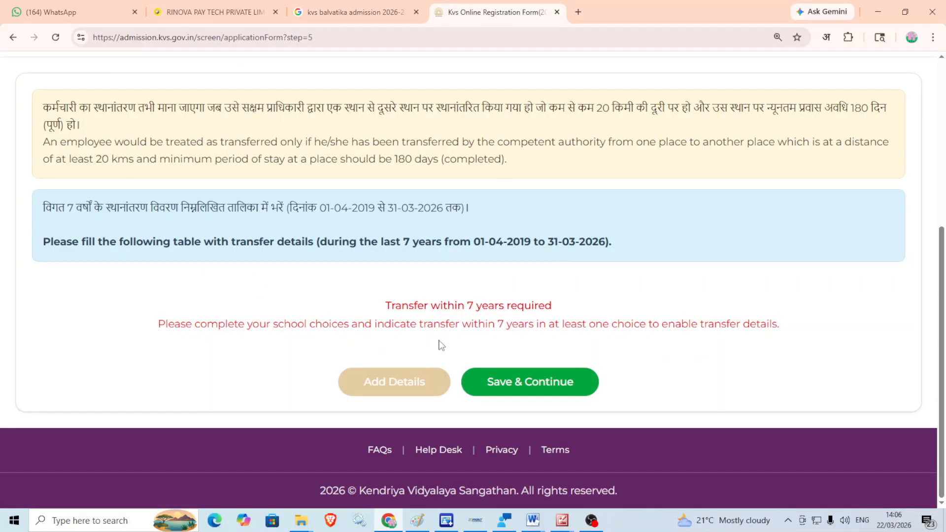
scroll(440, 344, up, 2)
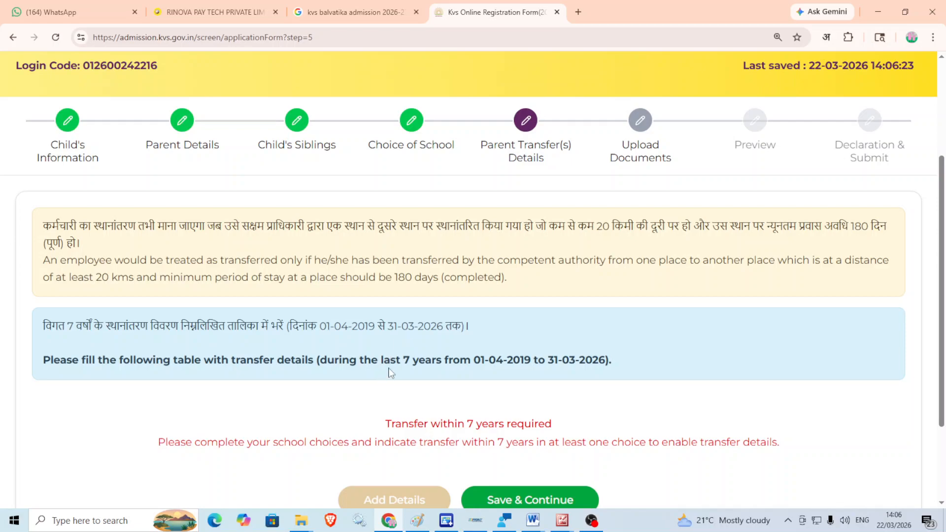
scroll(379, 370, down, 2)
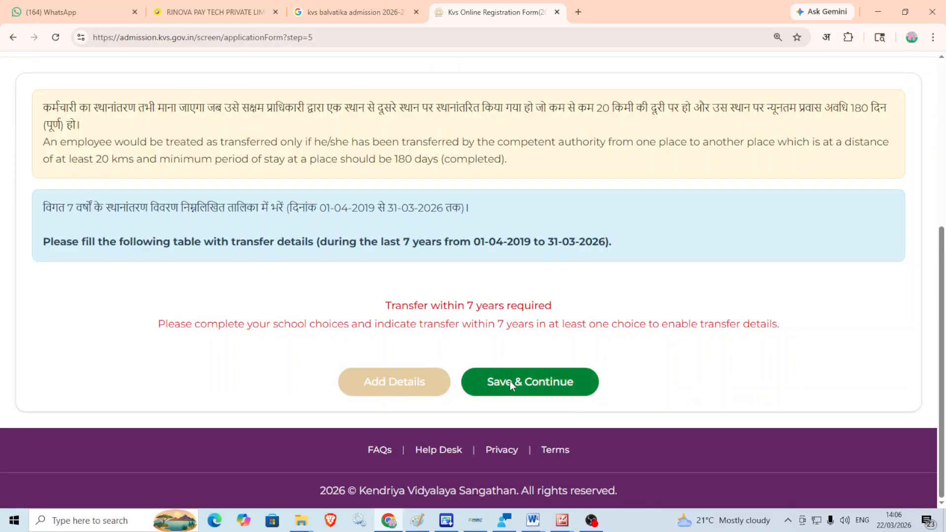
click(532, 386)
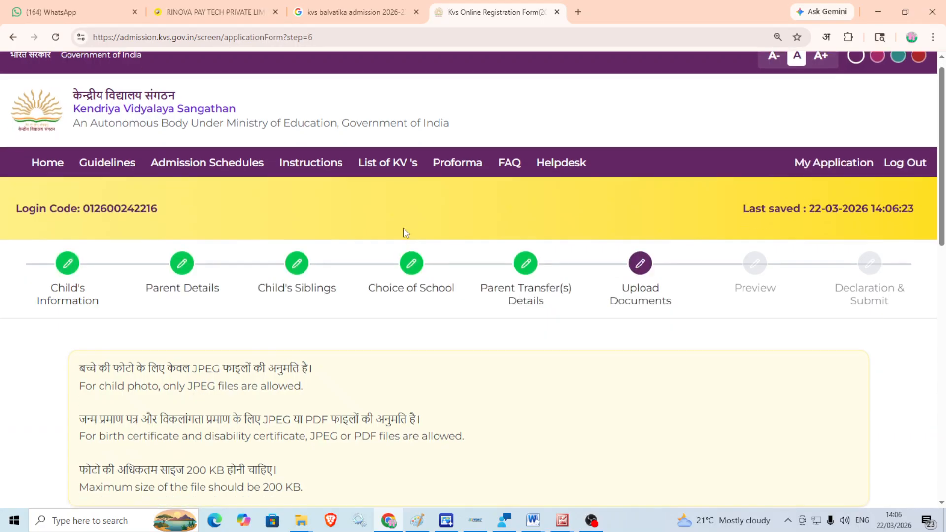
- Select and upload the child's photo
scroll(499, 244, down, 4)
scroll(320, 197, down, 2)
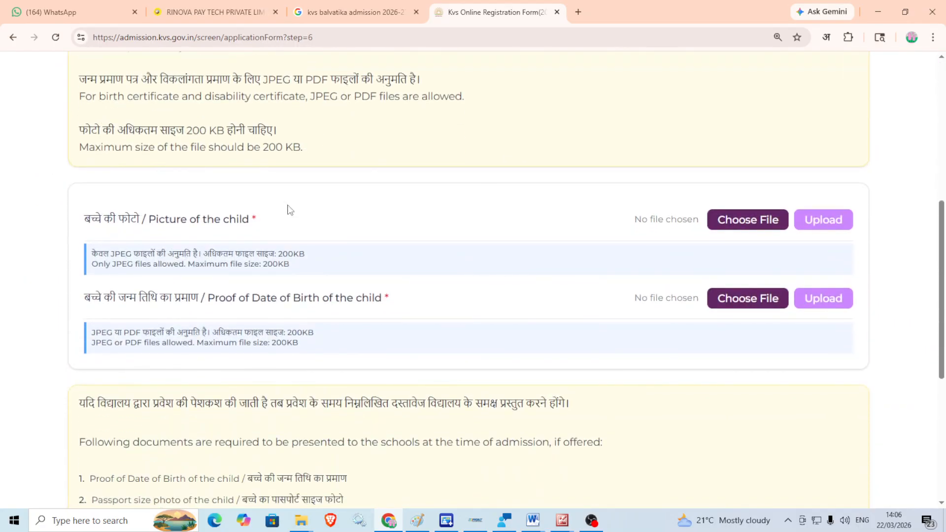
scroll(453, 314, up, 5)
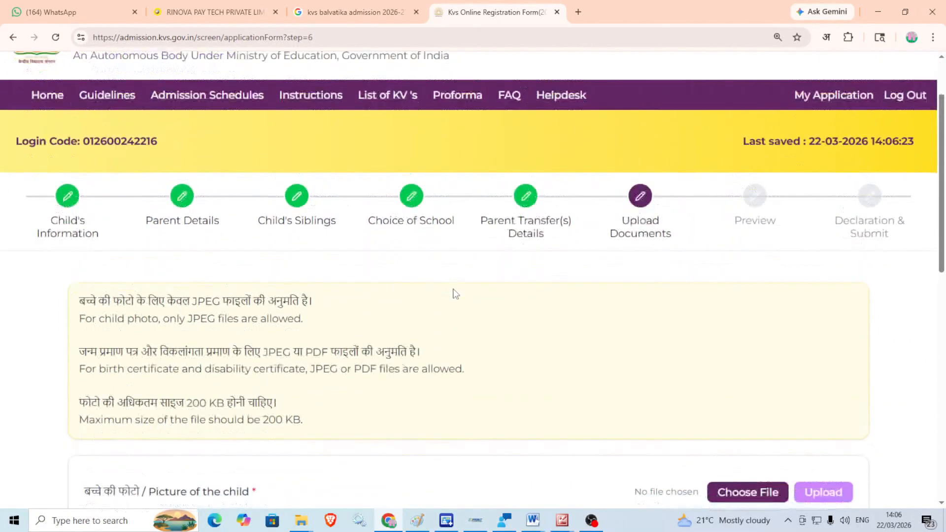
scroll(452, 295, down, 3)
click(727, 344)
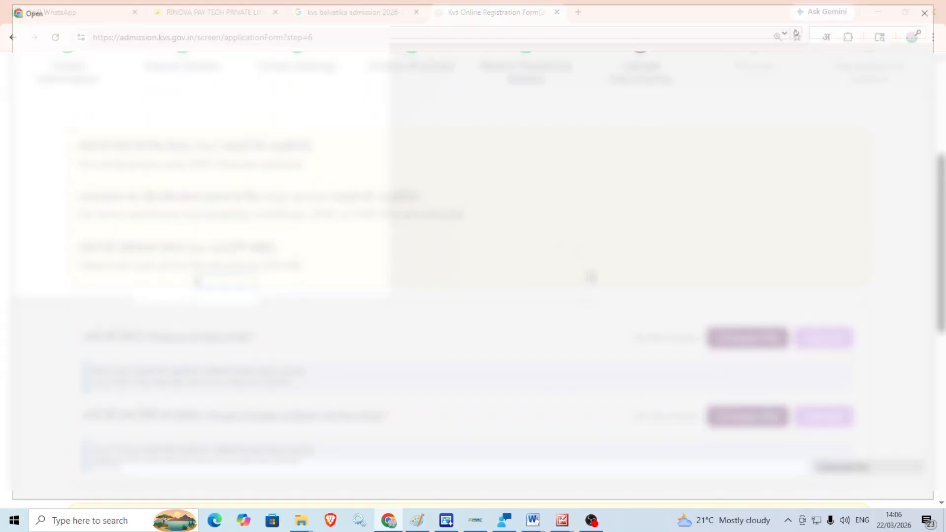
key(Return)
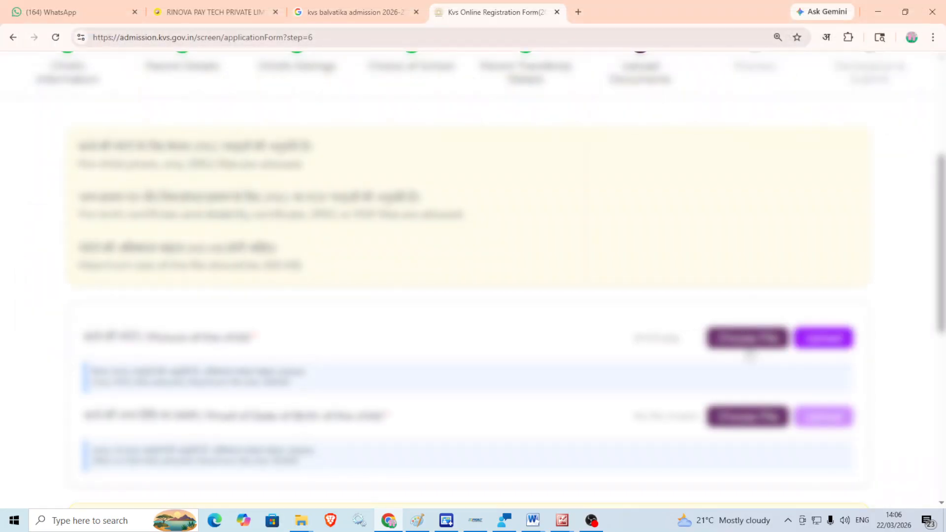
click(826, 345)
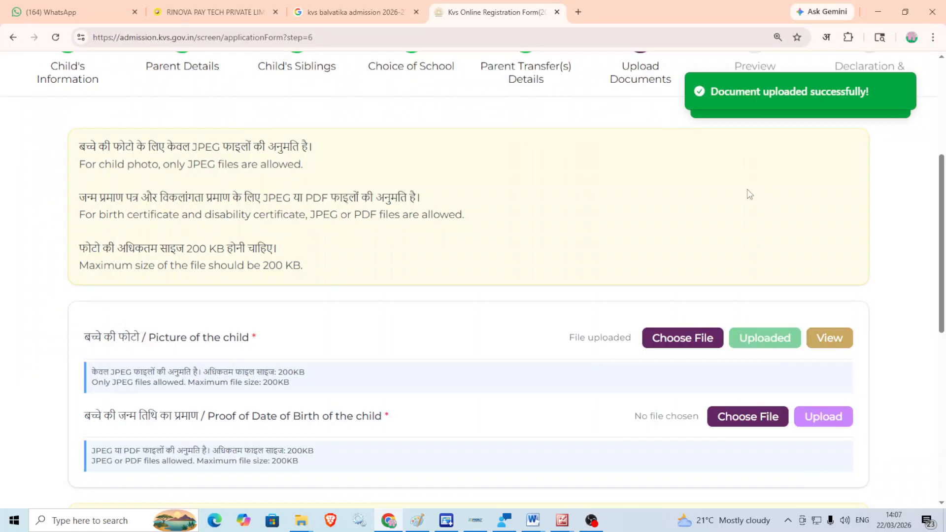
- Upload birth.jpg as the date-of-birth proof and save the documents step
click(734, 419)
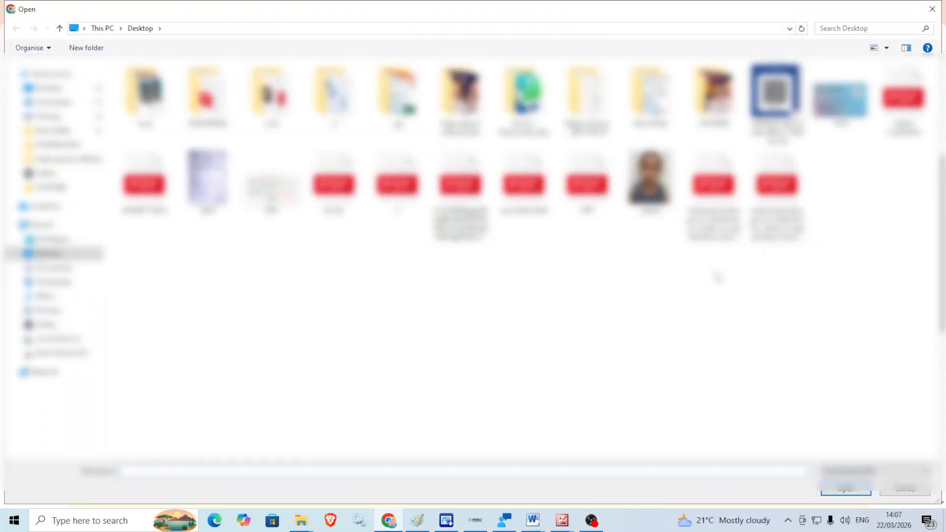
double_click(207, 180)
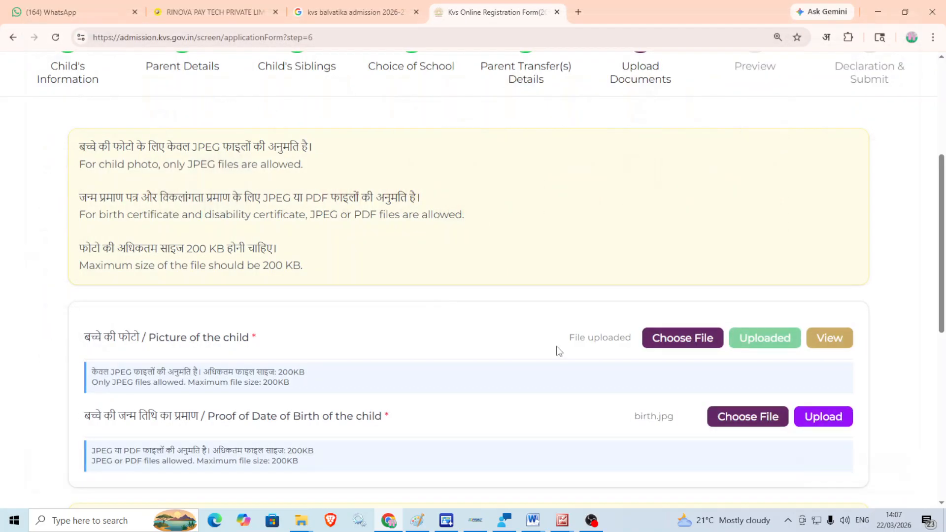
click(808, 420)
scroll(274, 316, down, 5)
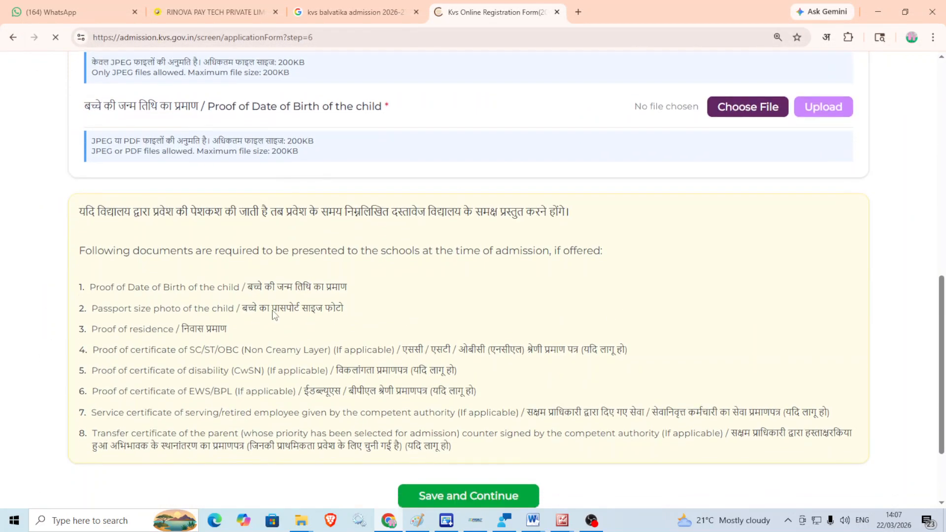
scroll(274, 315, down, 3)
click(457, 385)
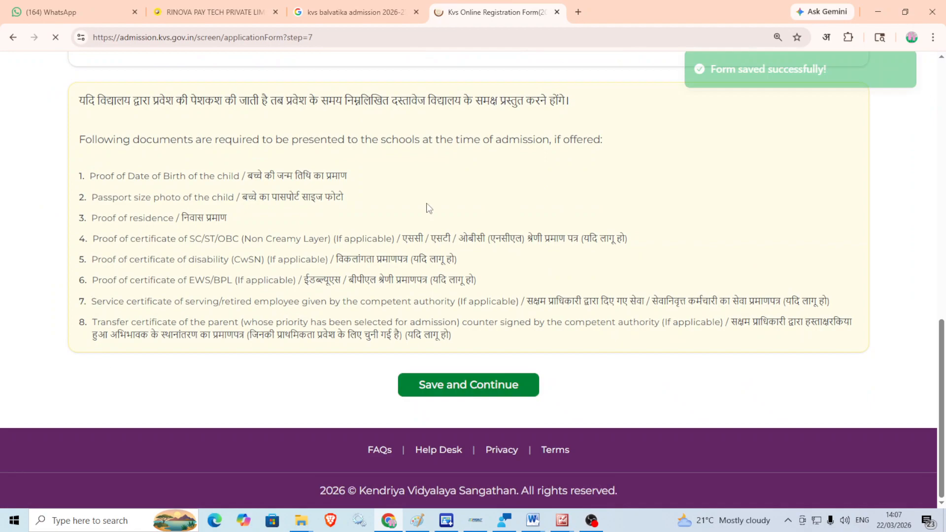
scroll(389, 241, down, 3)
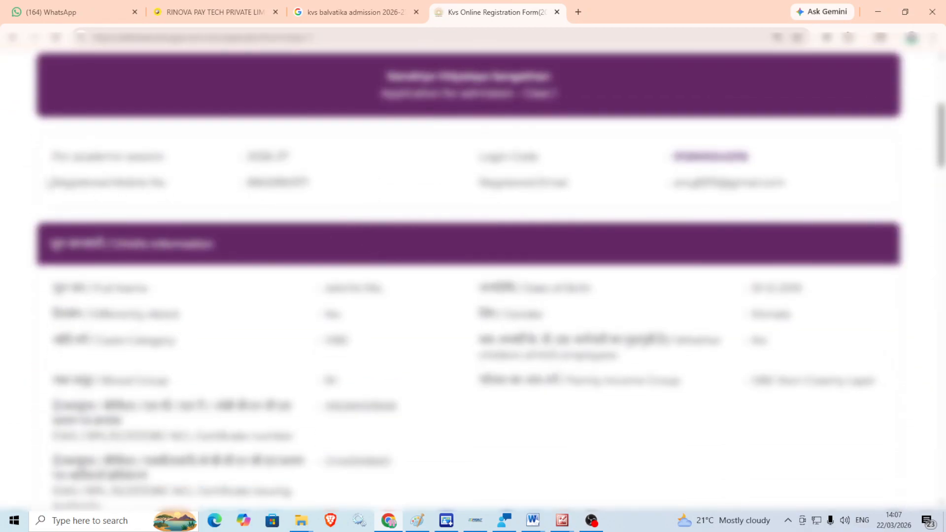
- Scroll through the application preview to review every filled-in section
scroll(681, 276, down, 4)
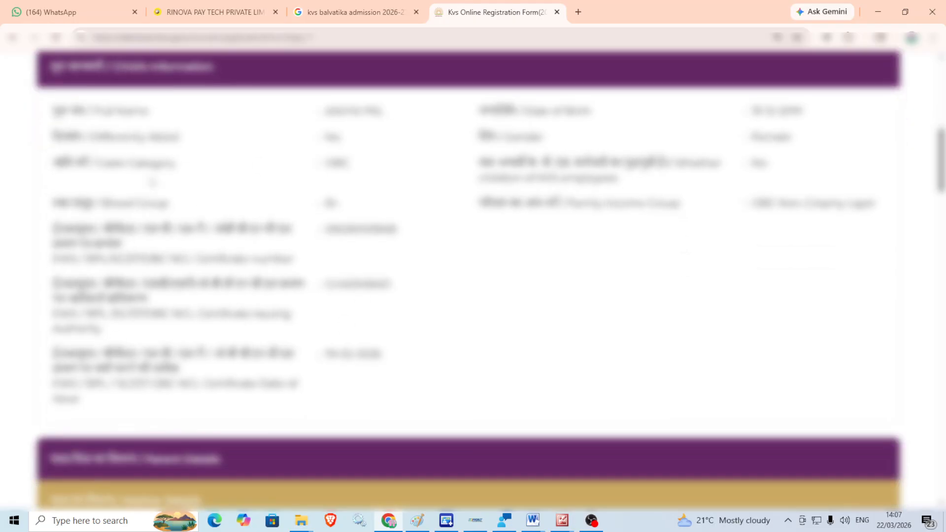
scroll(549, 270, down, 15)
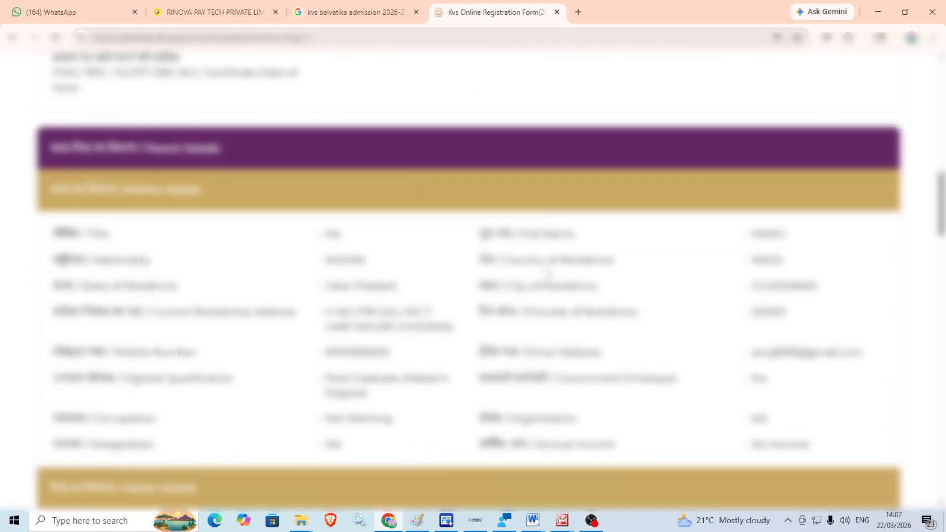
scroll(442, 292, down, 9)
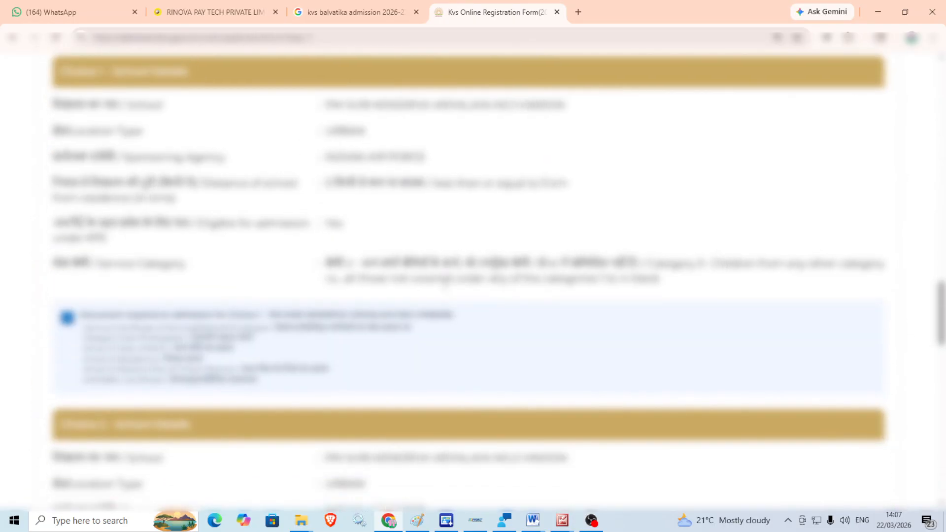
scroll(441, 294, up, 2)
scroll(442, 295, down, 4)
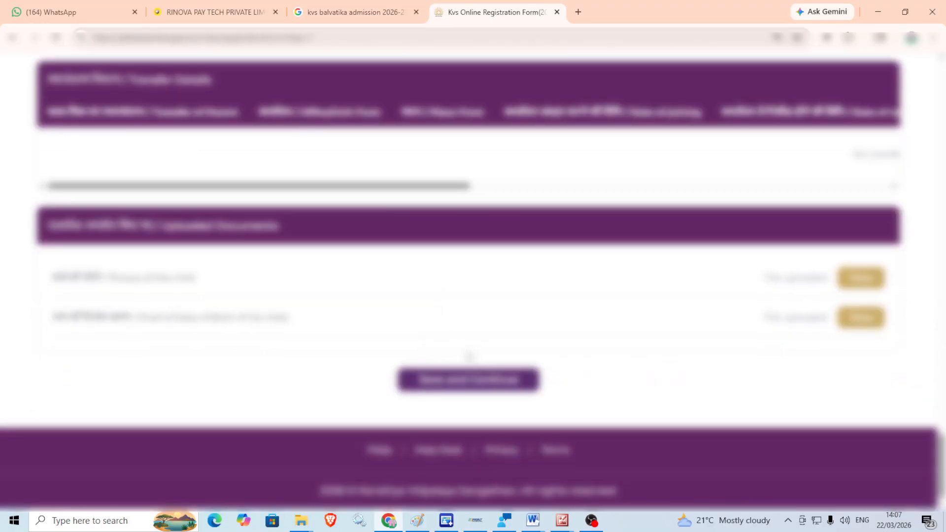
scroll(513, 355, up, 6)
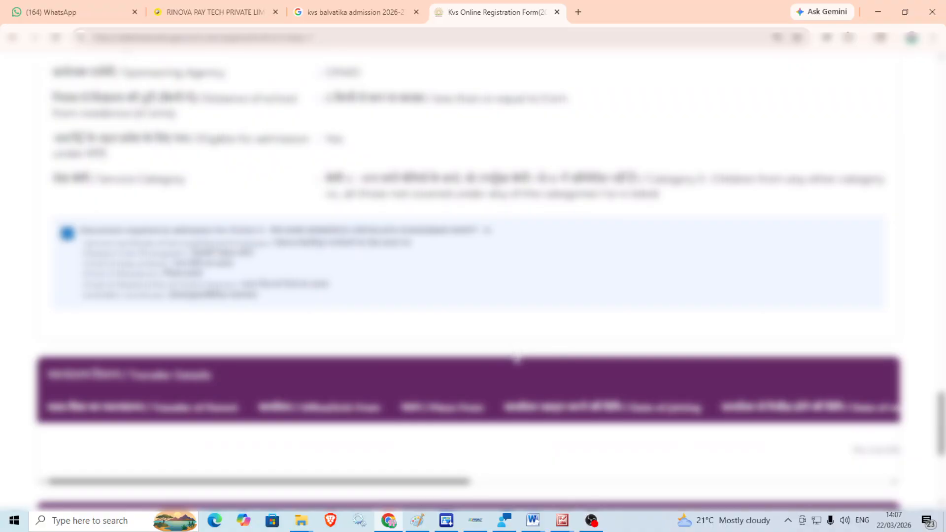
scroll(516, 359, up, 12)
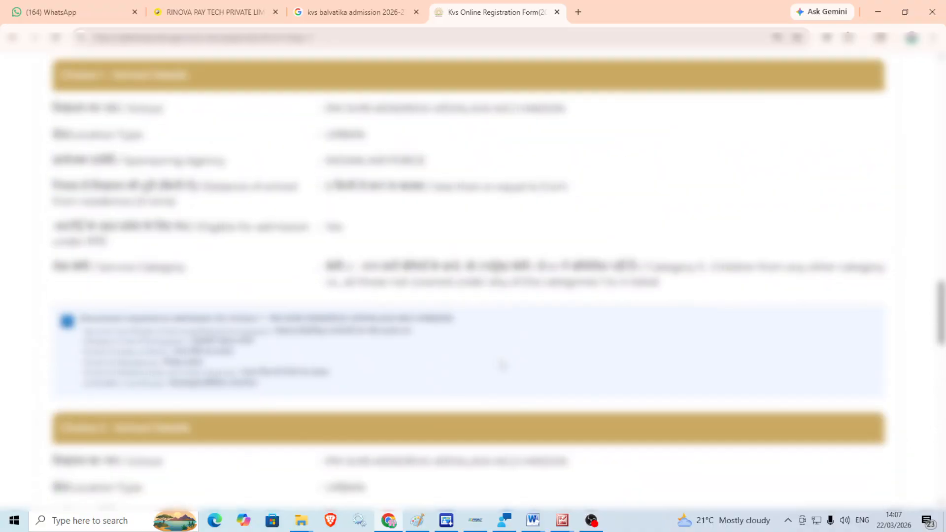
scroll(503, 362, down, 15)
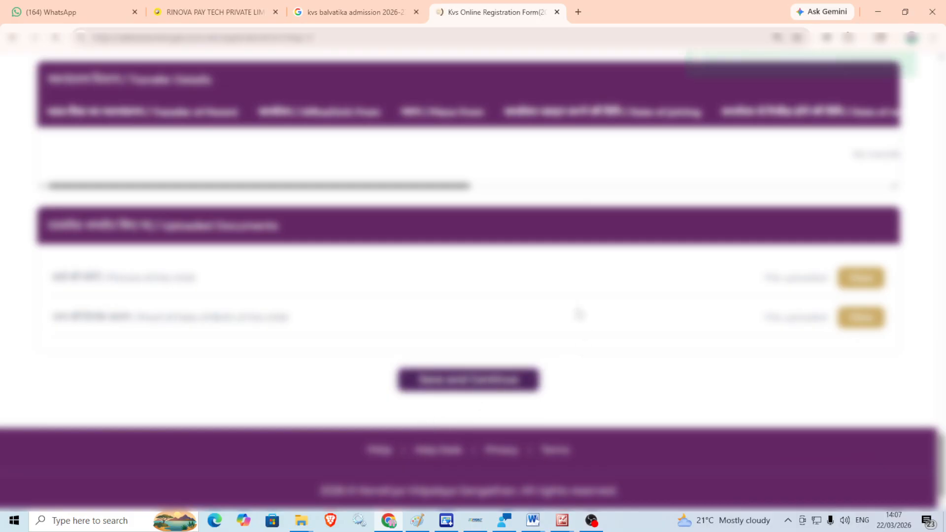
scroll(522, 374, down, 5)
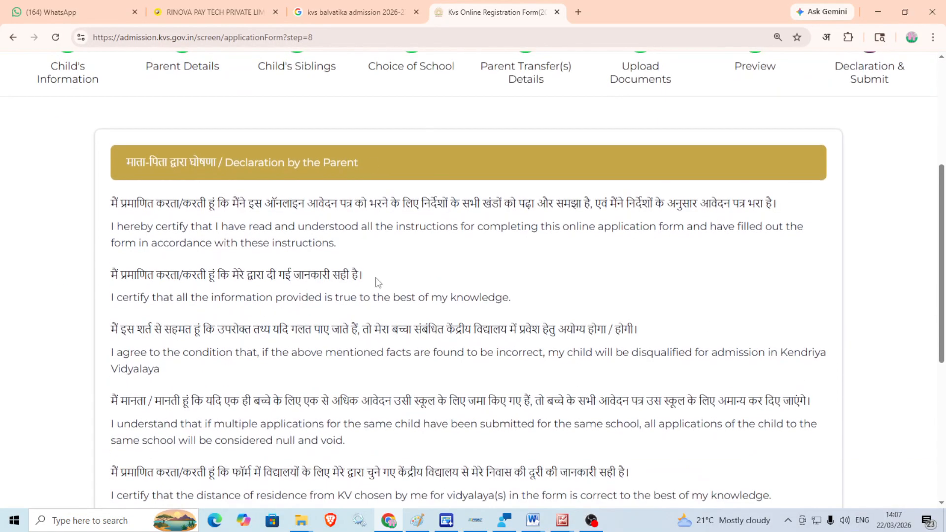
- Dismiss the notification popup and proceed from the declaration to OTP verification
scroll(158, 306, down, 5)
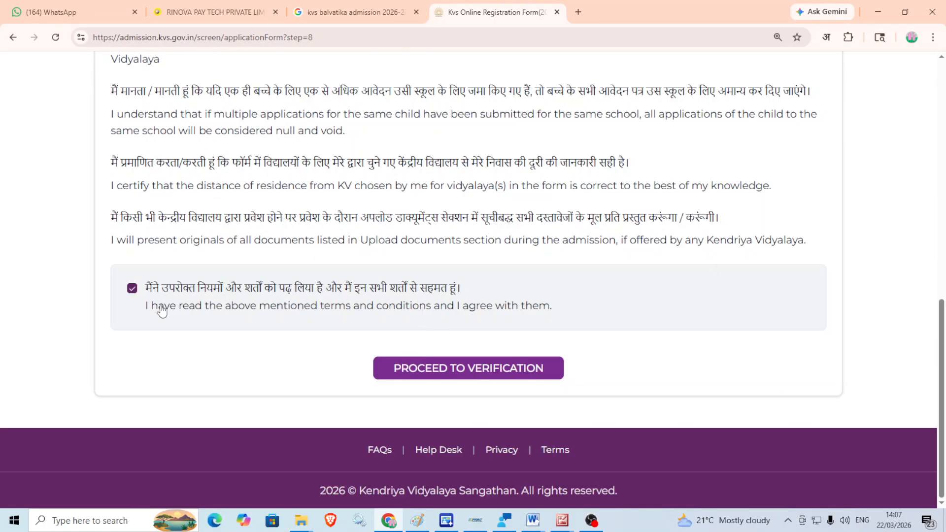
scroll(212, 330, up, 5)
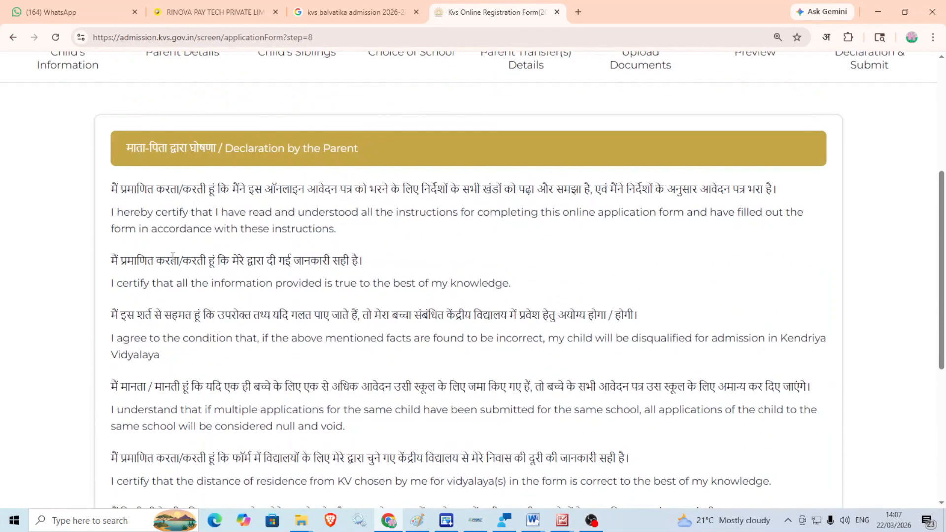
scroll(276, 373, down, 5)
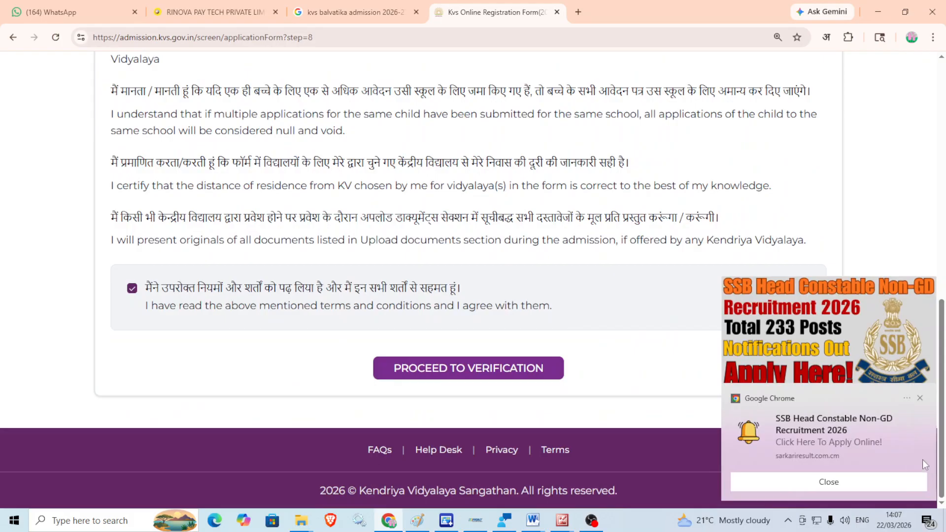
click(920, 399)
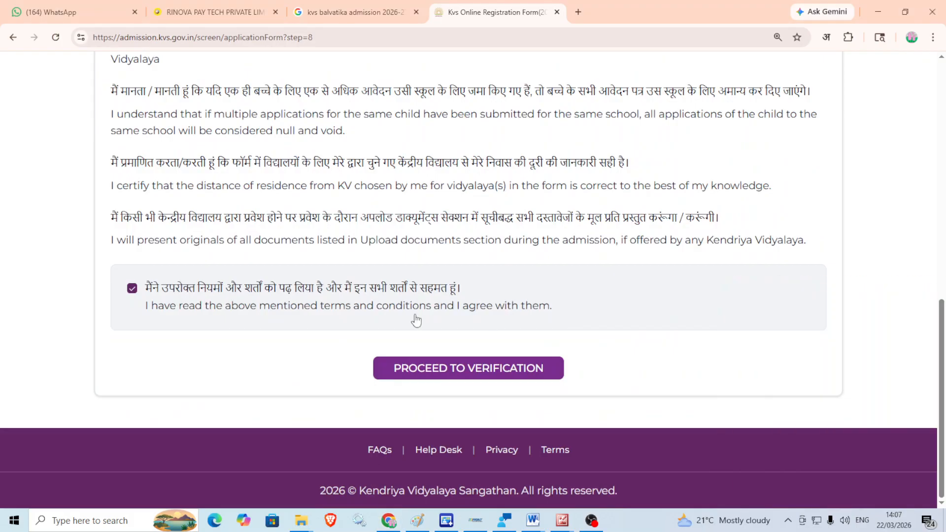
click(445, 366)
scroll(527, 323, down, 3)
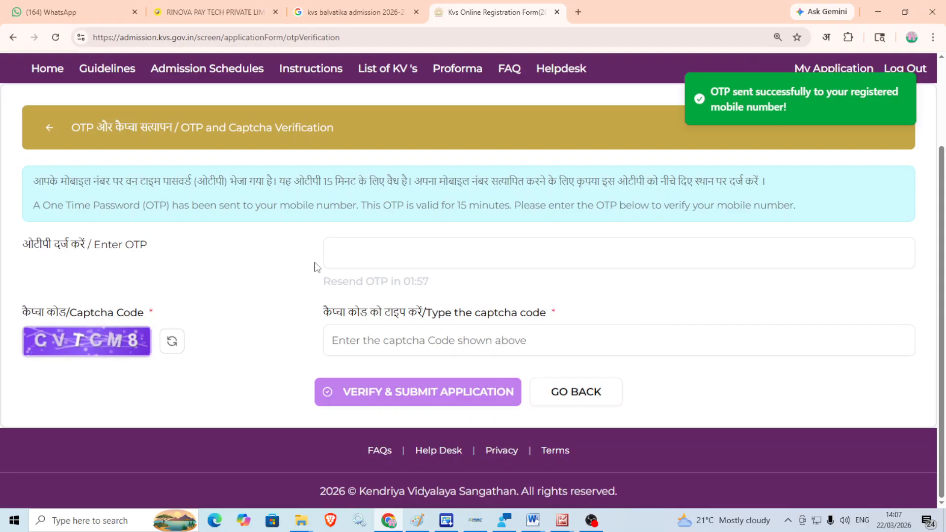
- Enter the mobile OTP and the captcha code, then verify and submit the application
click(341, 255)
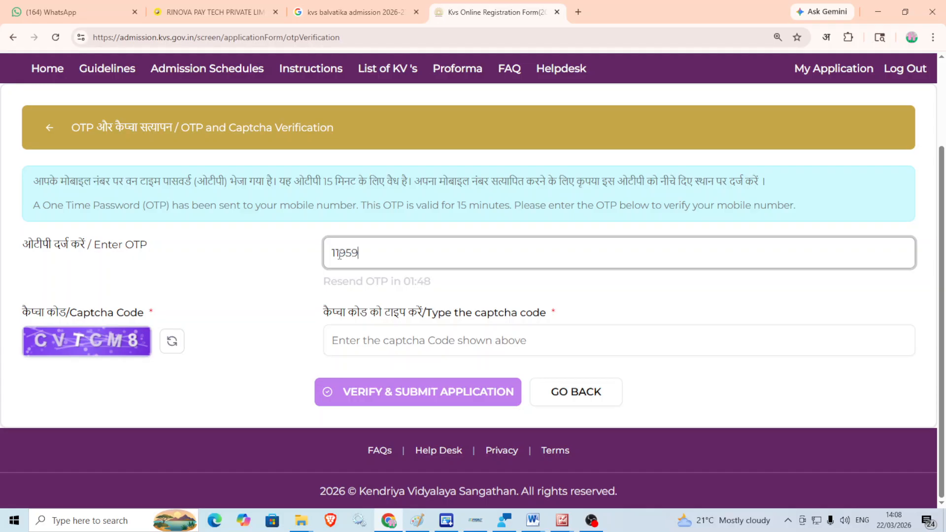
click(391, 341)
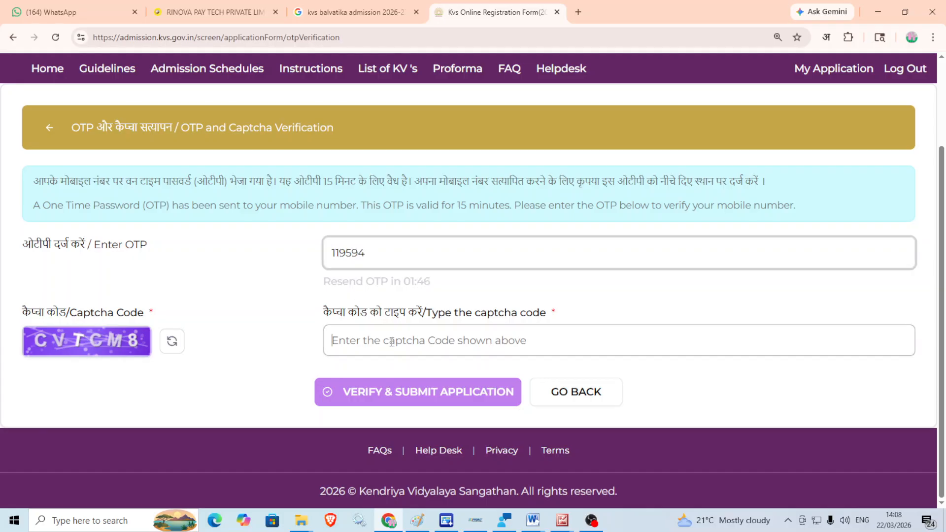
text(CVTC)
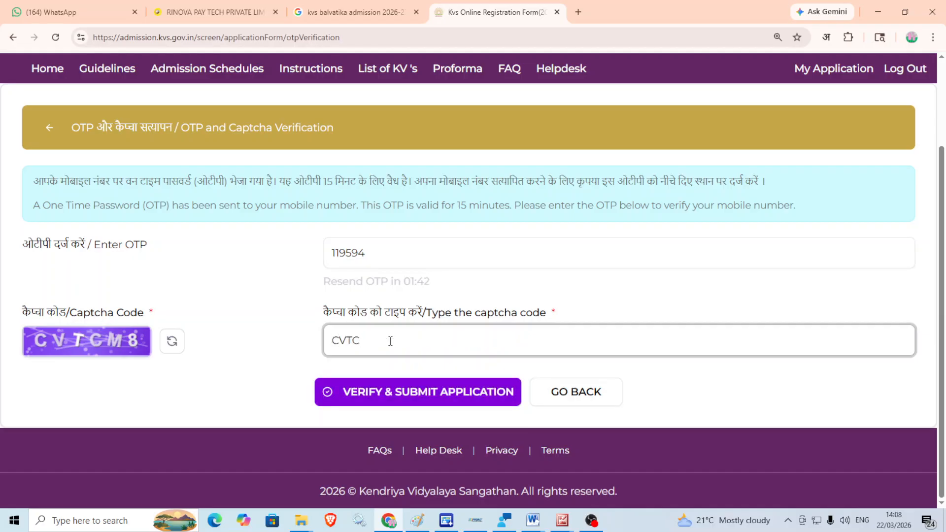
text(M8)
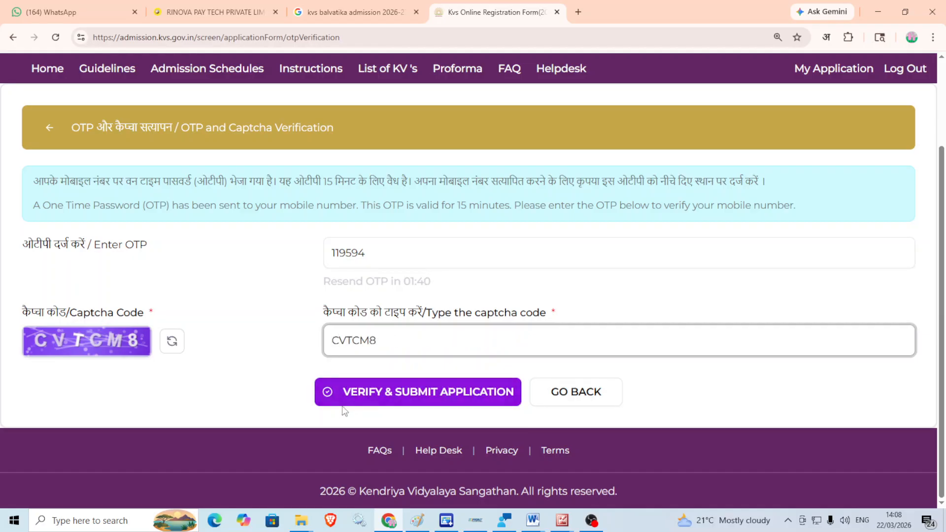
click(374, 394)
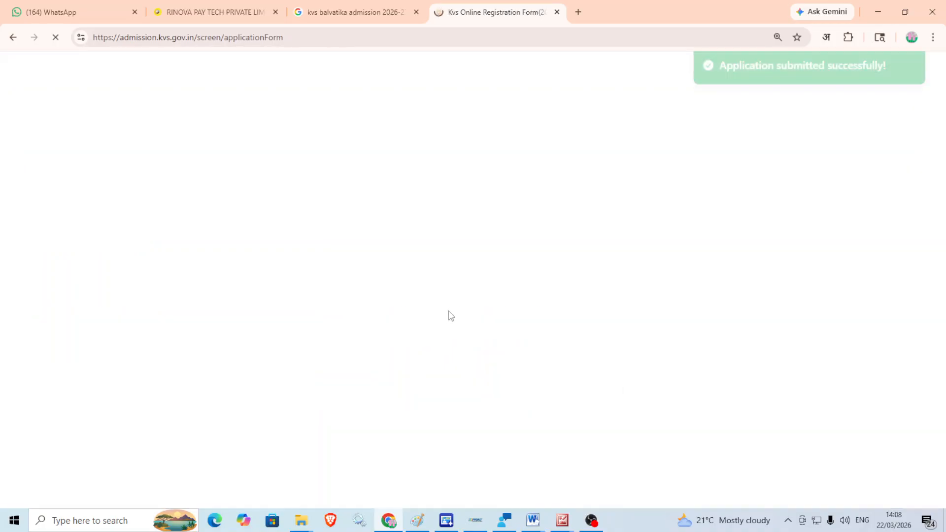
- Return to the application status page and open the submitted application in a new tab
scroll(473, 271, down, 1)
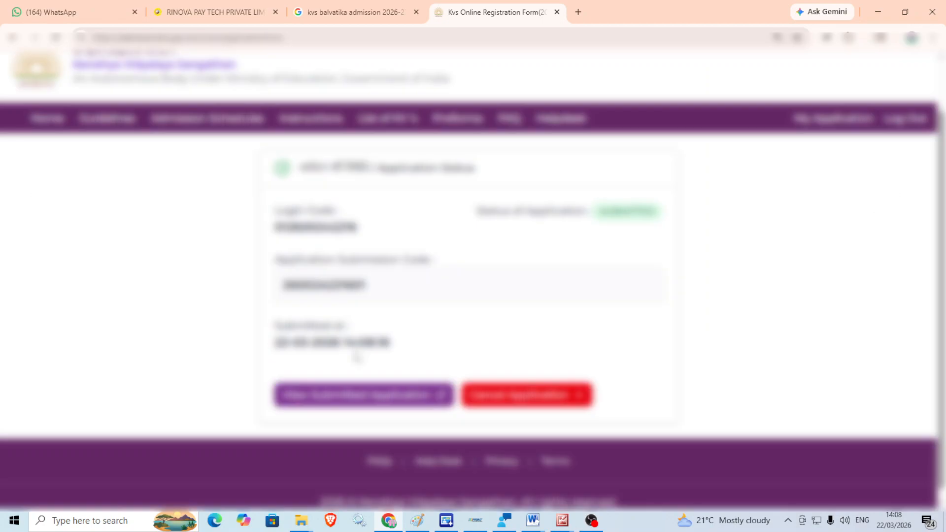
key(super)
click(498, 299)
click(387, 400)
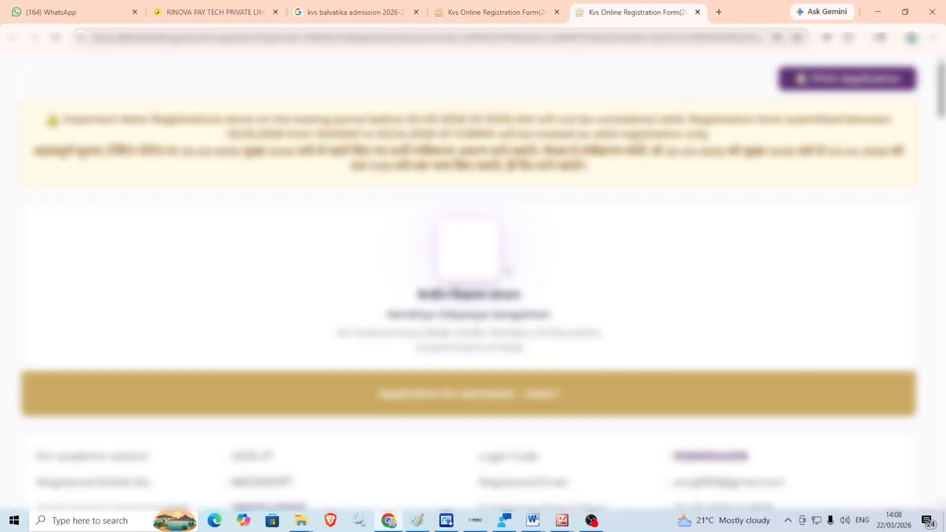
- Review the submitted application, start Print Application, then cancel the print dialog
scroll(472, 242, down, 15)
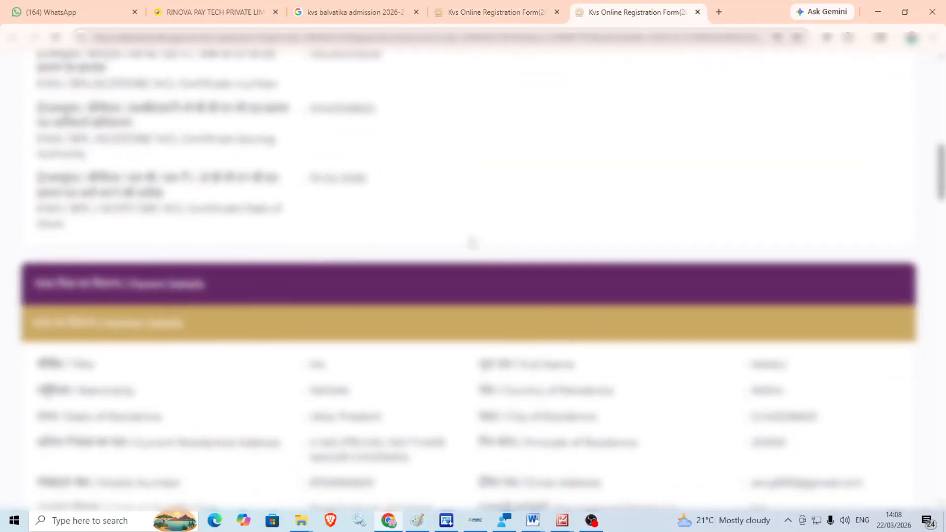
scroll(472, 242, down, 17)
scroll(463, 224, up, 9)
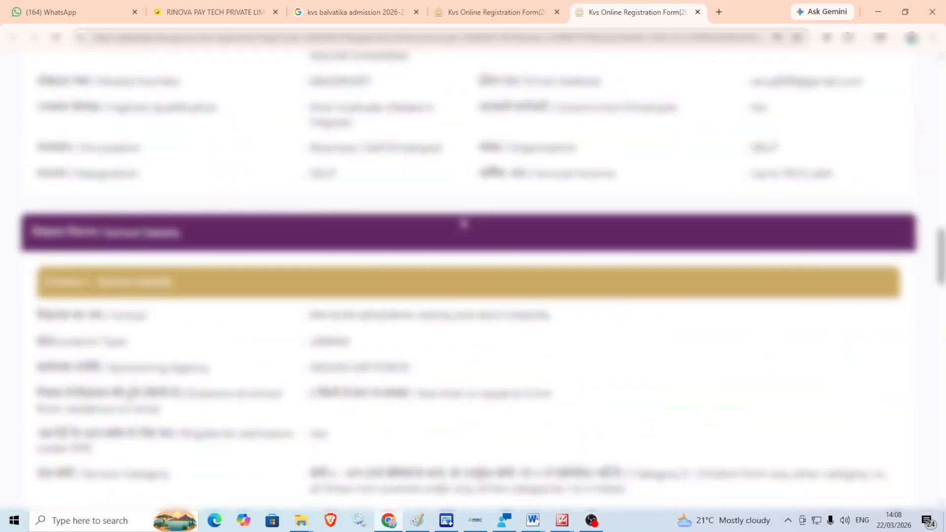
scroll(463, 224, up, 20)
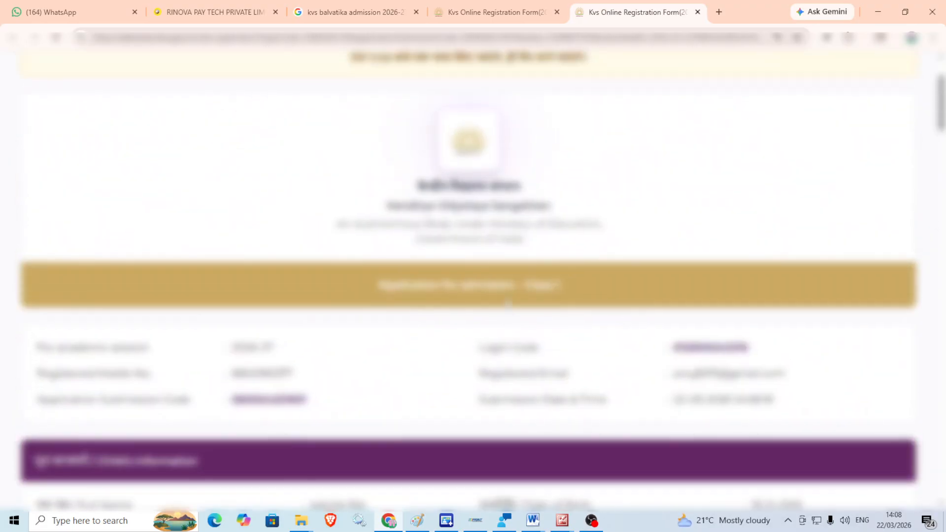
scroll(507, 303, up, 3)
click(818, 80)
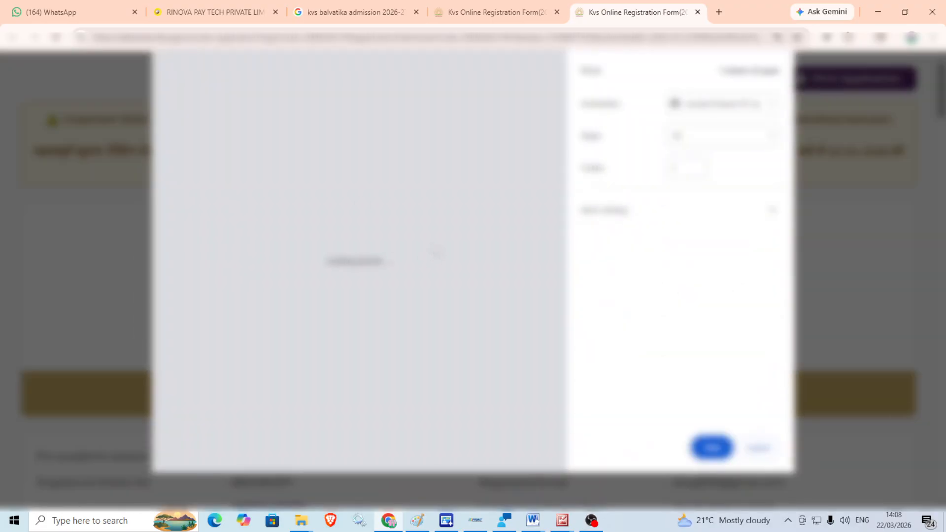
key(Escape)
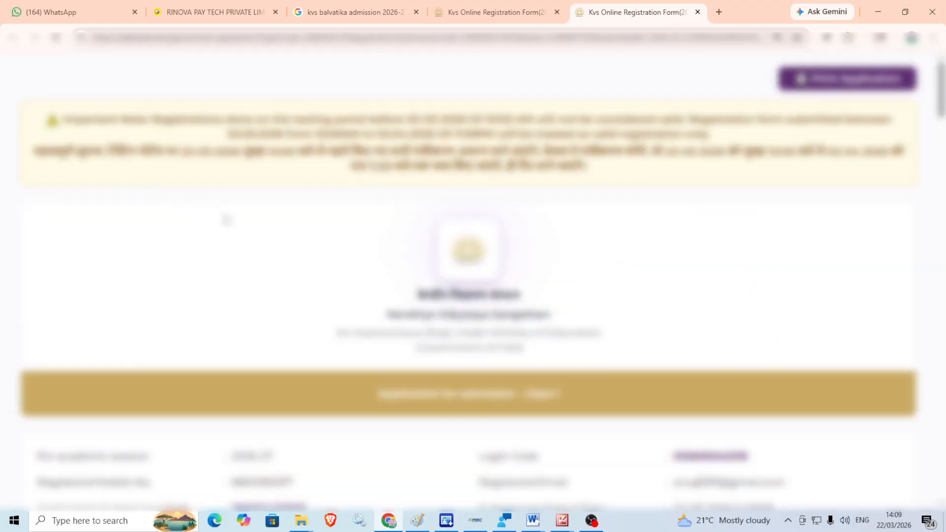